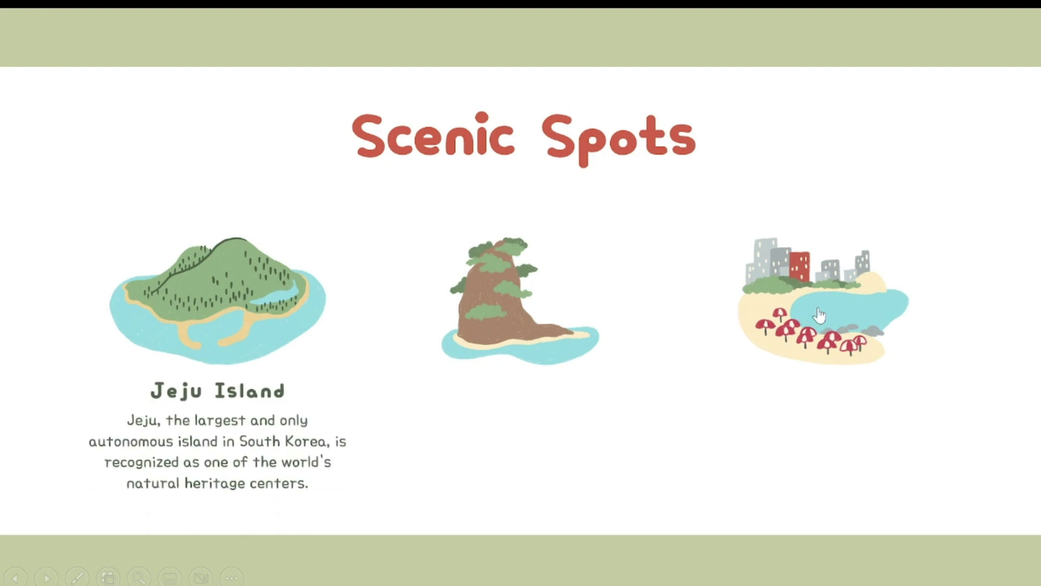
# Reveal the Haeundae Beach and rock-image descriptions on the Scenic Spots slide.
pyautogui.click(819, 315)
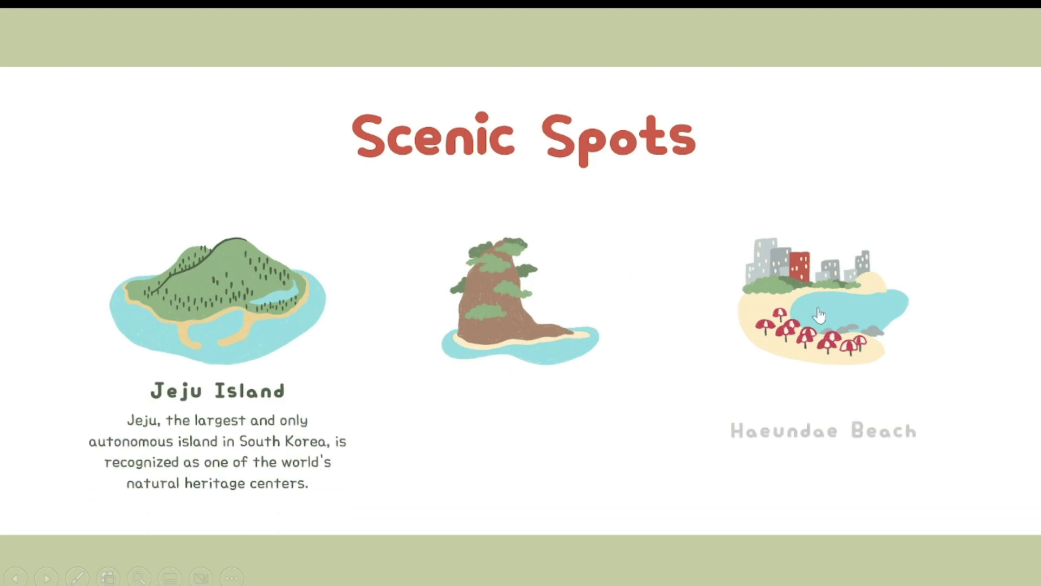
pyautogui.click(491, 314)
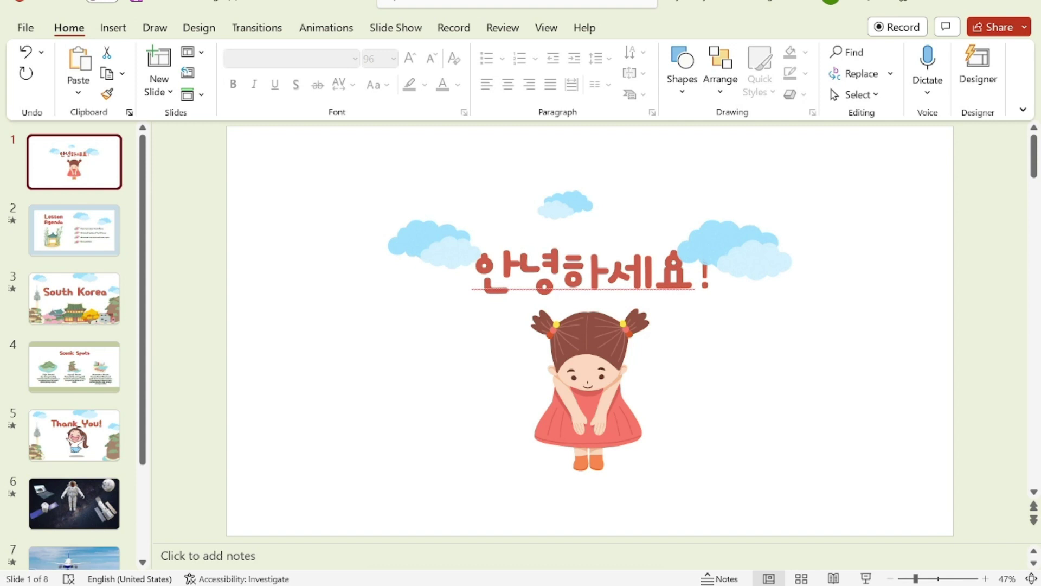
# Select the 안녕하세요! title text box on slide 1 and bring up the animation effects.
pyautogui.click(605, 271)
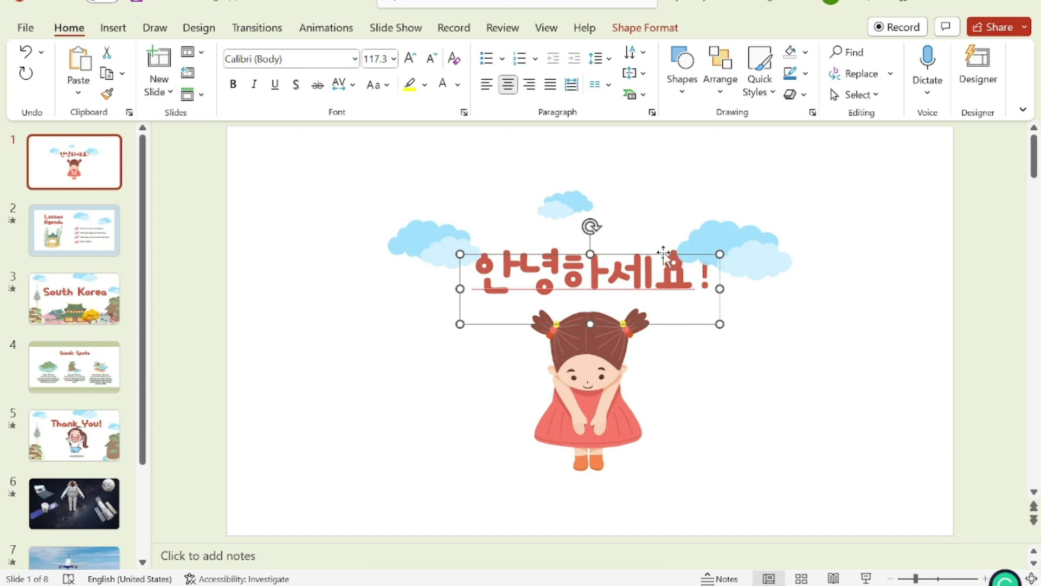
pyautogui.click(337, 28)
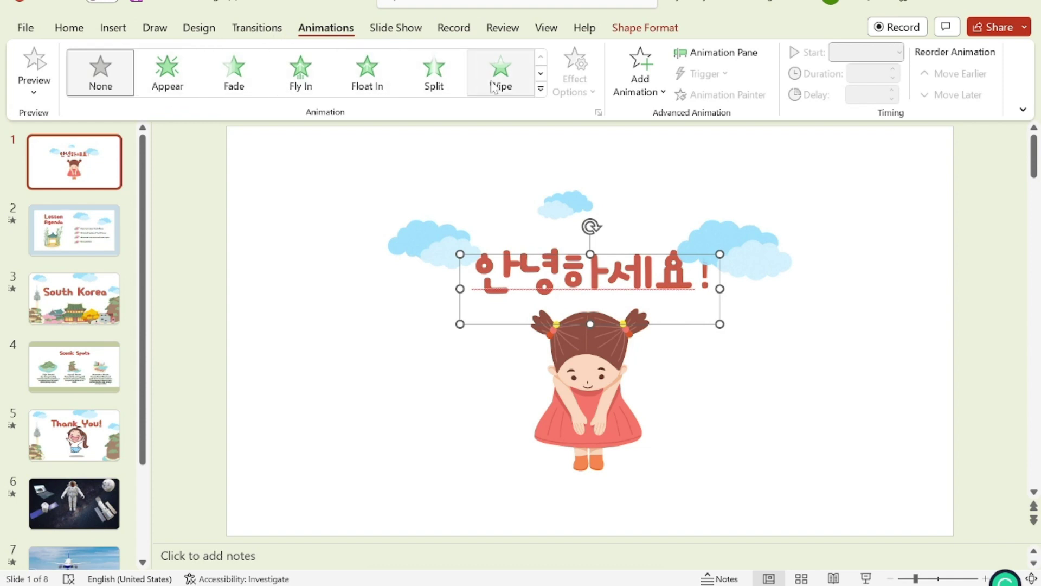
# Preview Appear, Fade, Fly In, Split and Swivel on the title, then apply a 2-second Bounce entrance.
pyautogui.click(542, 89)
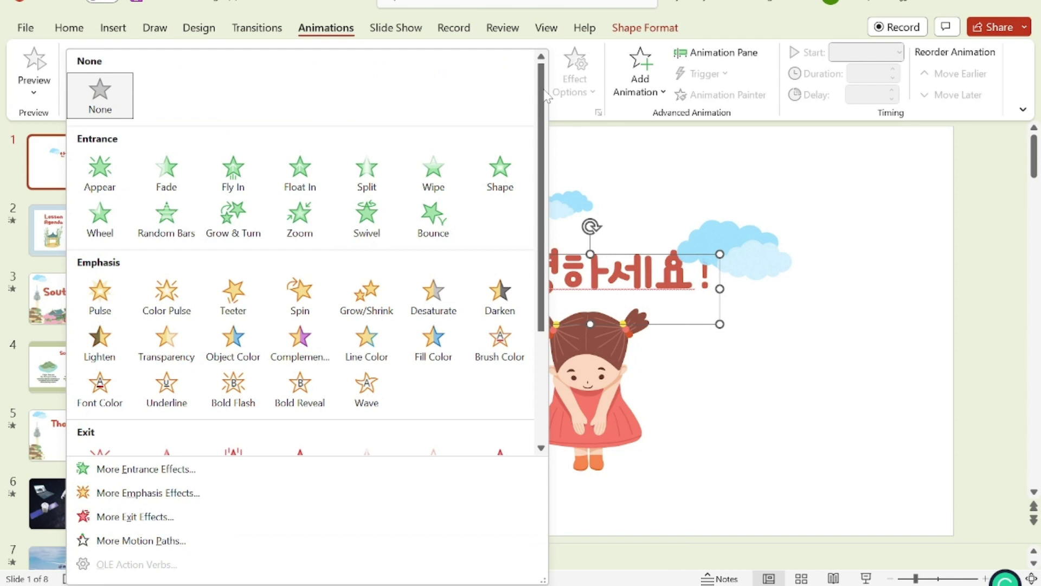
pyautogui.moveTo(541, 97); pyautogui.dragTo(564, 245)
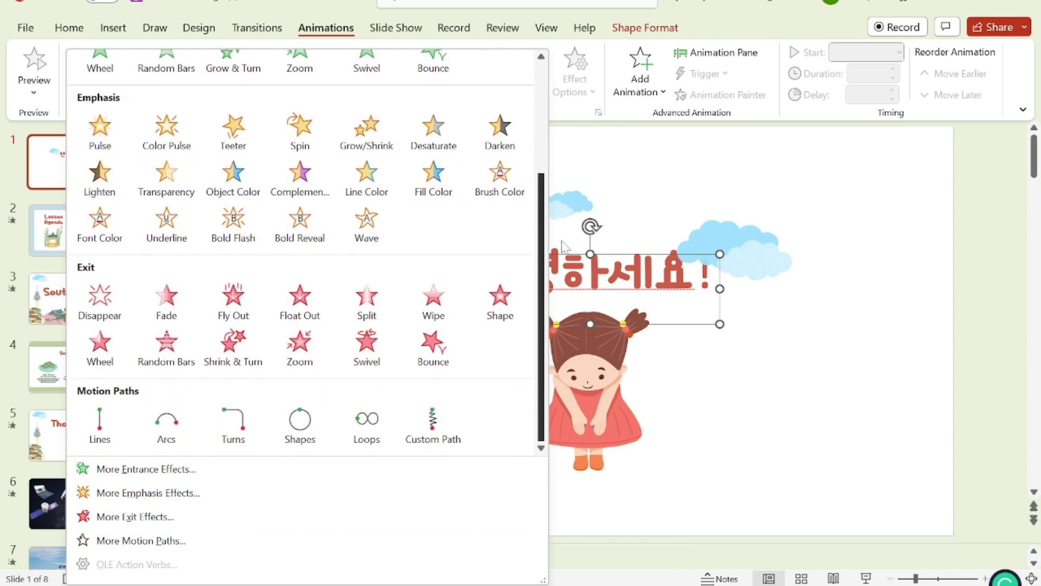
pyautogui.scroll(3, 401, 145)
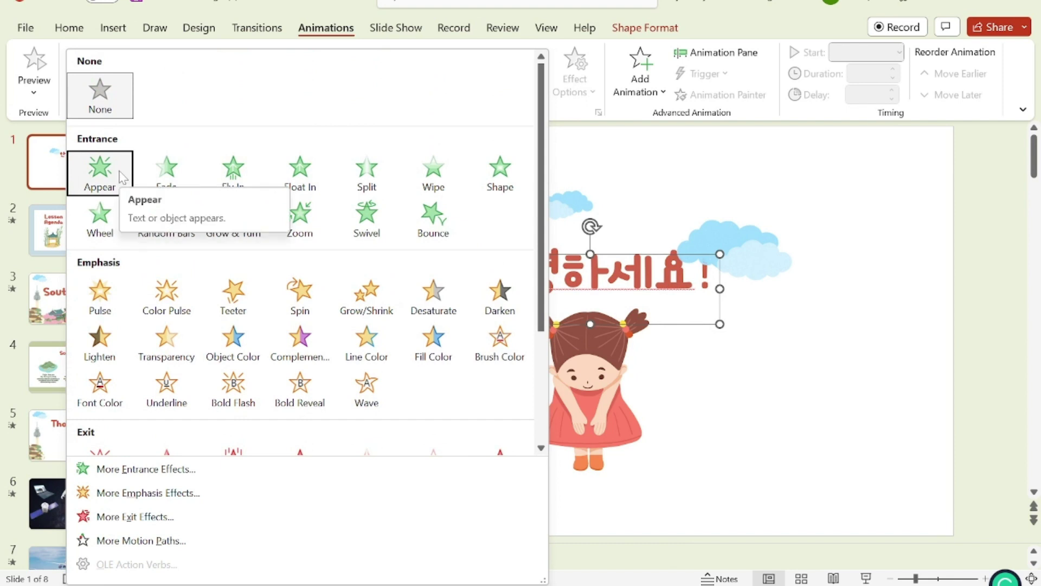
pyautogui.click(100, 173)
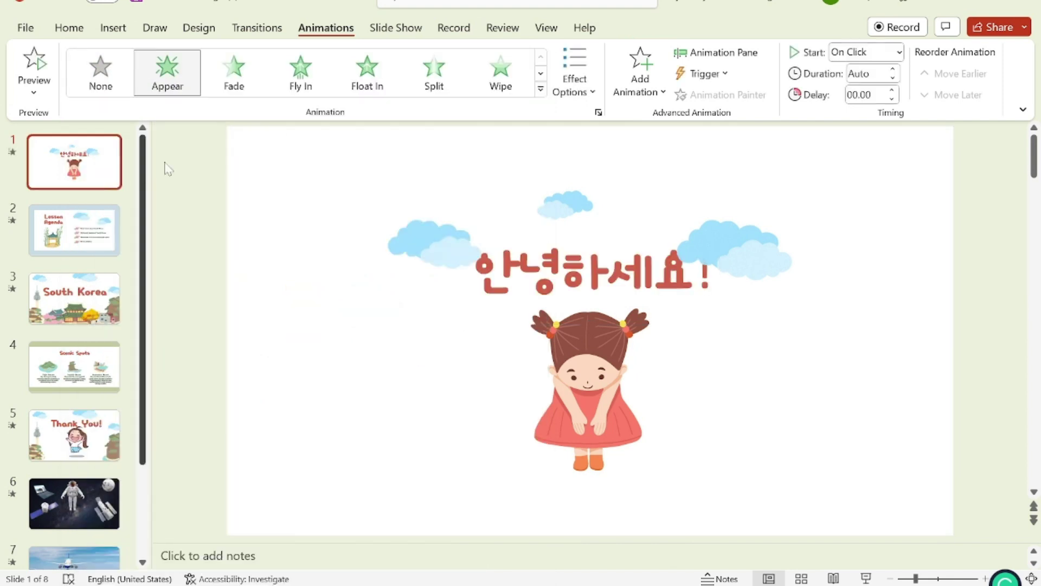
pyautogui.click(250, 77)
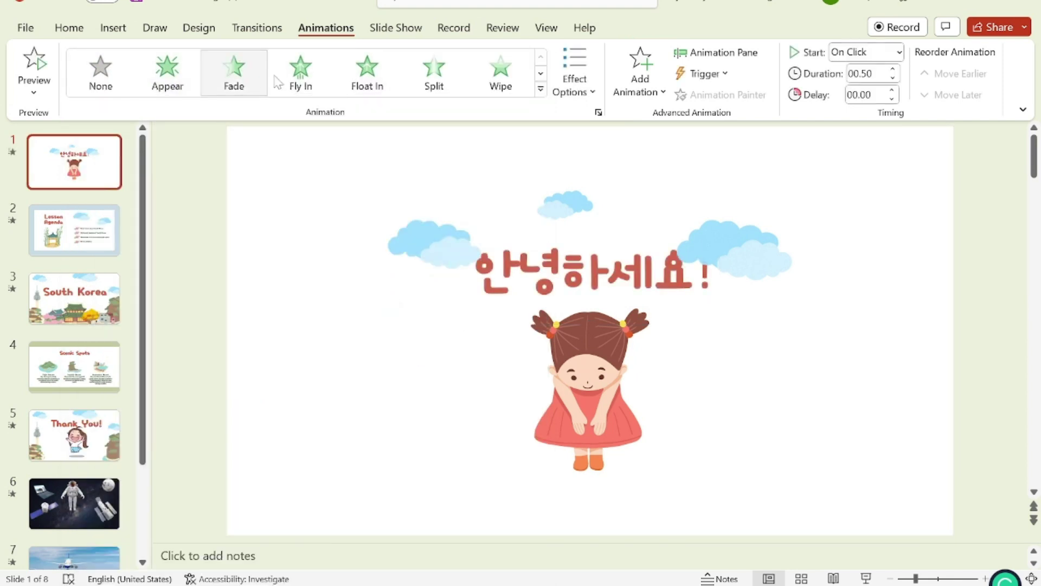
pyautogui.click(322, 84)
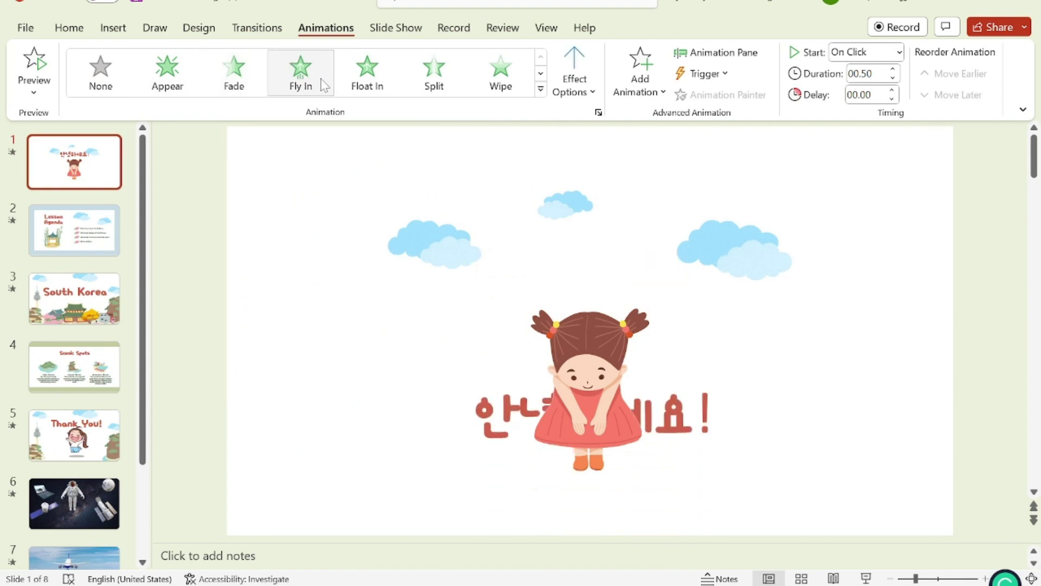
pyautogui.click(457, 87)
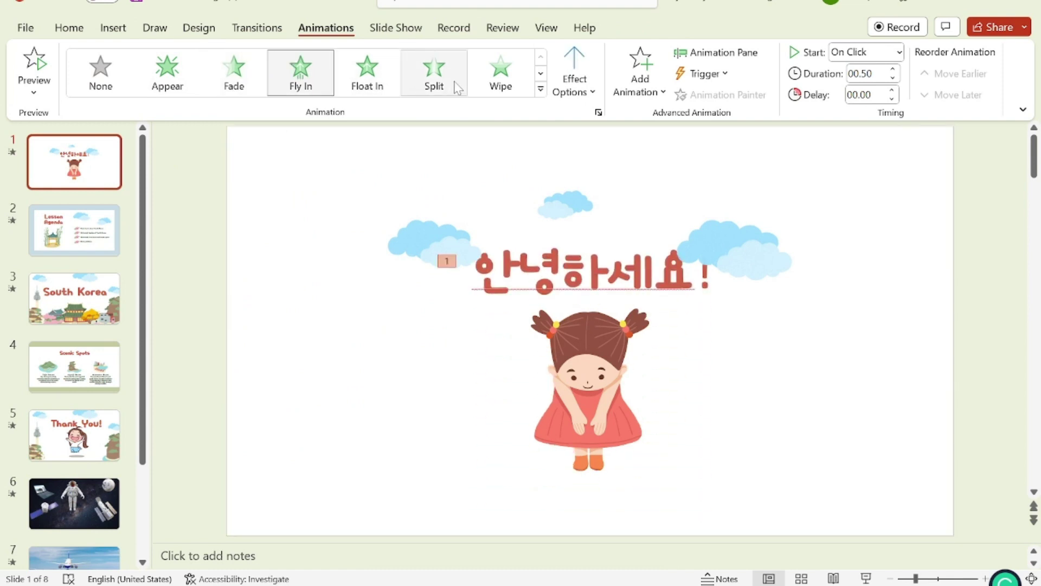
pyautogui.click(540, 74)
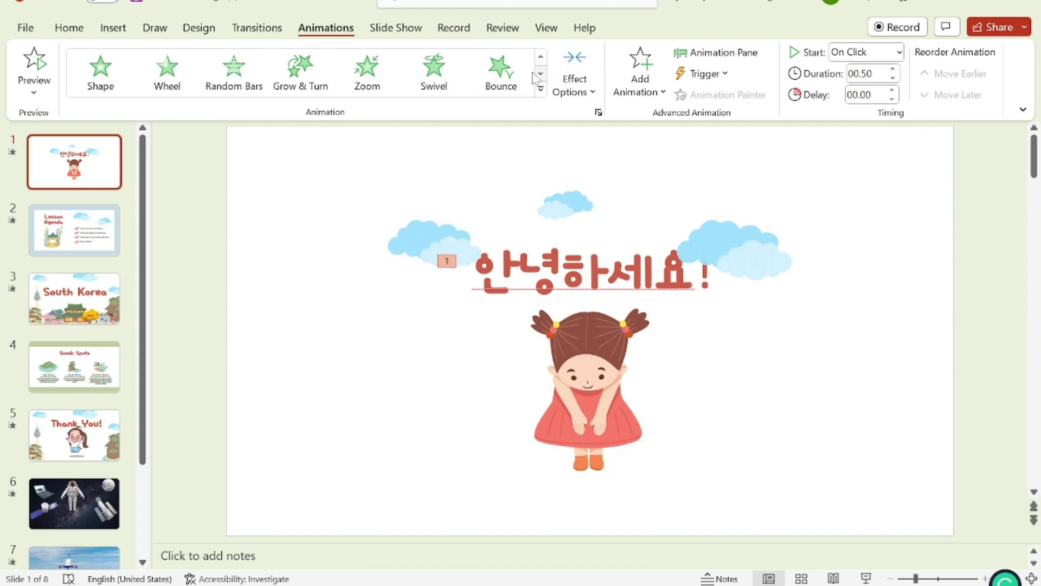
pyautogui.click(455, 82)
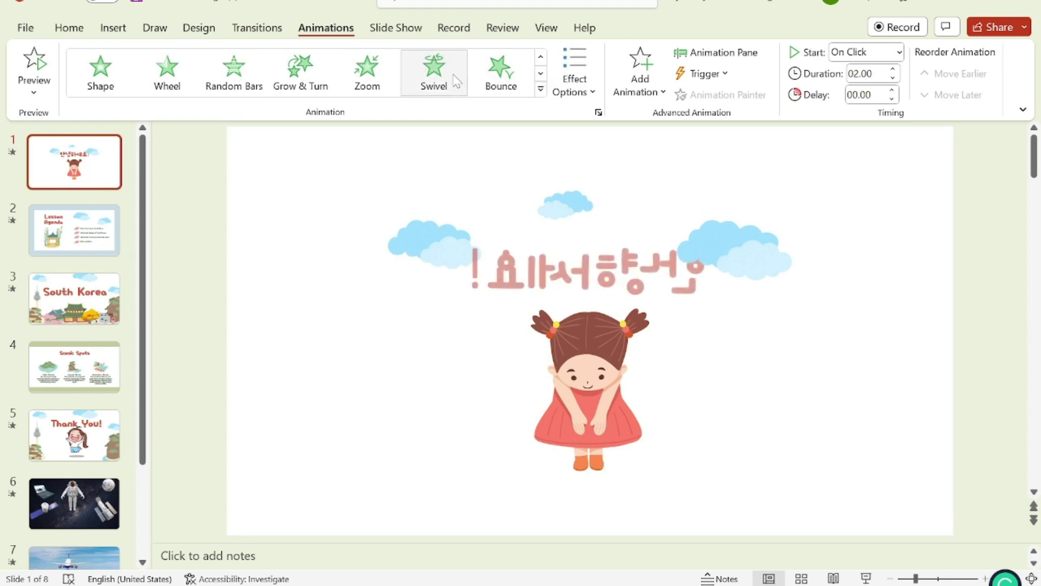
pyautogui.click(499, 80)
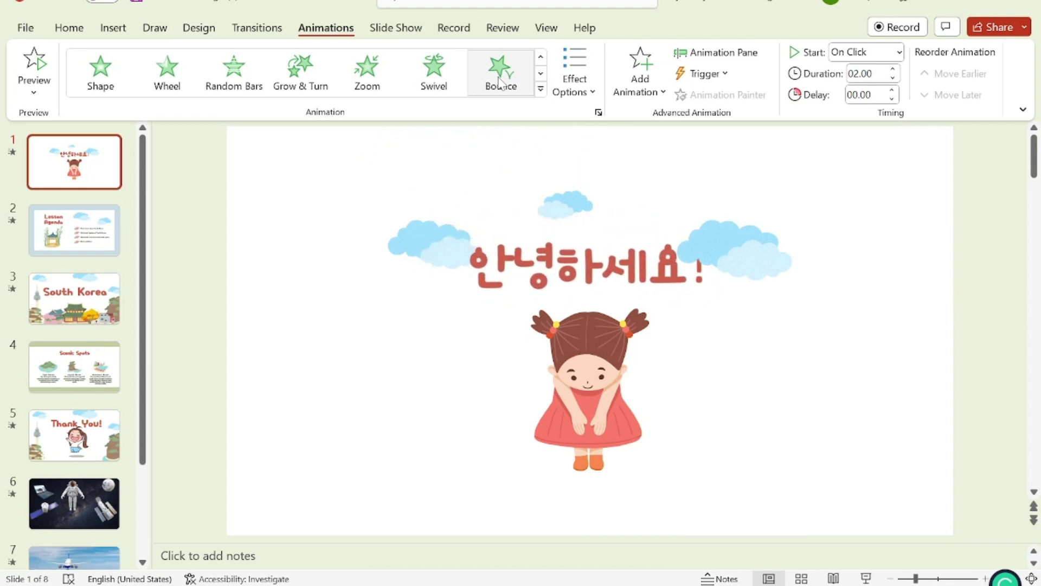
pyautogui.click(541, 74)
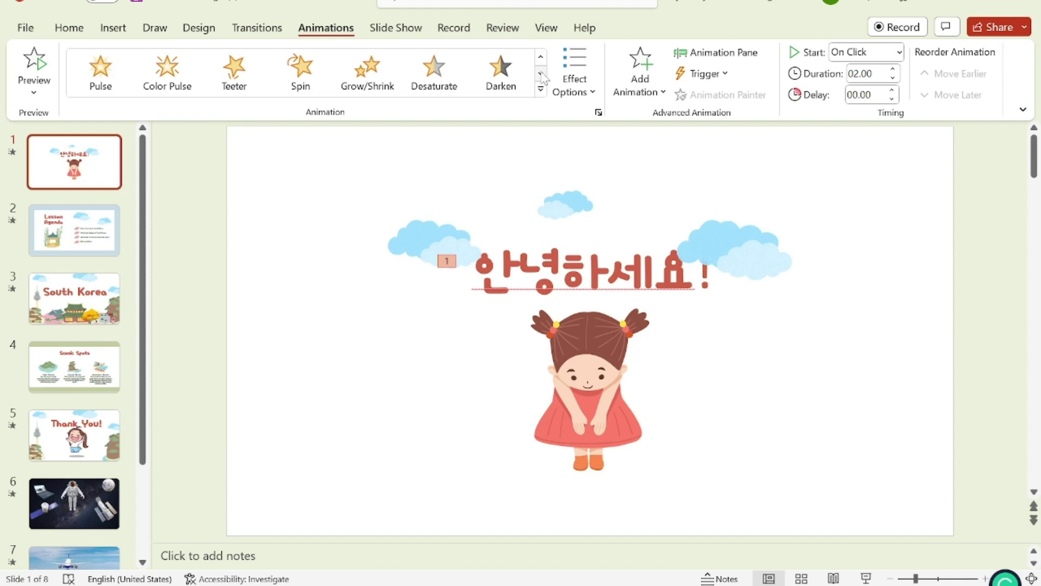
# Preview Spin and Grow/Shrink on the girl picture, then give her a Teeter emphasis.
pyautogui.click(593, 360)
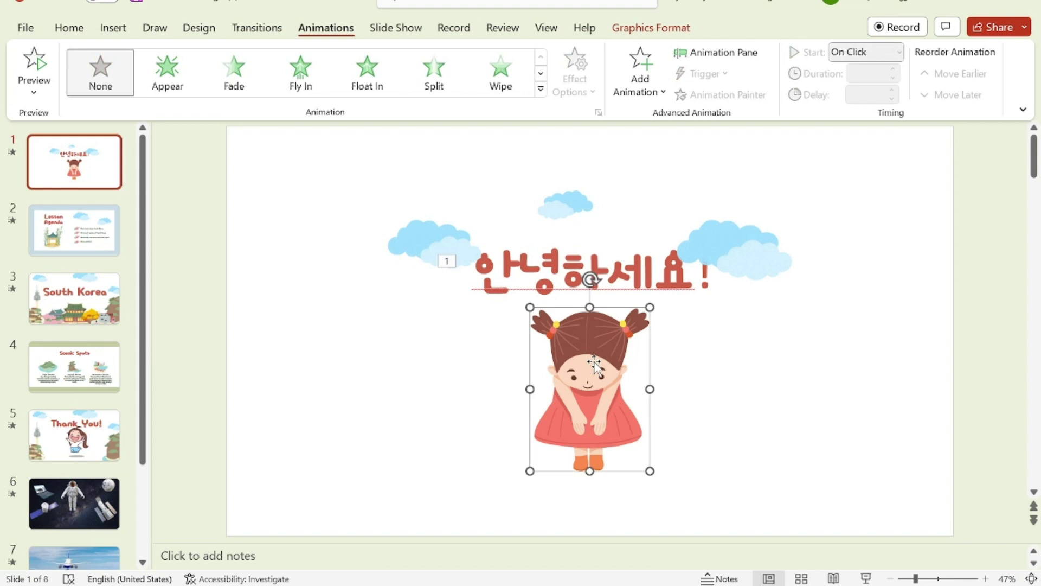
pyautogui.click(541, 74)
pyautogui.click(541, 73)
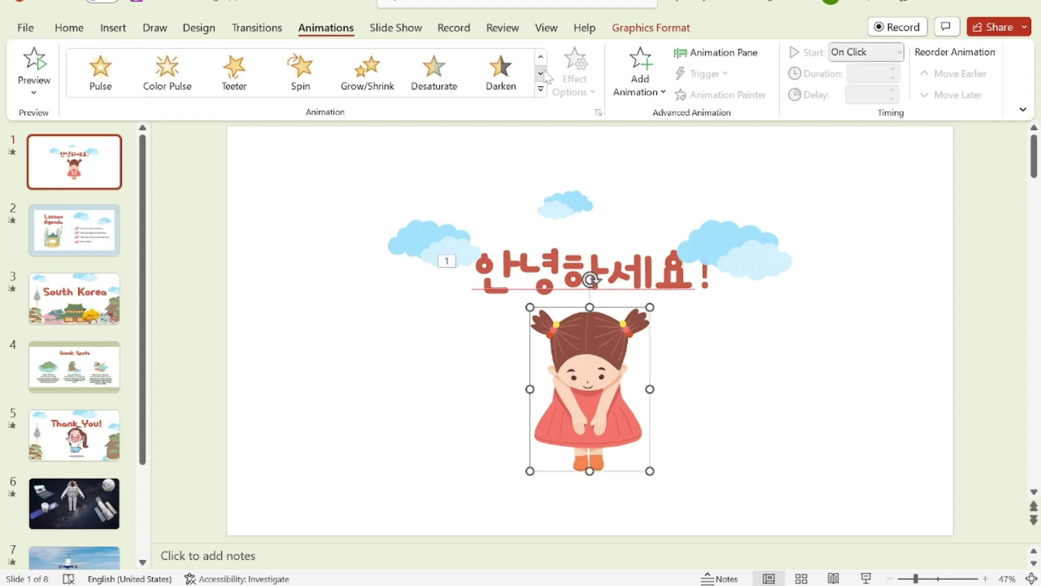
pyautogui.click(255, 62)
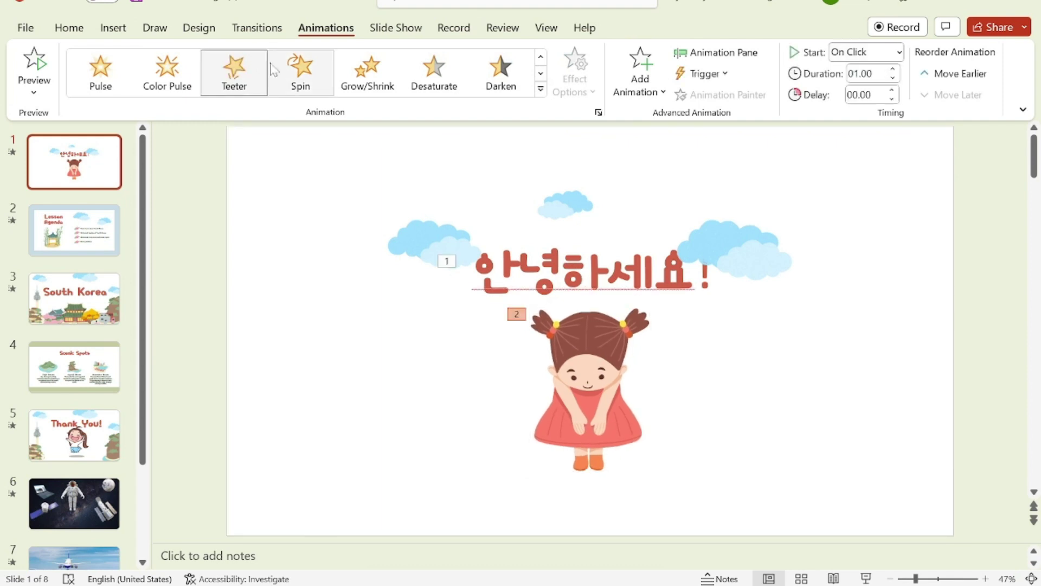
pyautogui.click(290, 73)
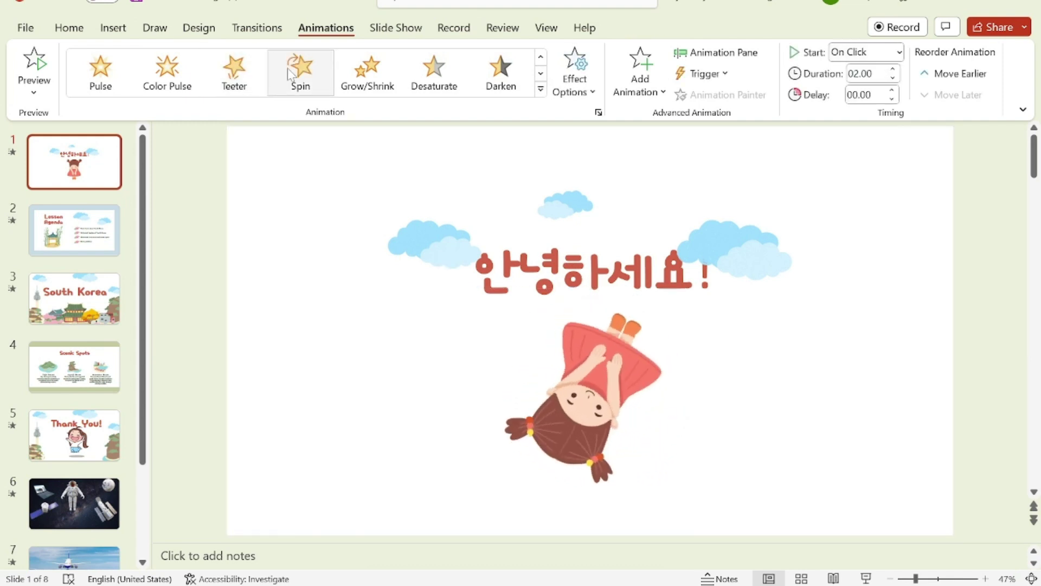
pyautogui.click(367, 74)
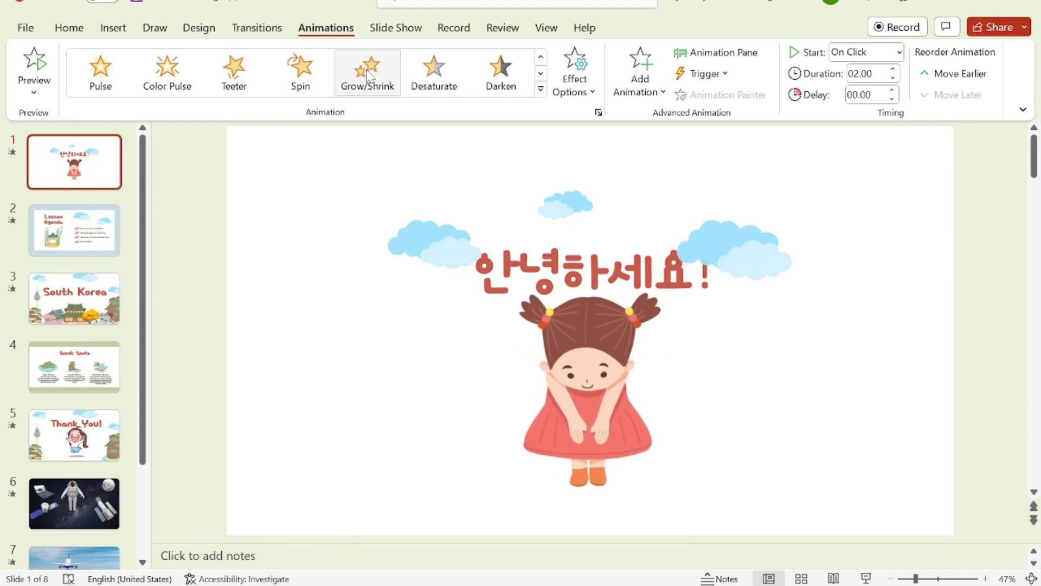
pyautogui.click(235, 73)
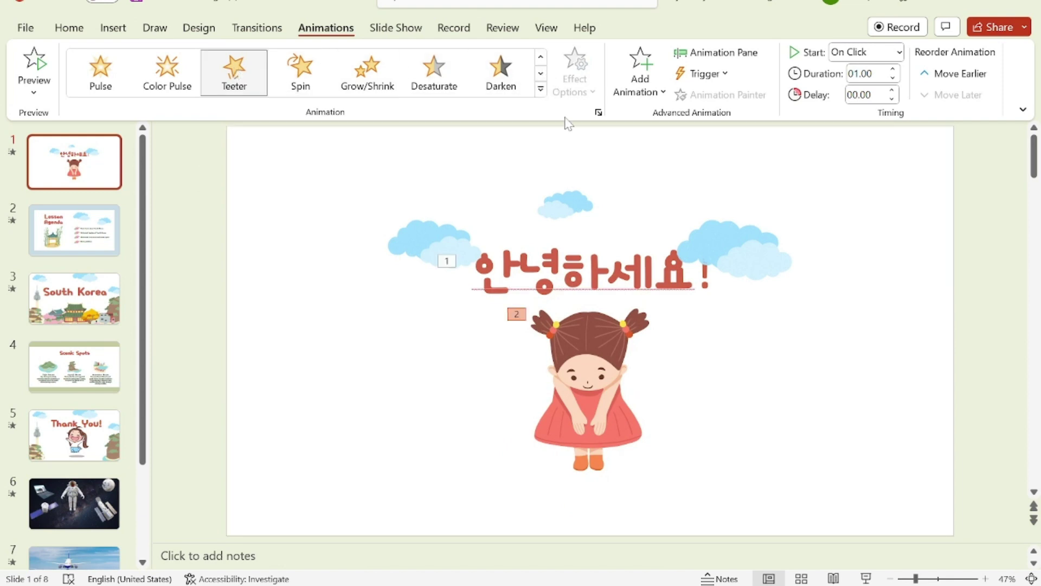
# Browse through to the exit effects and reselect the 안녕하세요! title text box.
pyautogui.click(542, 74)
pyautogui.click(542, 74)
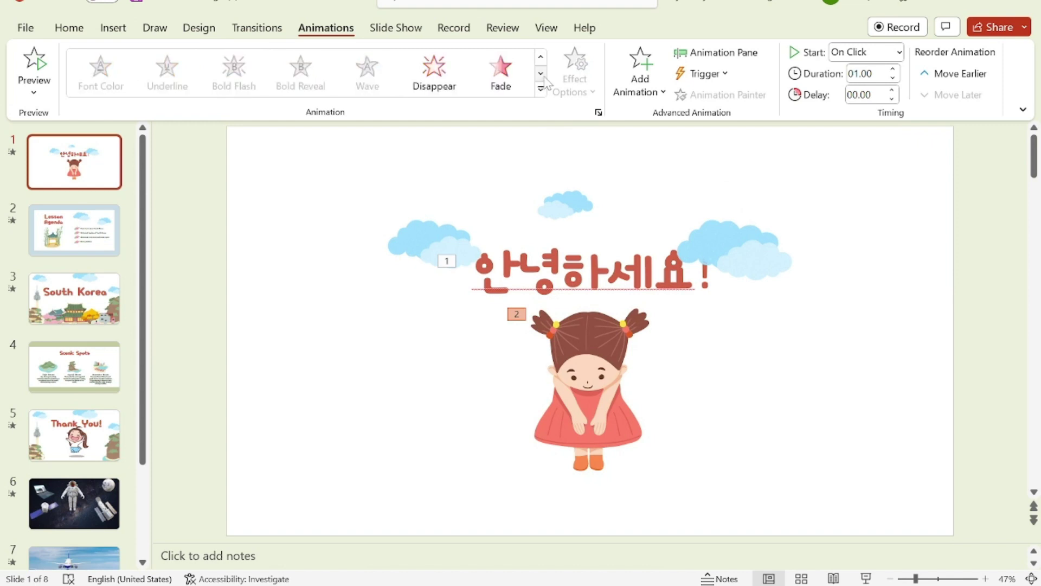
pyautogui.click(544, 77)
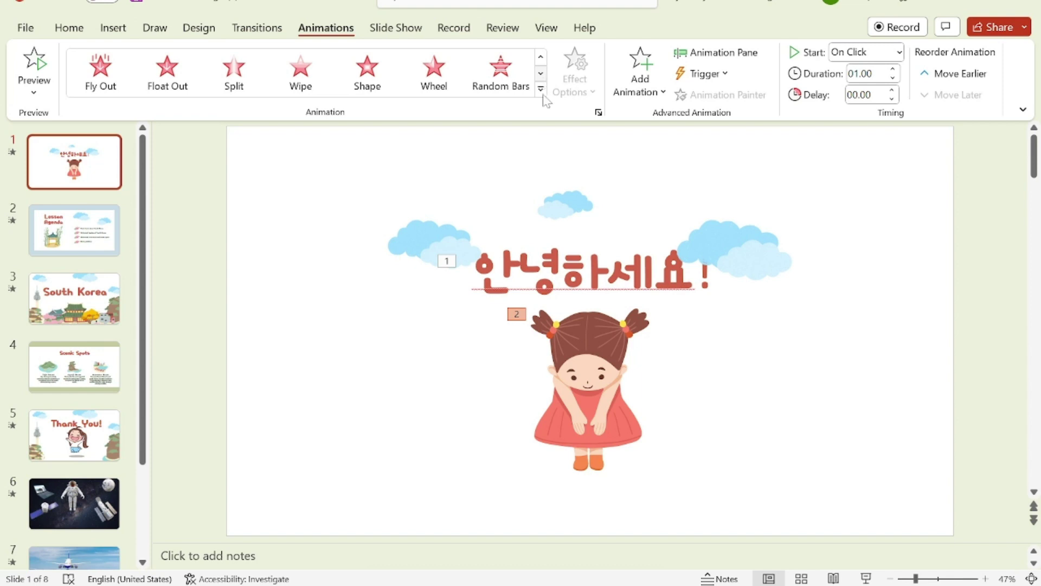
pyautogui.click(551, 254)
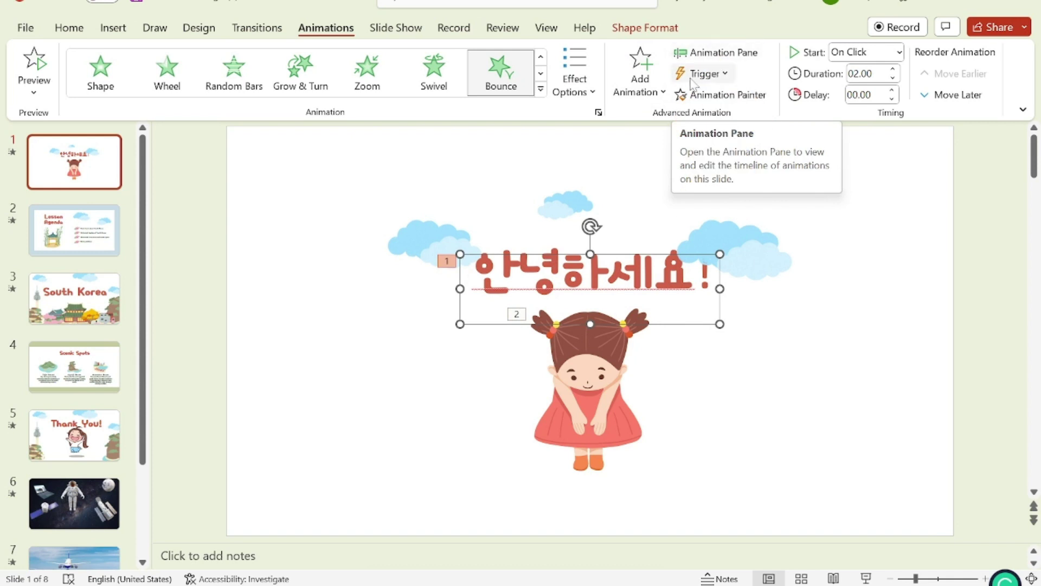
# Show the Animation Pane and add a Fly Out exit as the title's third animation.
pyautogui.click(707, 54)
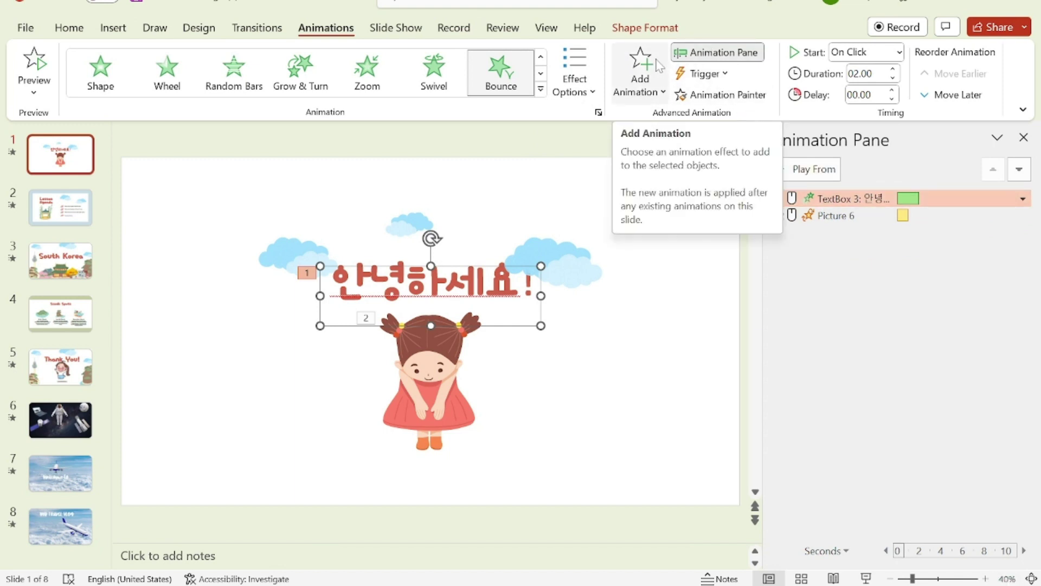
pyautogui.click(639, 70)
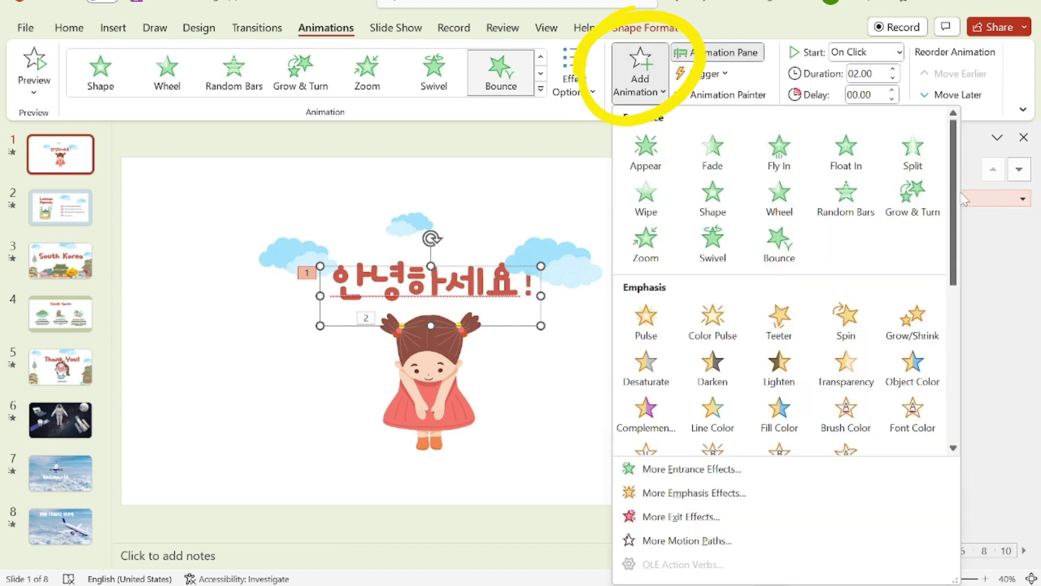
pyautogui.scroll(-1, 960, 206)
pyautogui.moveTo(955, 206); pyautogui.dragTo(981, 360)
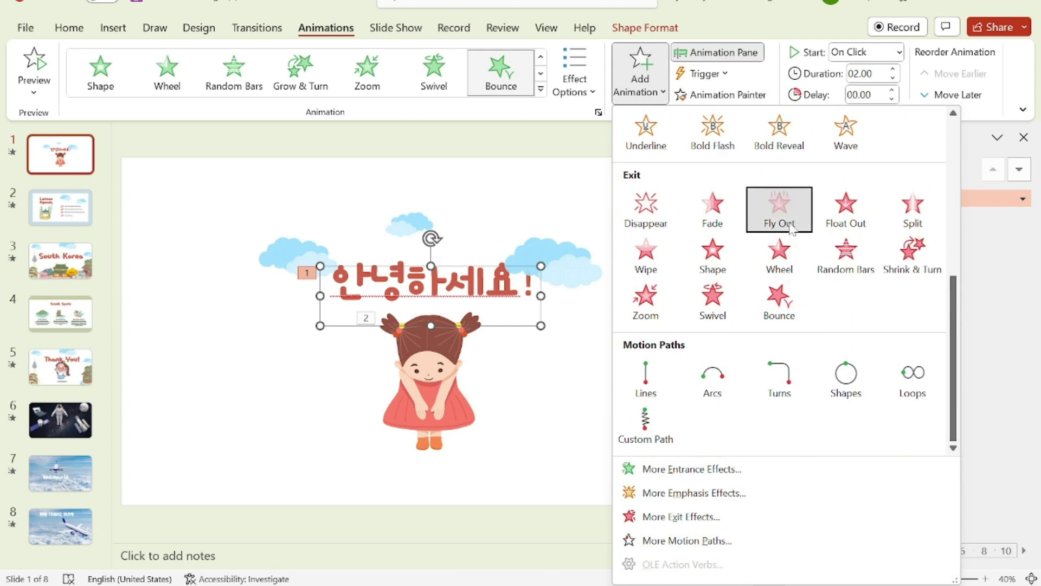
pyautogui.click(779, 211)
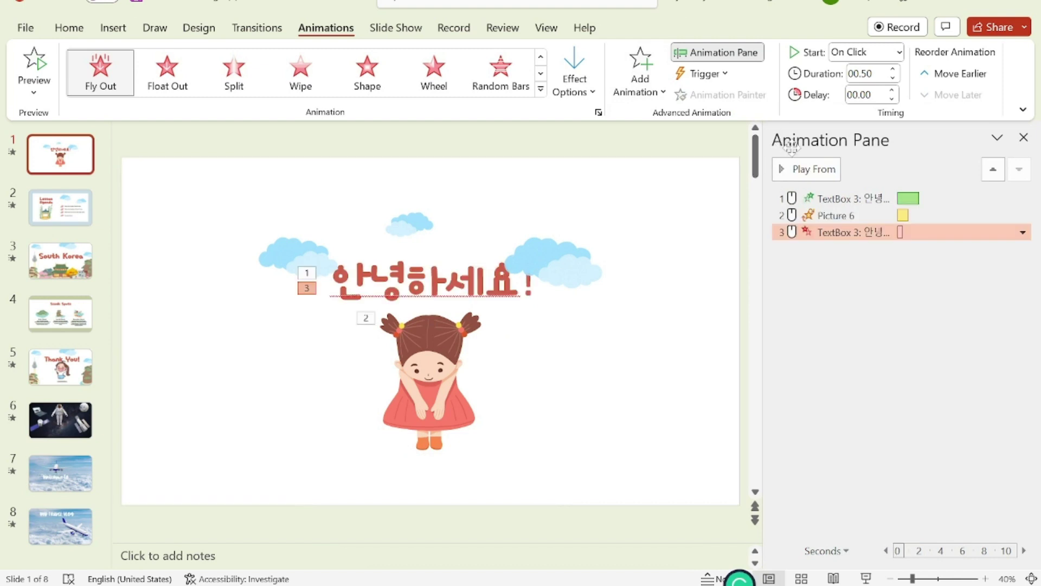
# Change the title's Fly Out direction to bottom-left, then to the top.
pyautogui.click(594, 87)
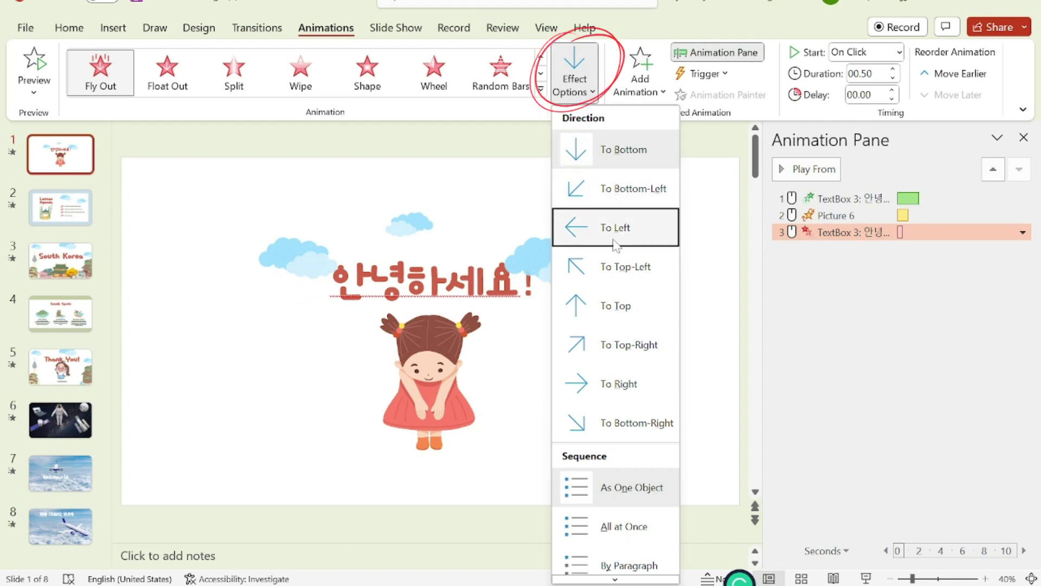
pyautogui.click(629, 189)
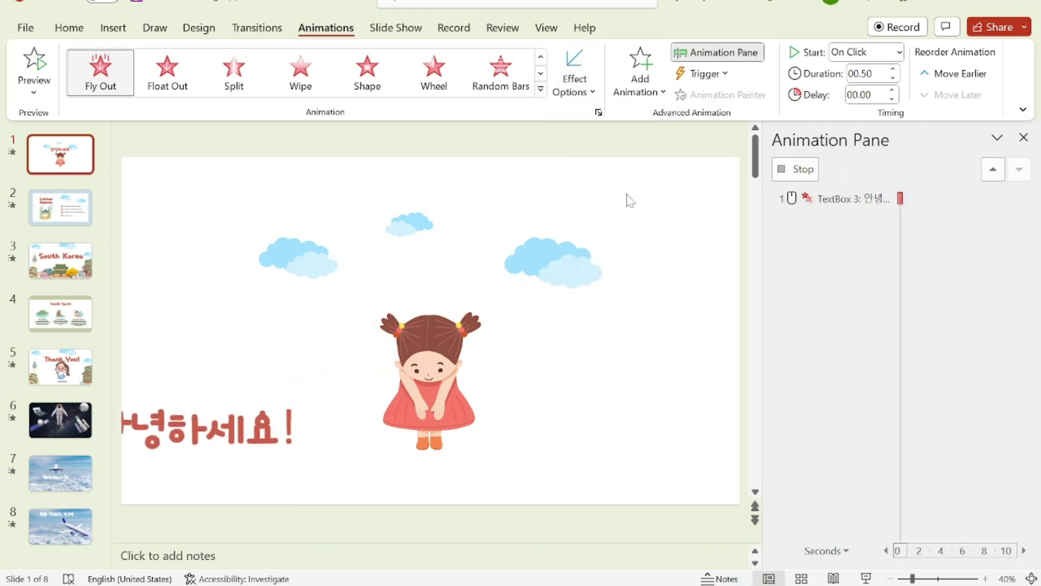
pyautogui.click(575, 70)
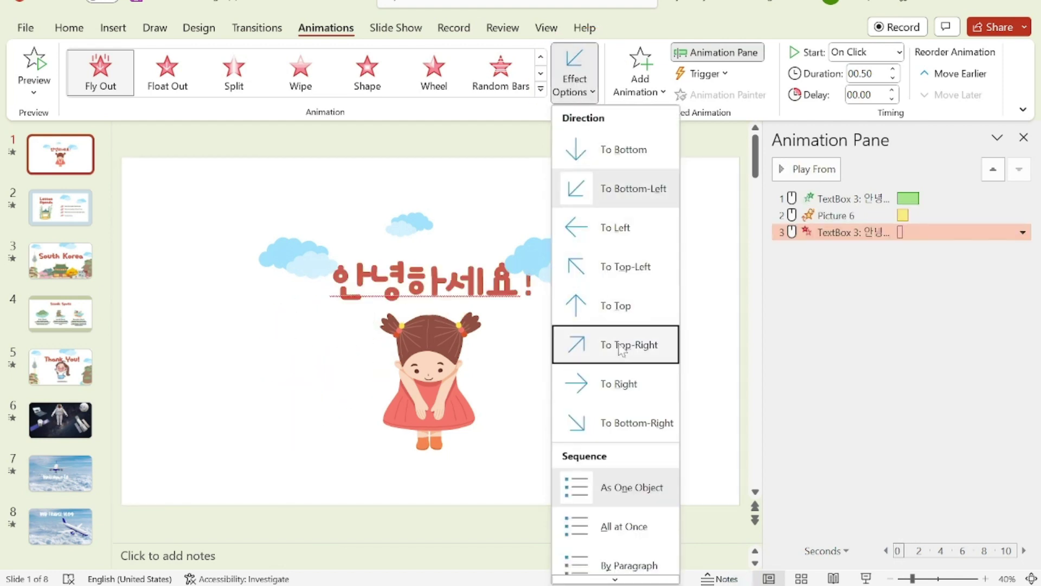
pyautogui.click(623, 312)
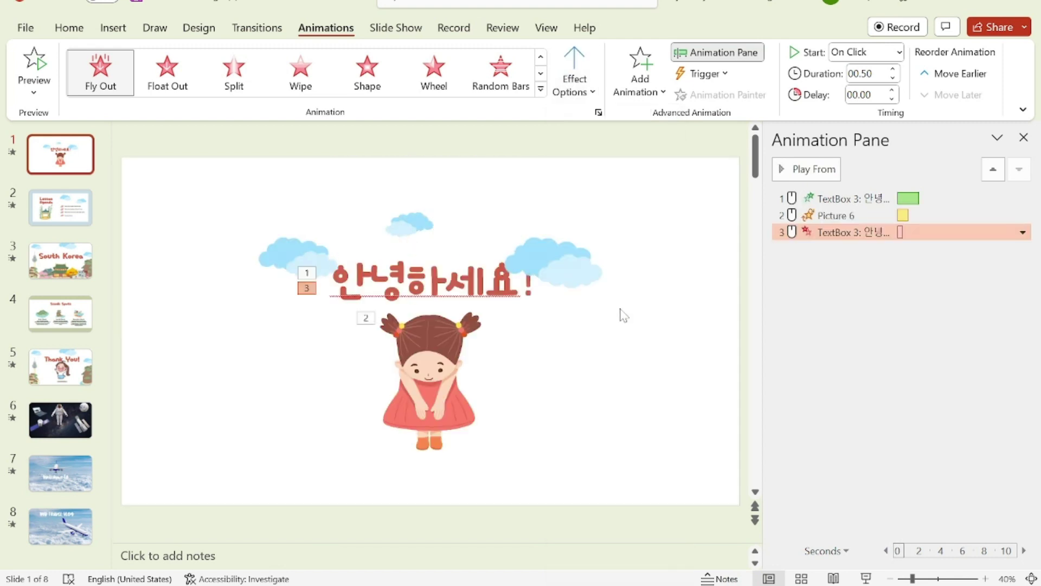
pyautogui.click(540, 75)
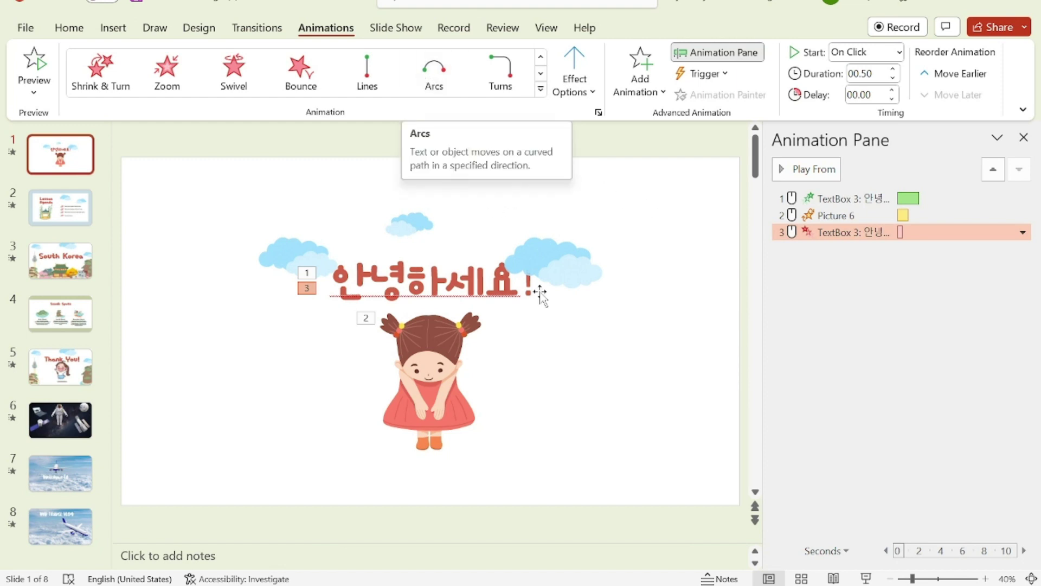
# Apply an Arcs motion path to the left cloud, setting its direction Up, then Left.
pyautogui.click(298, 246)
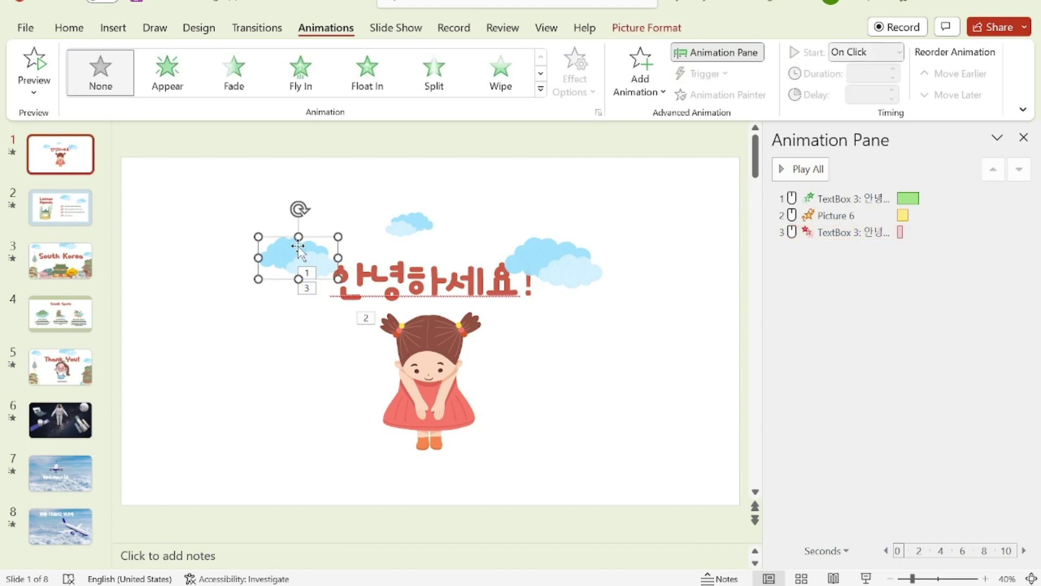
pyautogui.click(541, 89)
pyautogui.scroll(-2, 540, 173)
pyautogui.scroll(-1, 540, 172)
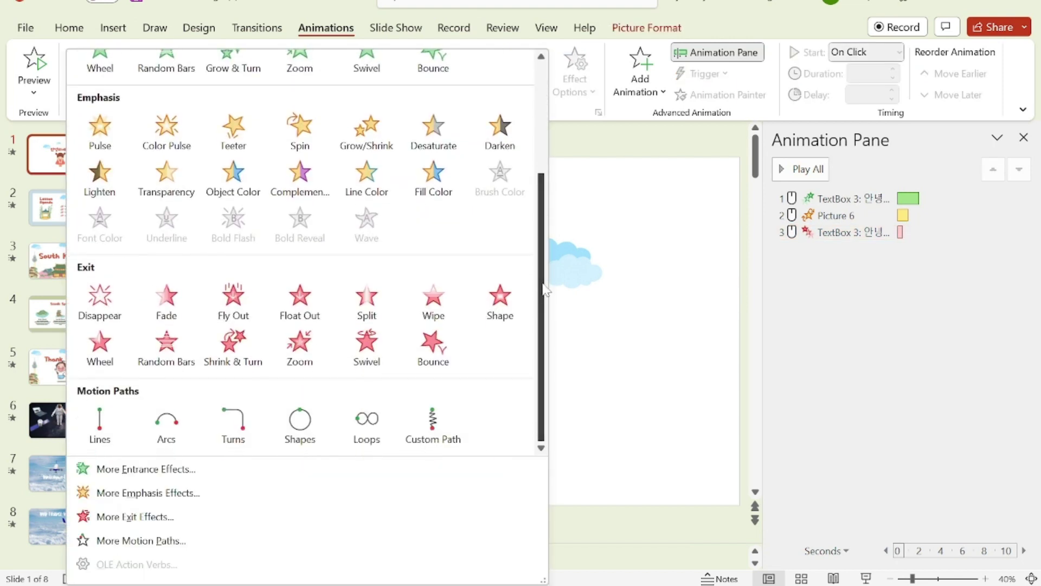
pyautogui.click(166, 421)
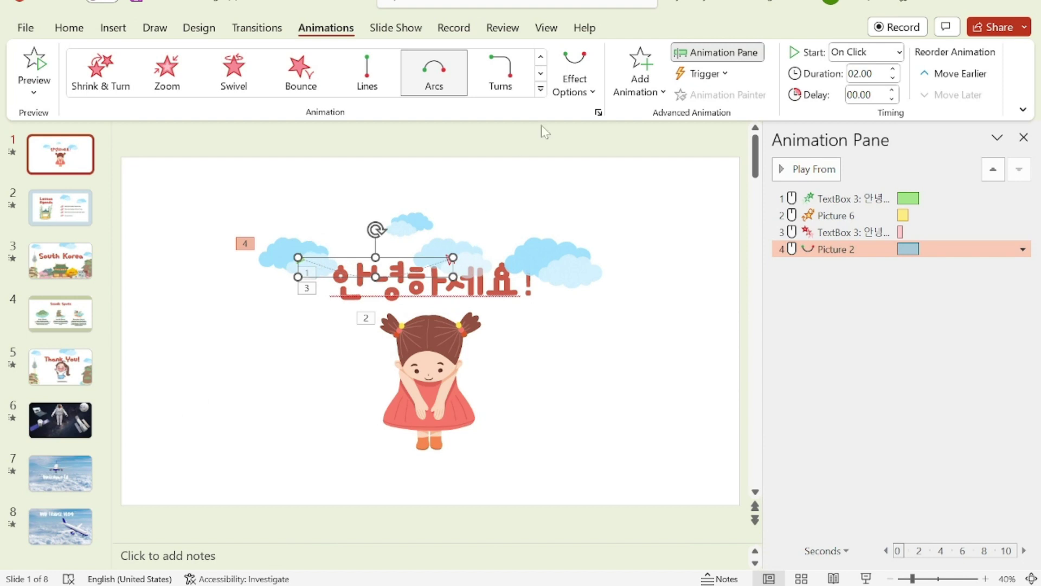
pyautogui.click(576, 87)
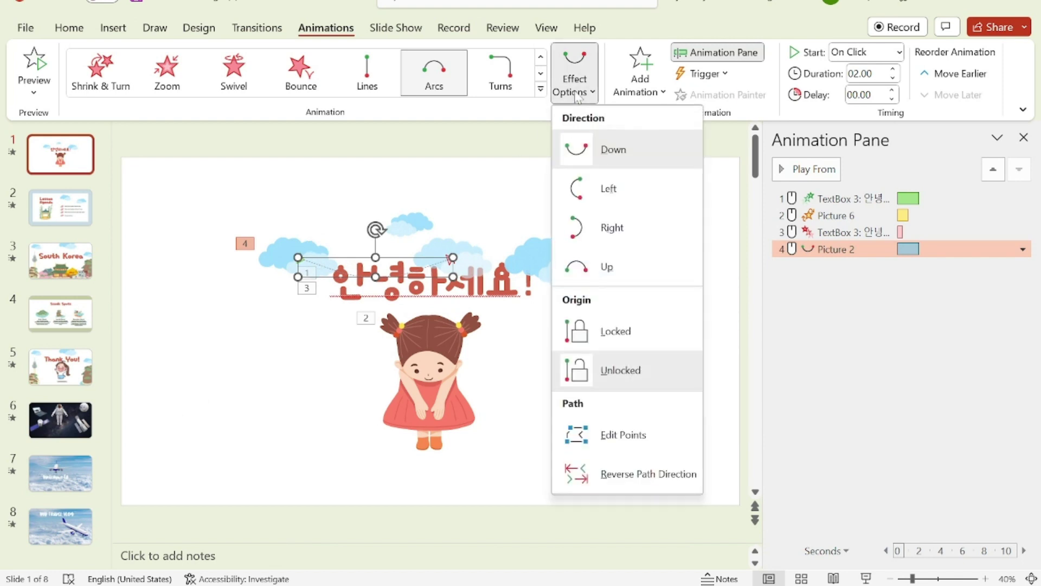
pyautogui.click(595, 266)
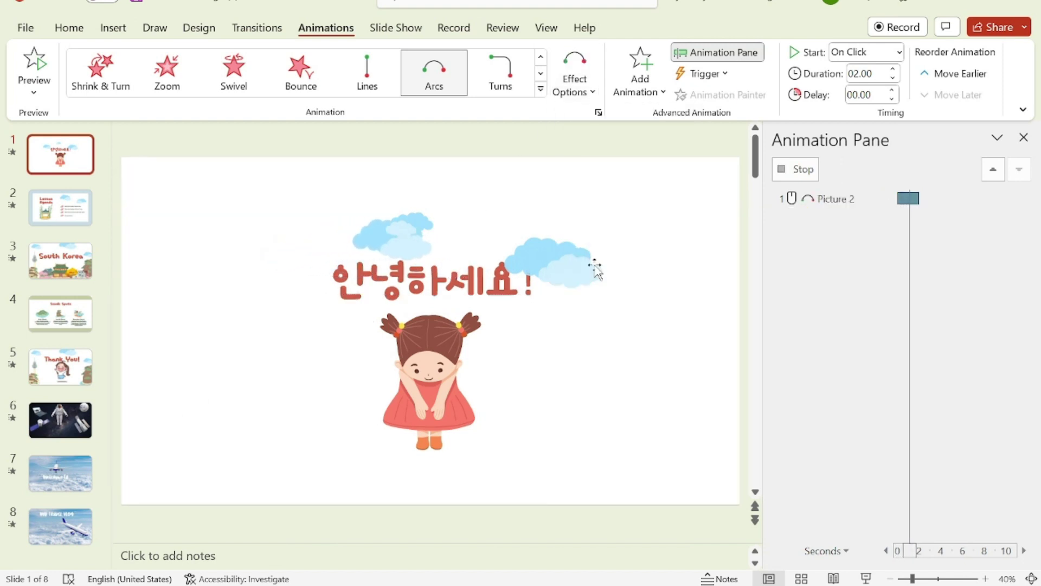
pyautogui.click(577, 84)
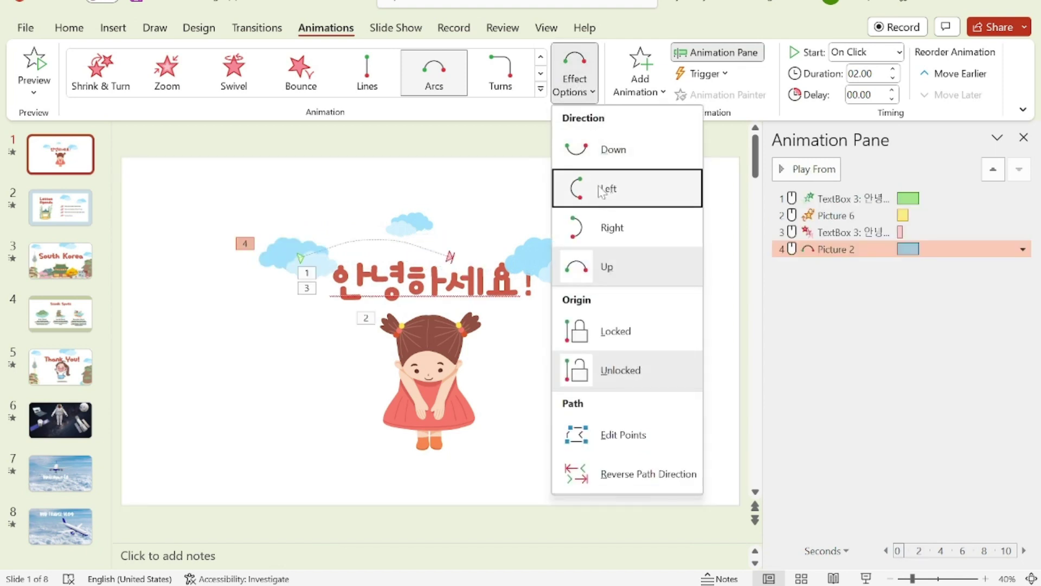
pyautogui.click(603, 200)
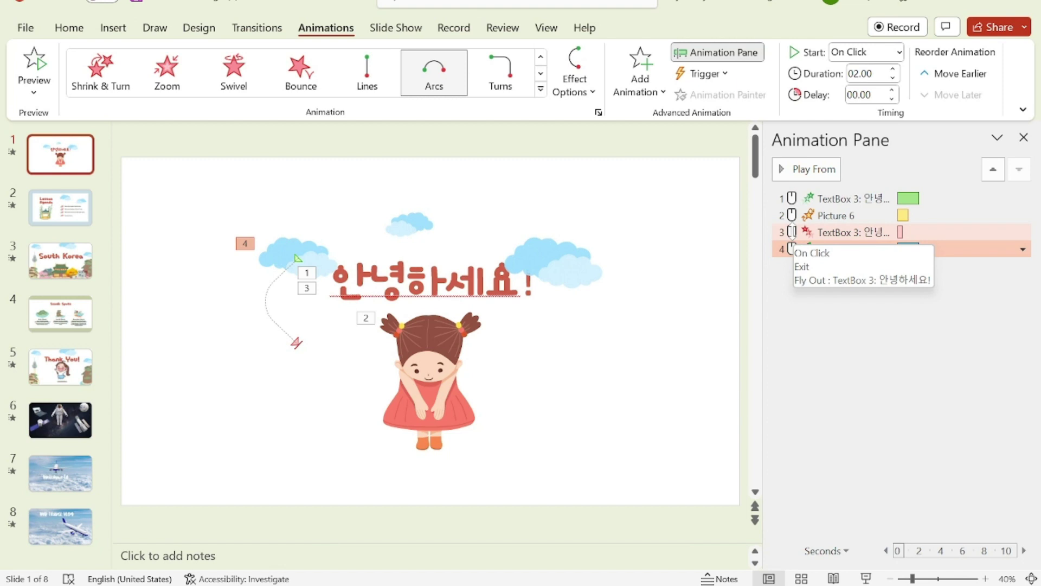
# Preview the slide's animations, then select all four animations with Ctrl+A.
pyautogui.click(33, 61)
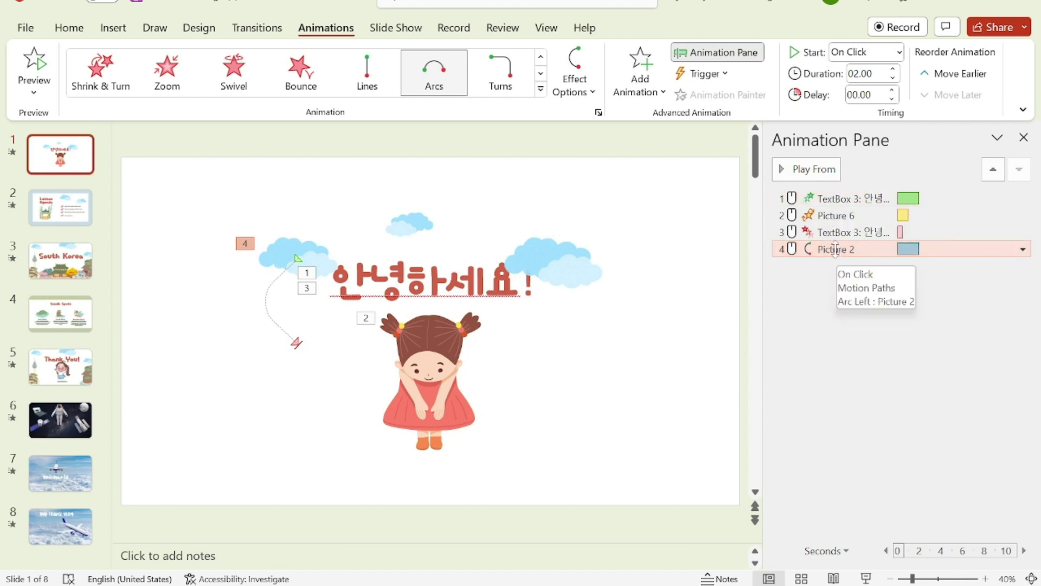
pyautogui.click(834, 249)
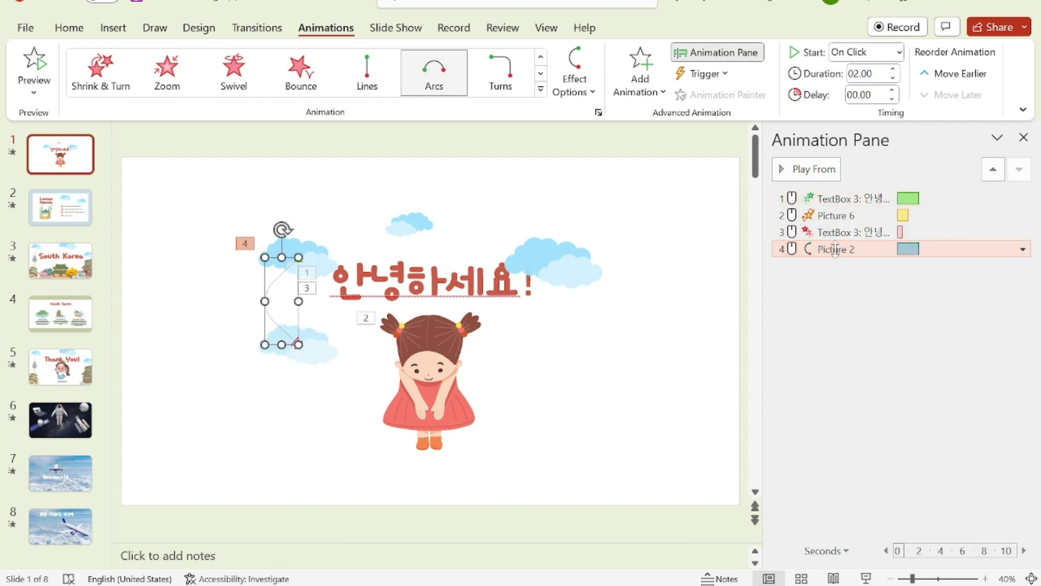
pyautogui.hotkey('ctrl', 'a')
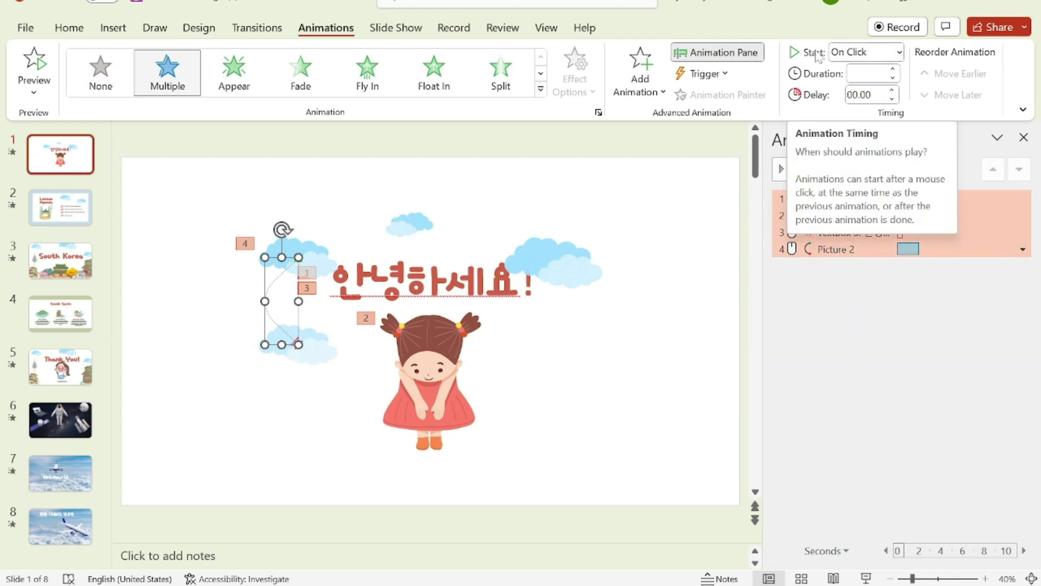
# Set all four animations to start With Previous, then select the title's Fly Out exit.
pyautogui.click(899, 52)
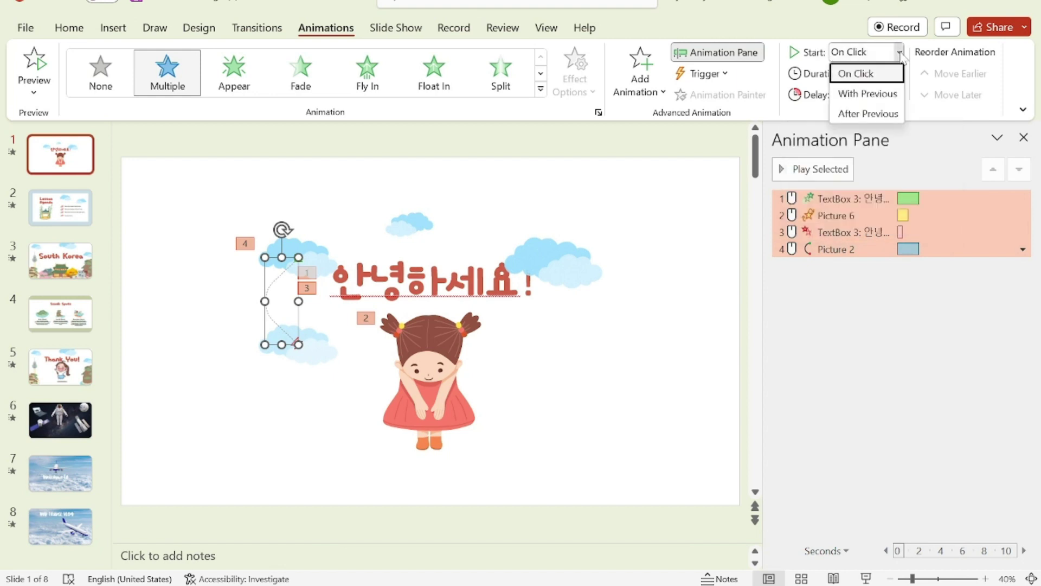
pyautogui.click(889, 95)
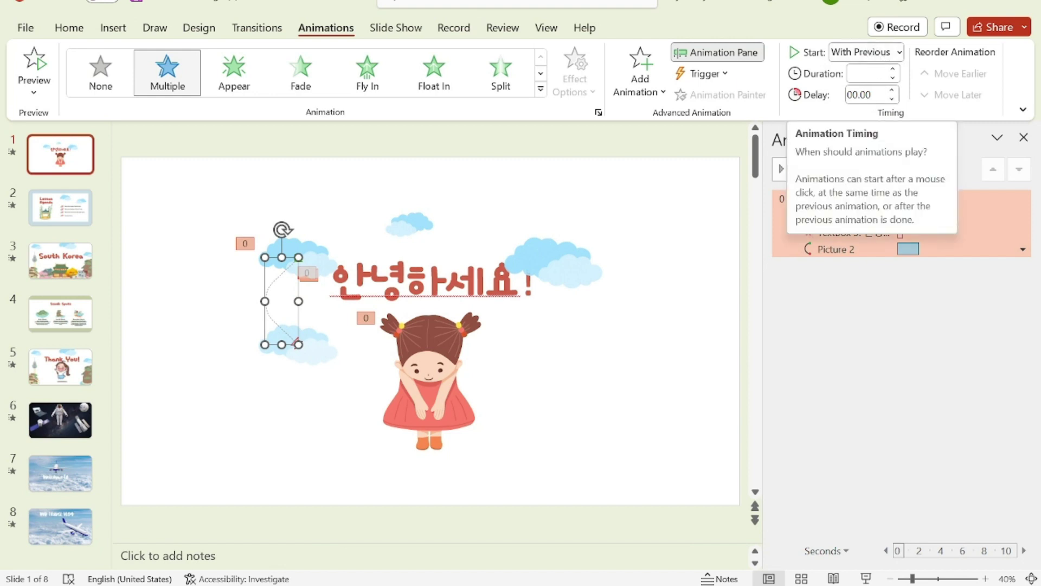
pyautogui.click(887, 317)
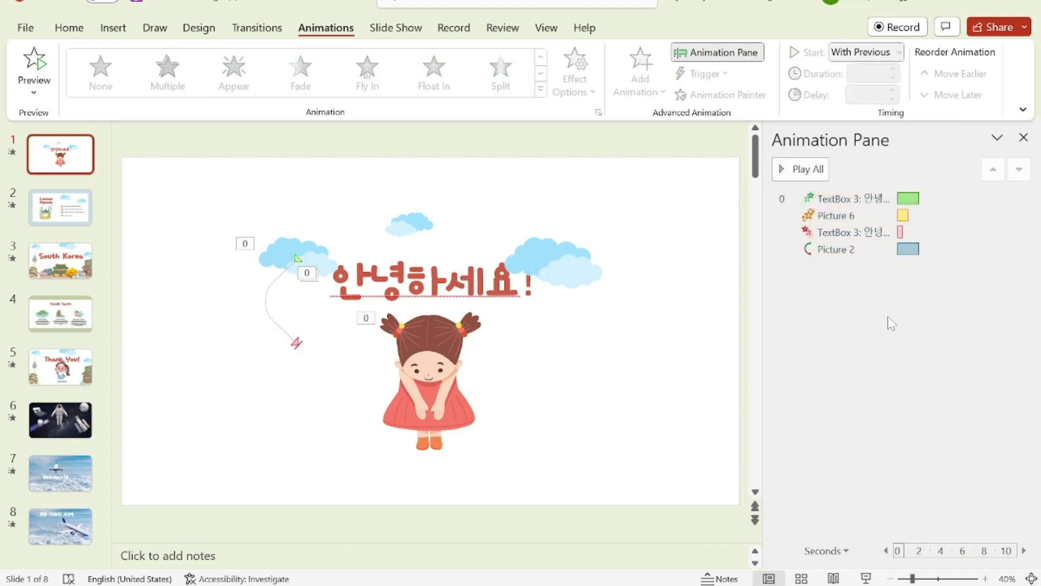
pyautogui.click(867, 230)
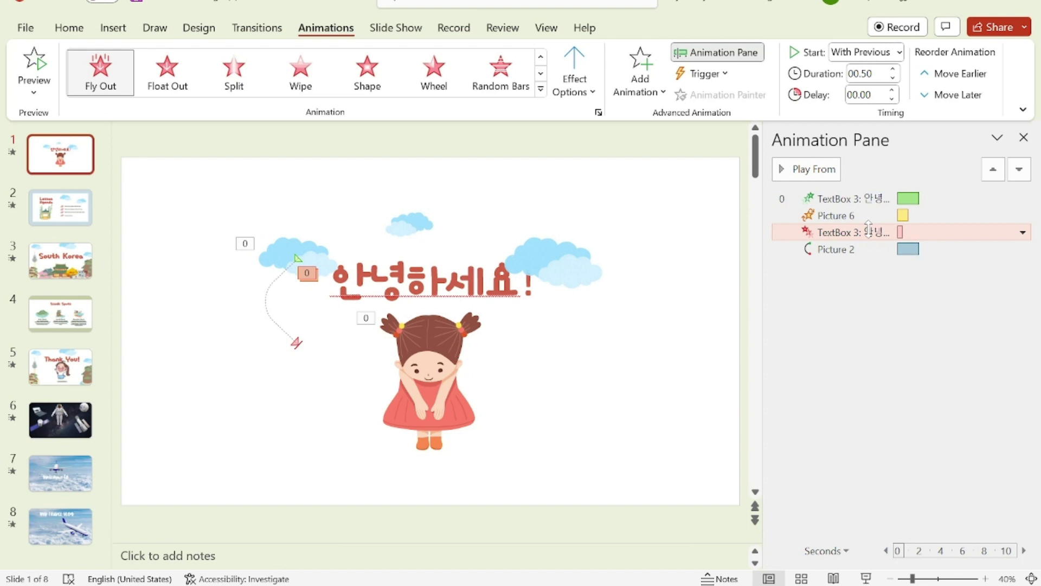
# Move the Fly Out exit after the cloud's path and set it to After Previous.
pyautogui.click(1019, 173)
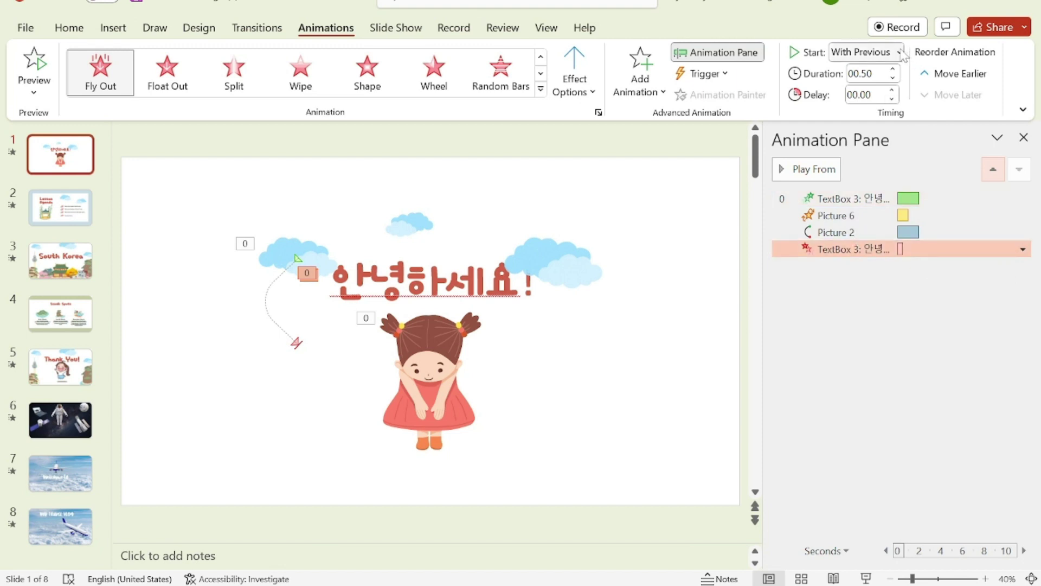
pyautogui.click(899, 52)
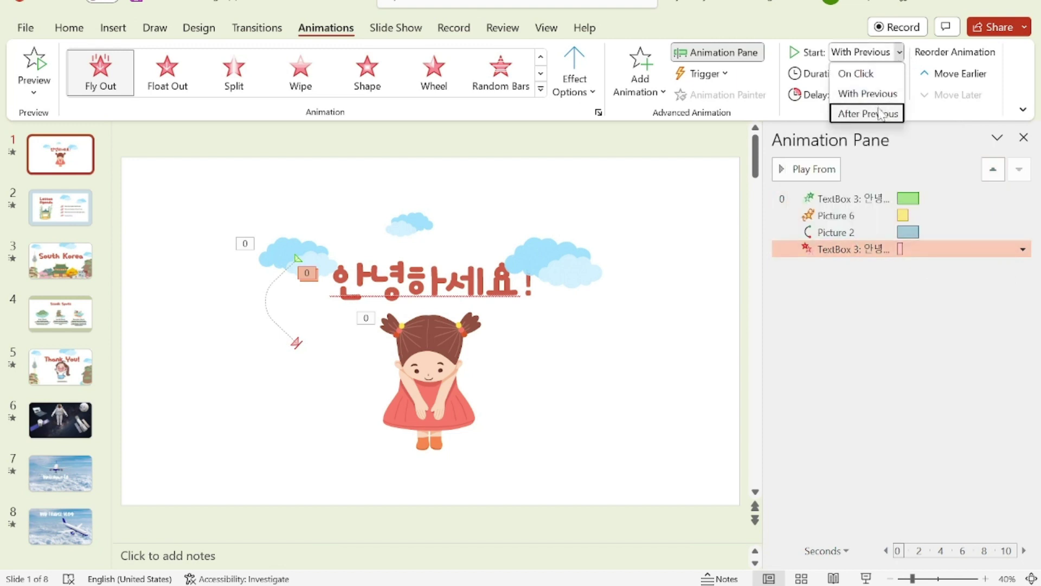
pyautogui.click(880, 113)
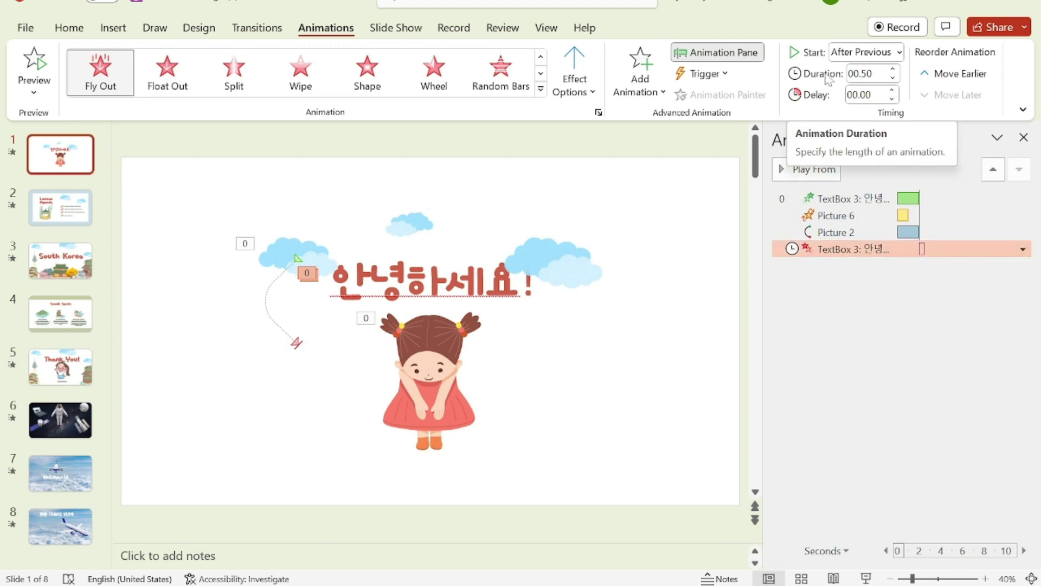
pyautogui.click(843, 215)
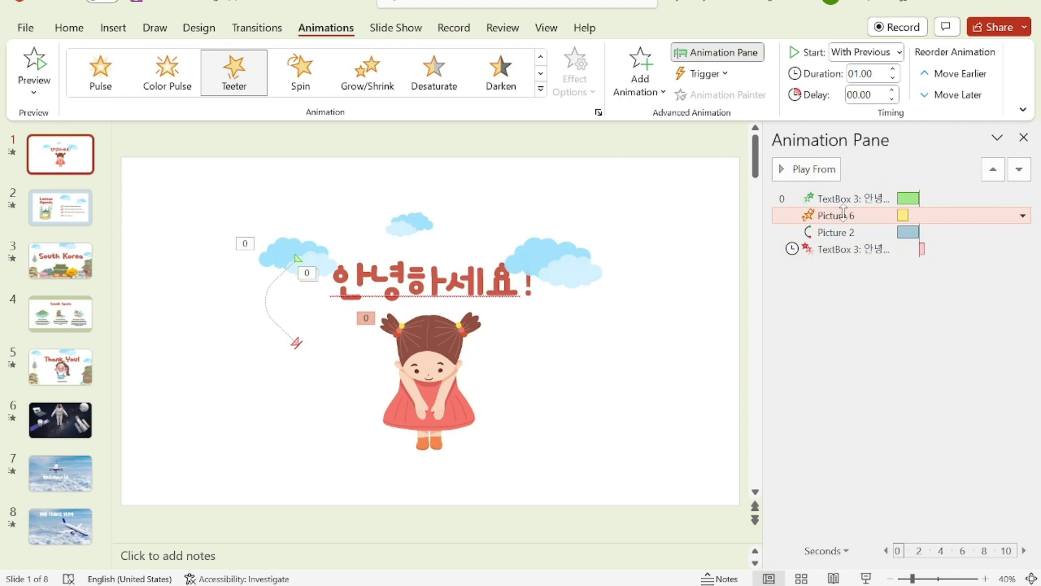
# Raise the girl's Teeter duration to 02.25, preview it, and play slide 1 full-screen.
pyautogui.click(892, 69)
pyautogui.click(893, 69)
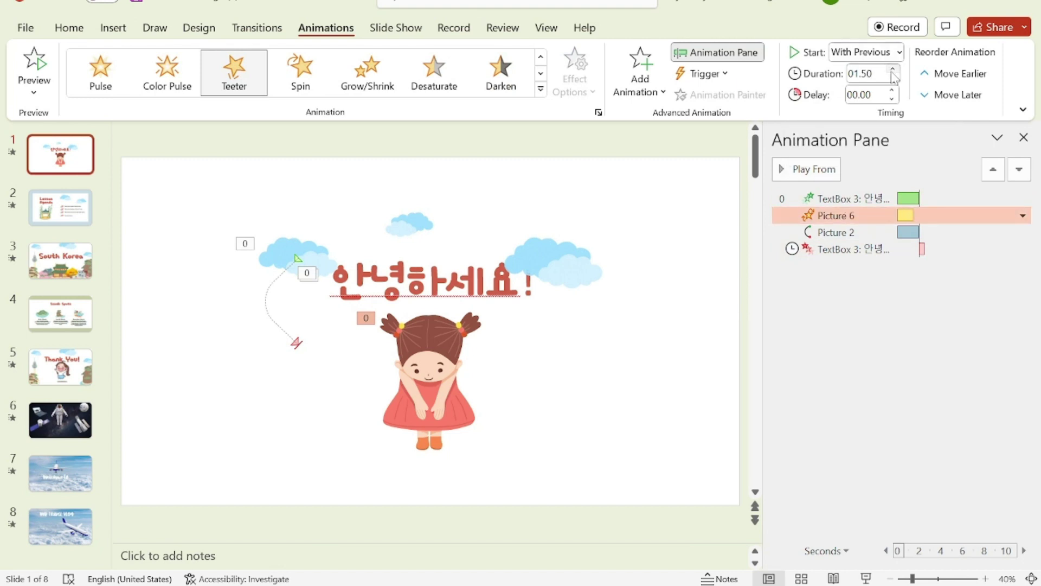
pyautogui.click(893, 69)
pyautogui.click(892, 69)
pyautogui.click(892, 69)
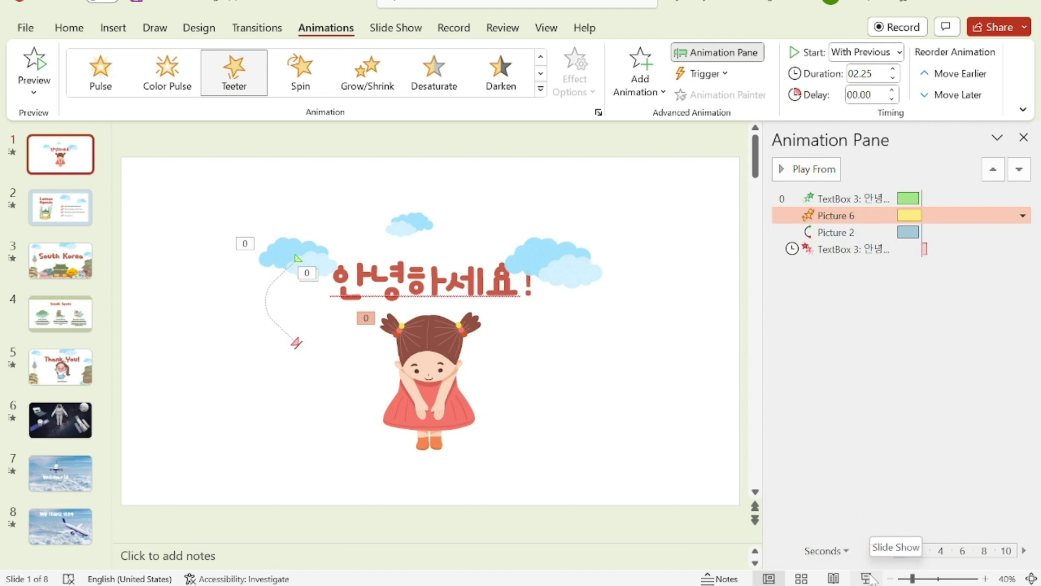
pyautogui.click(53, 64)
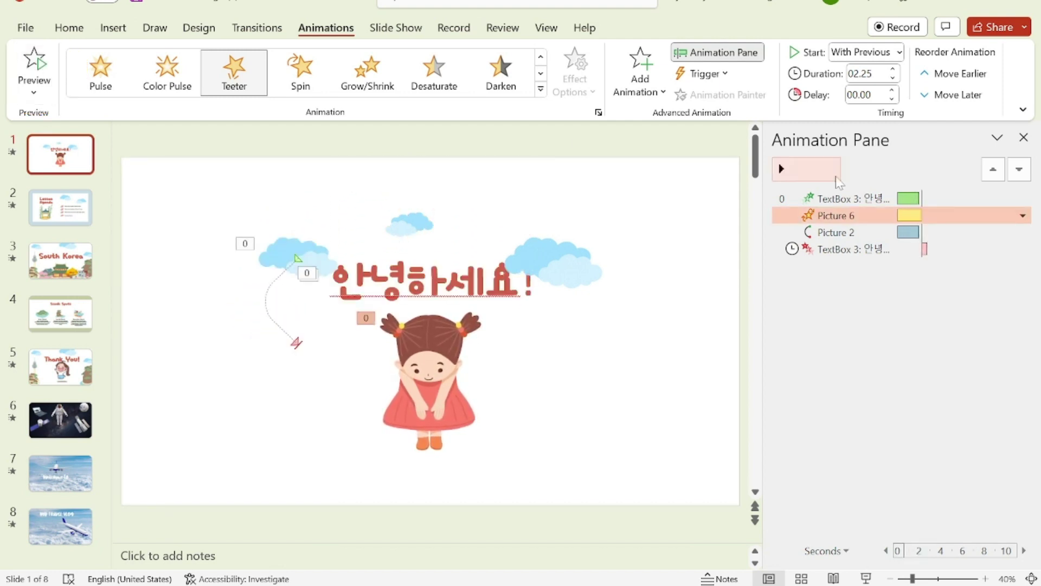
pyautogui.click(865, 578)
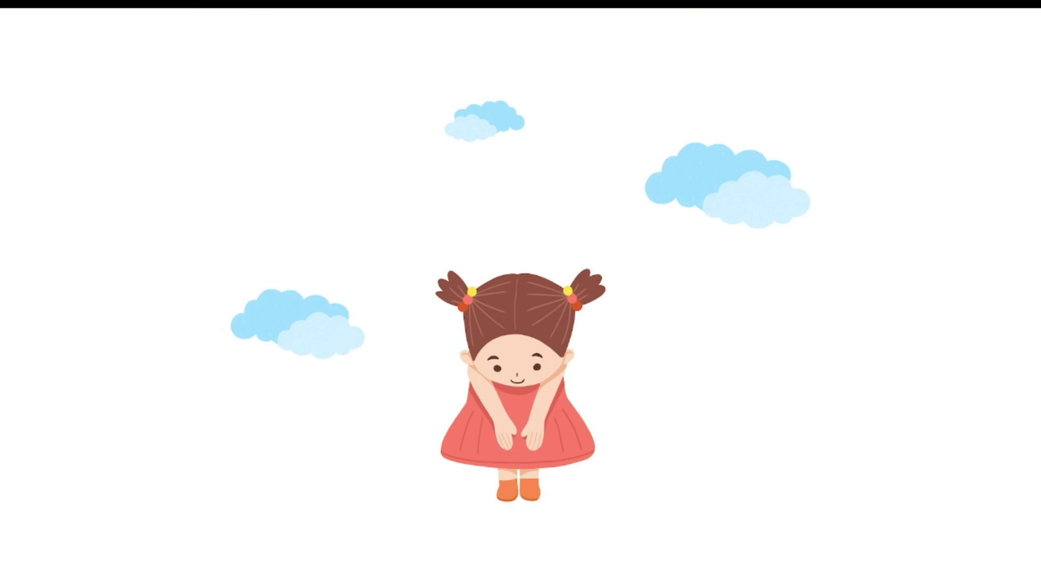
pyautogui.press('Escape')
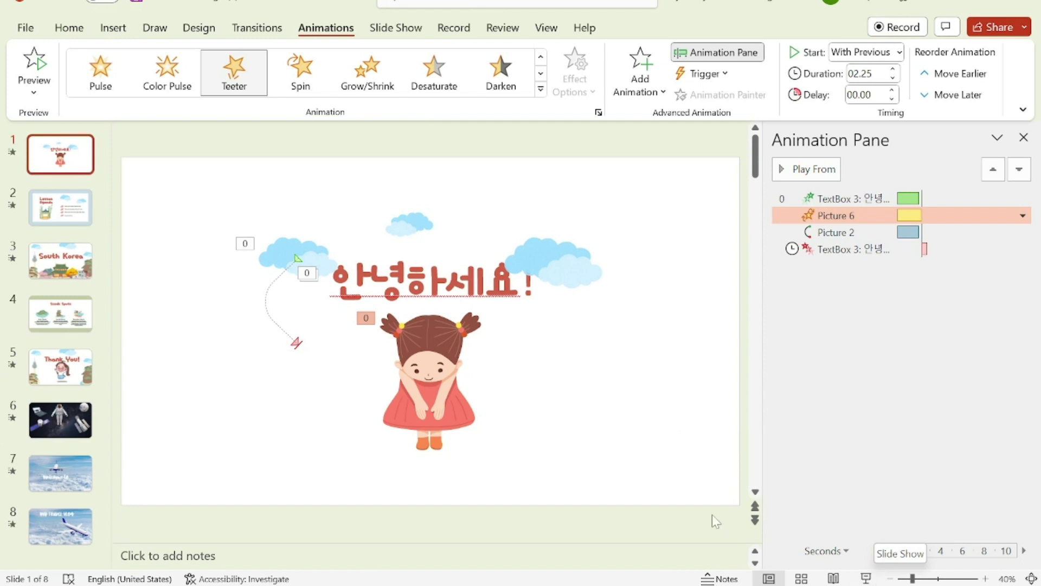
pyautogui.click(595, 385)
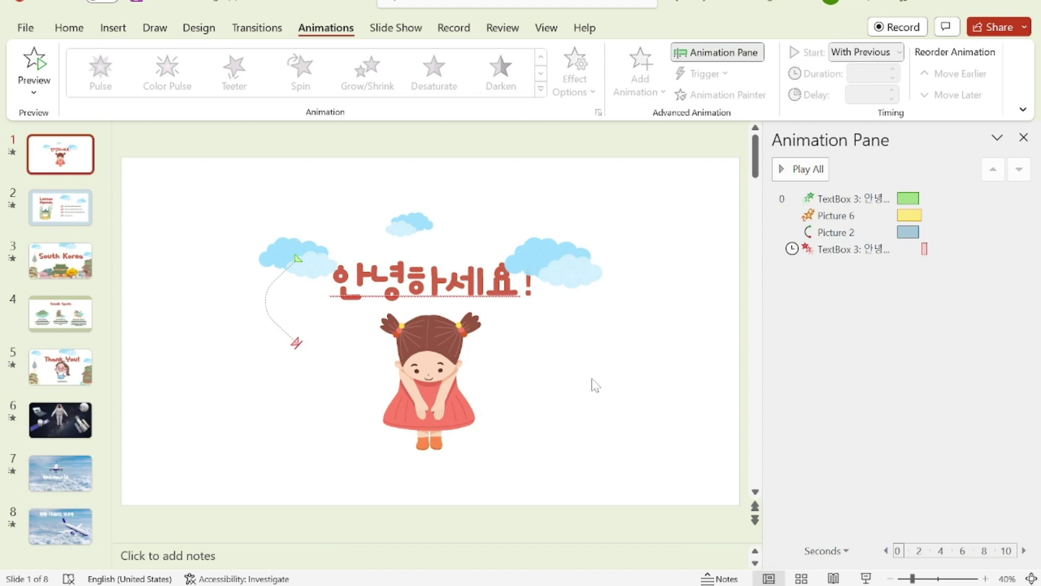
# Run slide 2, Lesson Agenda, as a full-screen show, then exit back to it in the editor.
pyautogui.click(62, 200)
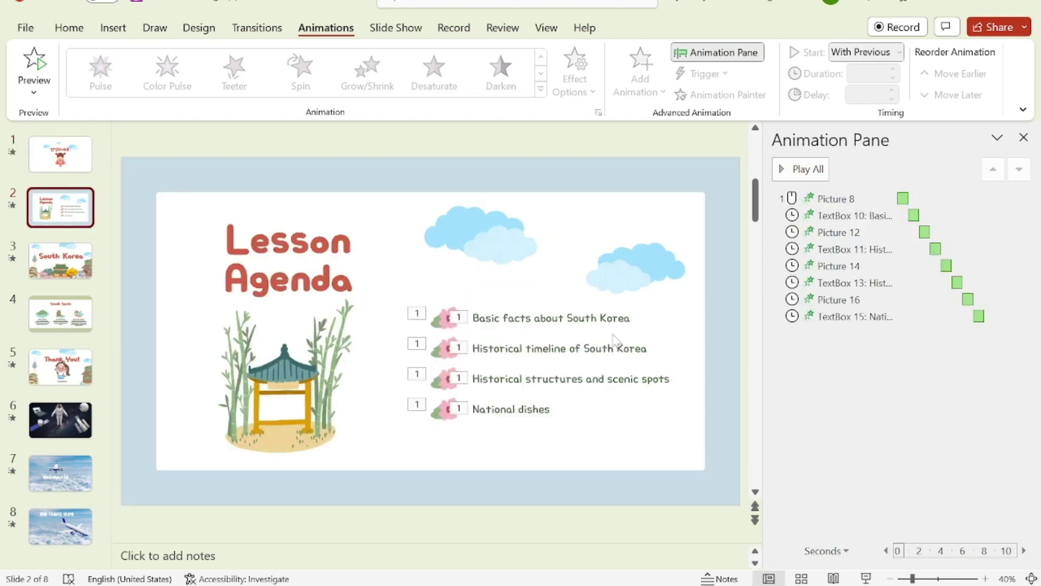
pyautogui.click(866, 578)
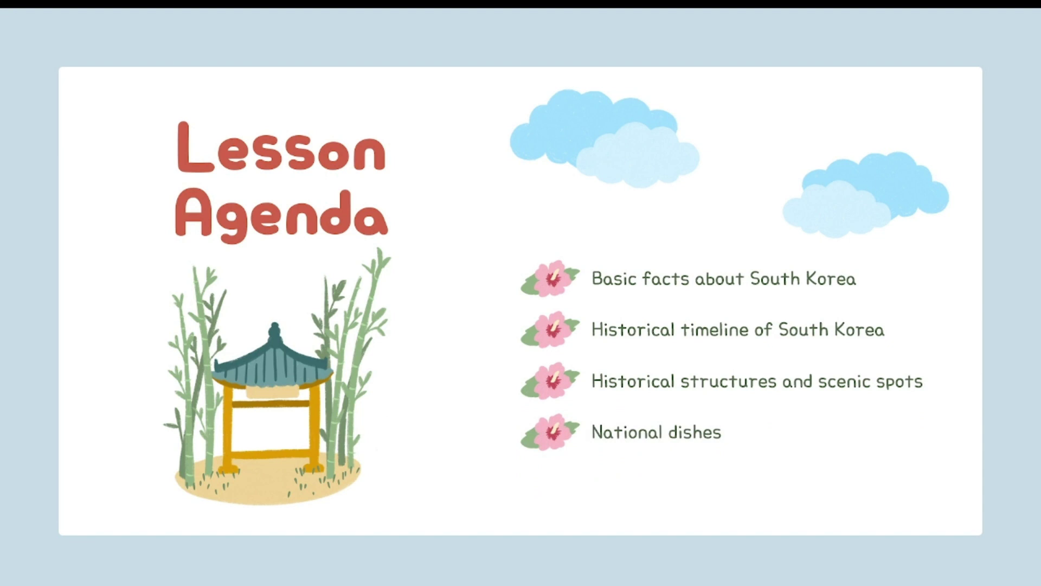
pyautogui.press('Escape')
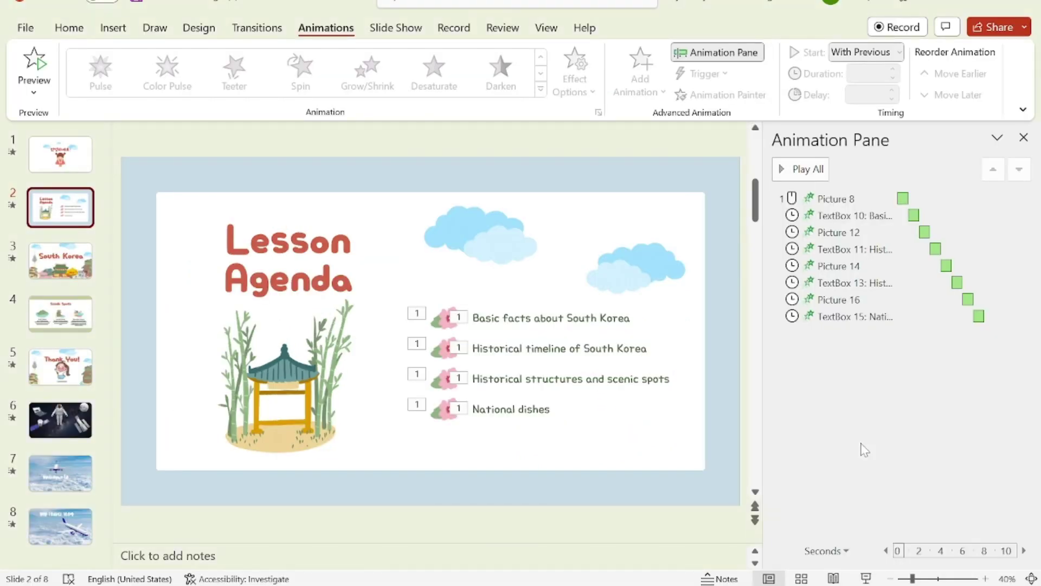
pyautogui.click(78, 206)
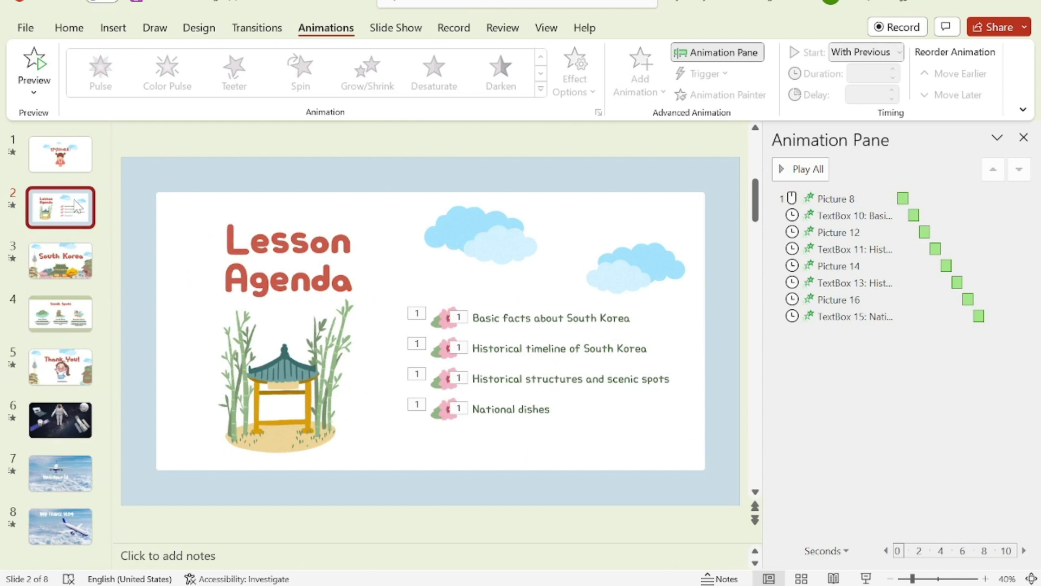
# Duplicate the Lesson Agenda slide and delete every animation on the copy.
pyautogui.rightClick(78, 206)
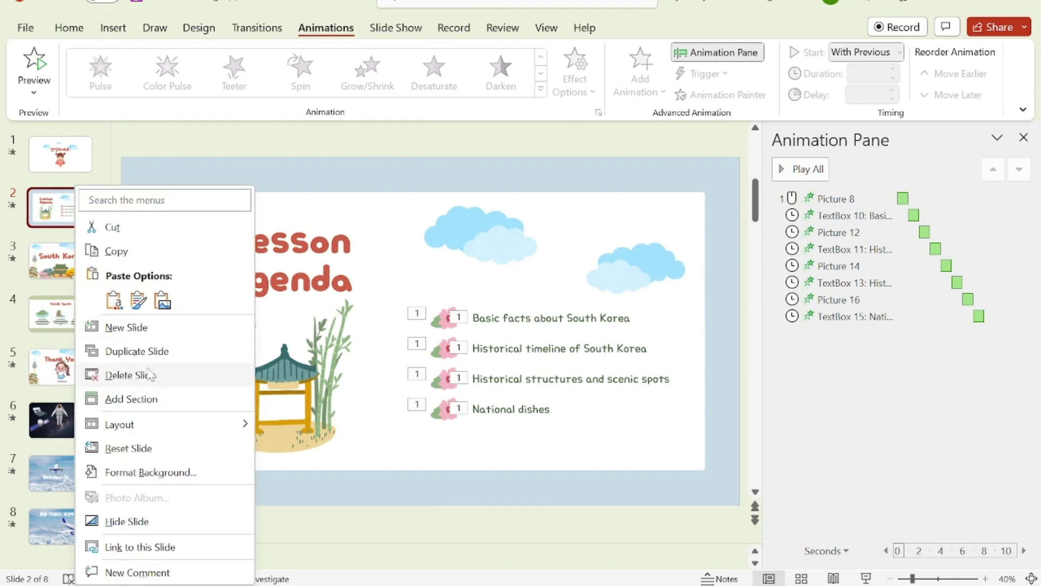
pyautogui.click(136, 351)
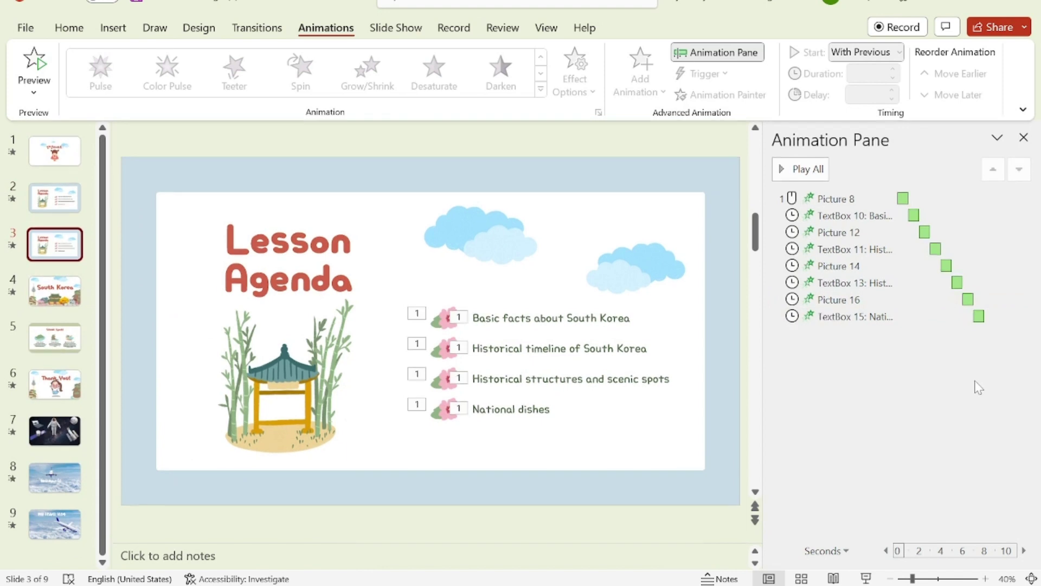
pyautogui.click(924, 319)
pyautogui.hotkey('ctrl', 'a')
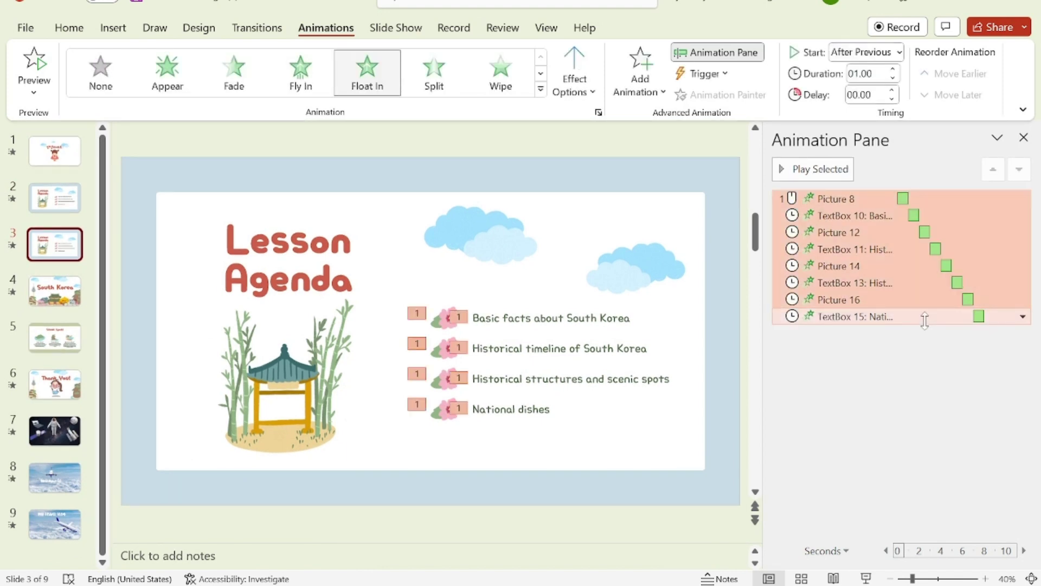
pyautogui.press('Delete')
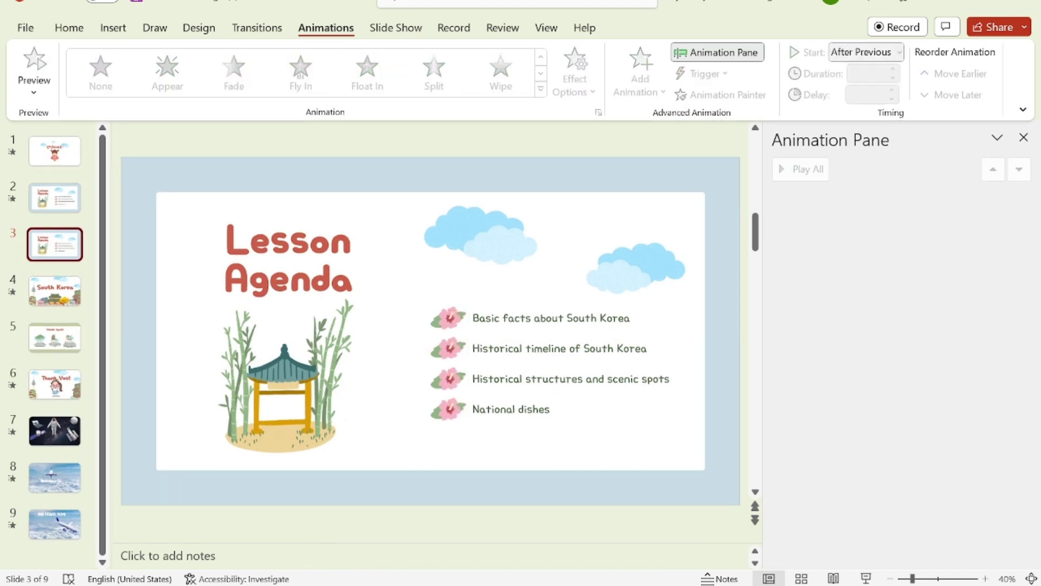
# Select the four flower icons together with the Basic facts, Historical timeline, Historical structures and National dishes lines.
pyautogui.click(449, 318)
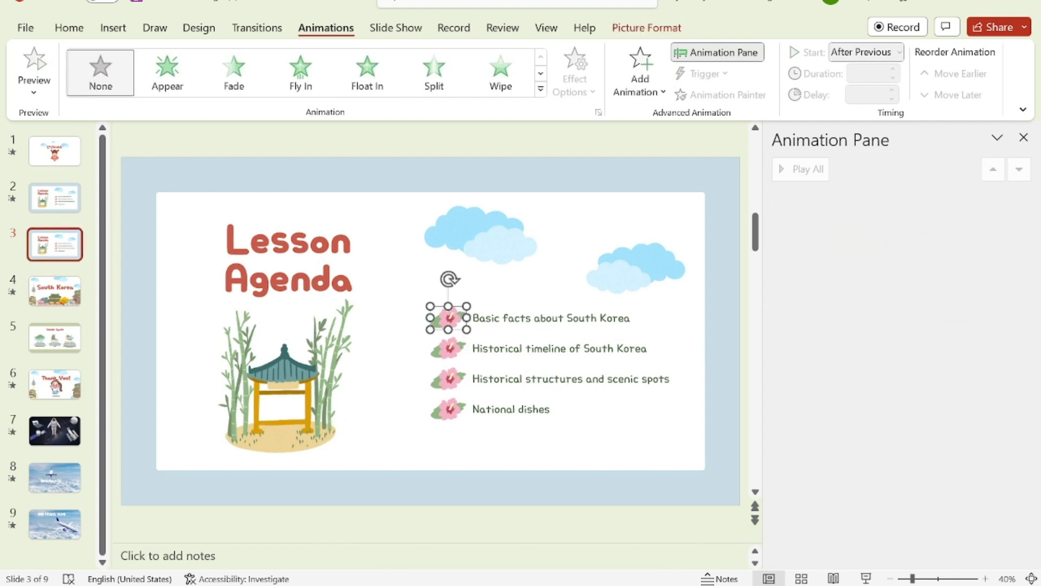
pyautogui.keyDown('shift'); pyautogui.click(471, 319); pyautogui.keyUp('shift')
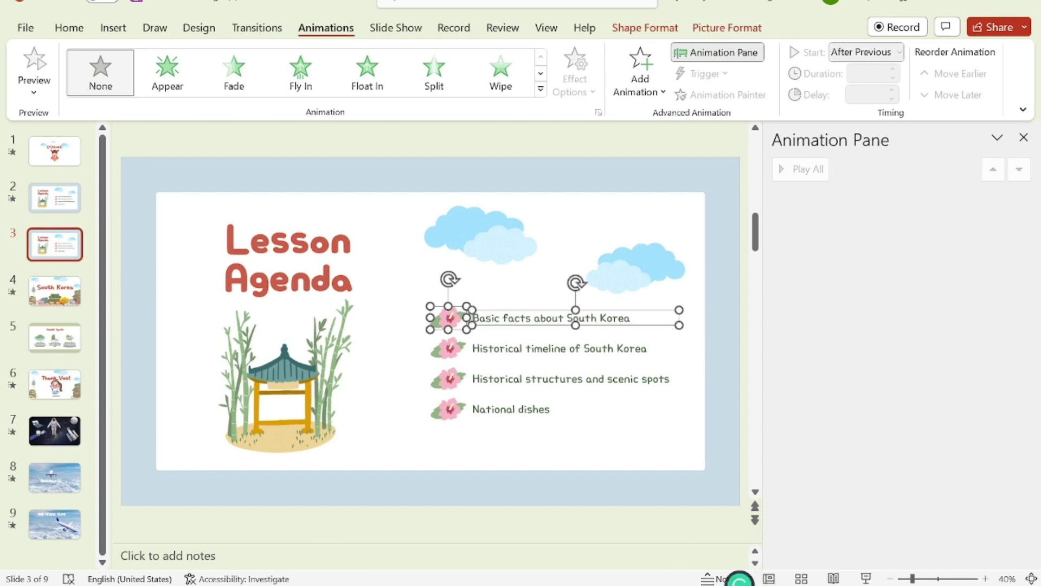
pyautogui.keyDown('shift'); pyautogui.click(453, 347); pyautogui.keyUp('shift')
pyautogui.keyDown('shift'); pyautogui.click(470, 349); pyautogui.keyUp('shift')
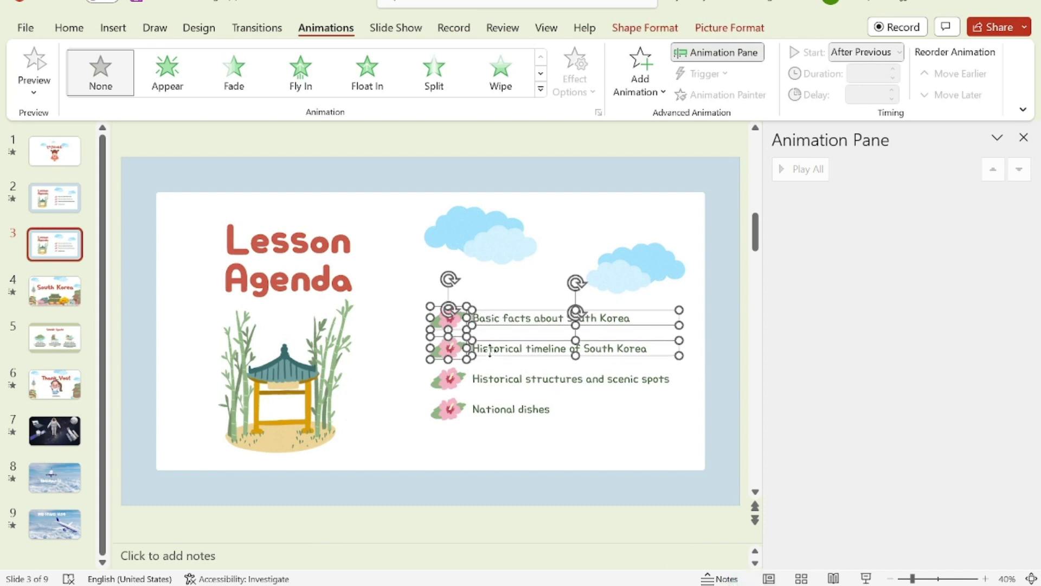
pyautogui.keyDown('shift'); pyautogui.click(457, 375); pyautogui.keyUp('shift')
pyautogui.keyDown('shift'); pyautogui.click(469, 378); pyautogui.keyUp('shift')
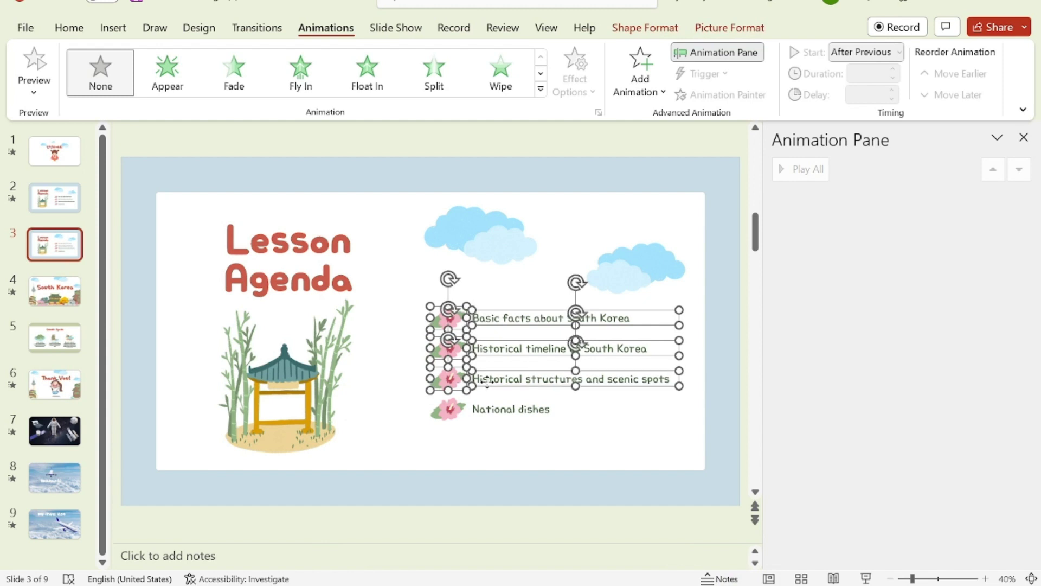
pyautogui.keyDown('shift'); pyautogui.click(450, 412); pyautogui.keyUp('shift')
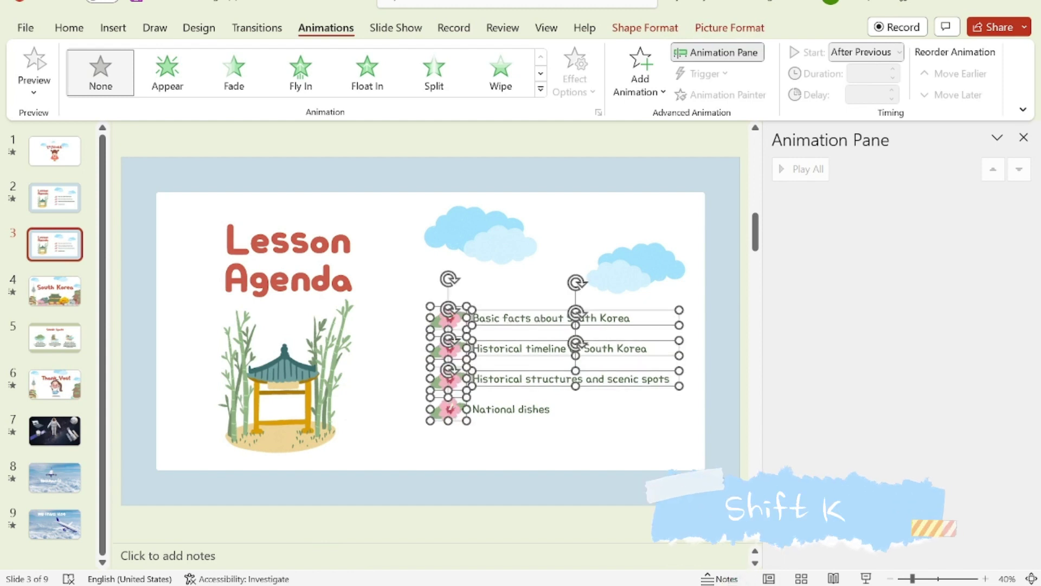
pyautogui.keyDown('shift'); pyautogui.click(477, 412); pyautogui.keyUp('shift')
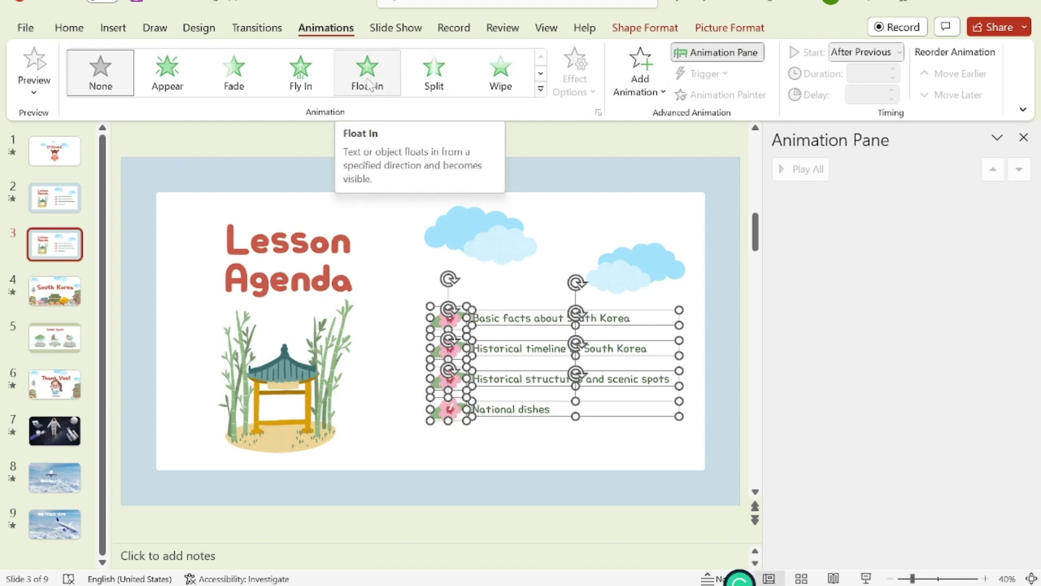
# Give the eight selected flowers and agenda lines a Fade entrance starting After Previous, and preview it.
pyautogui.click(248, 79)
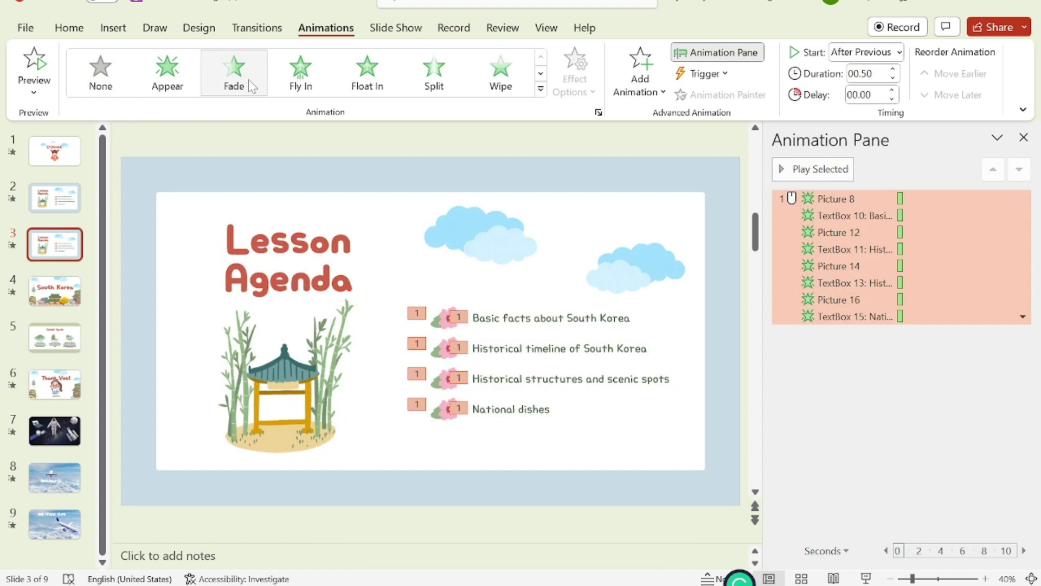
pyautogui.click(27, 62)
pyautogui.click(887, 54)
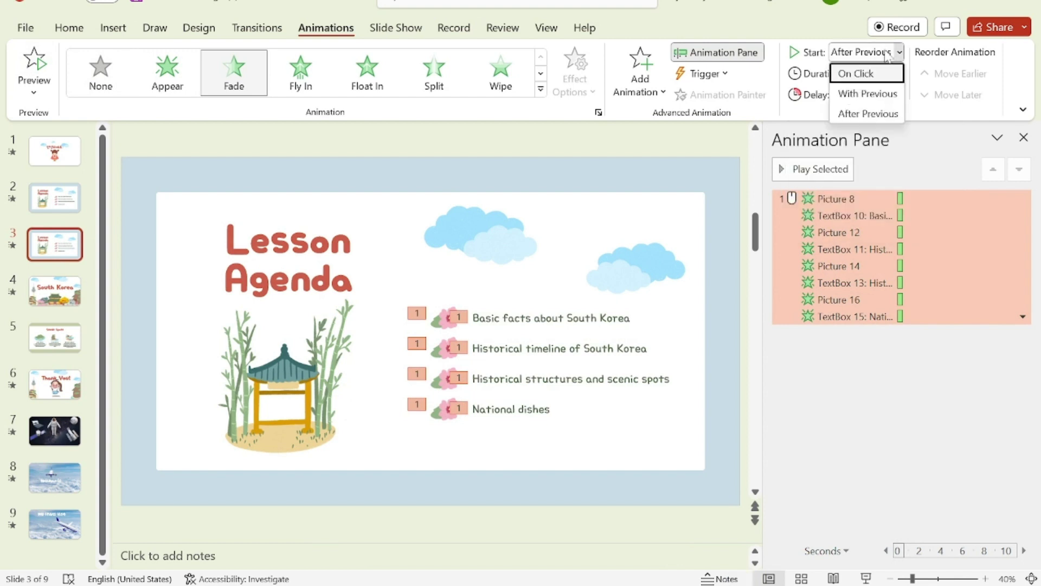
pyautogui.click(888, 115)
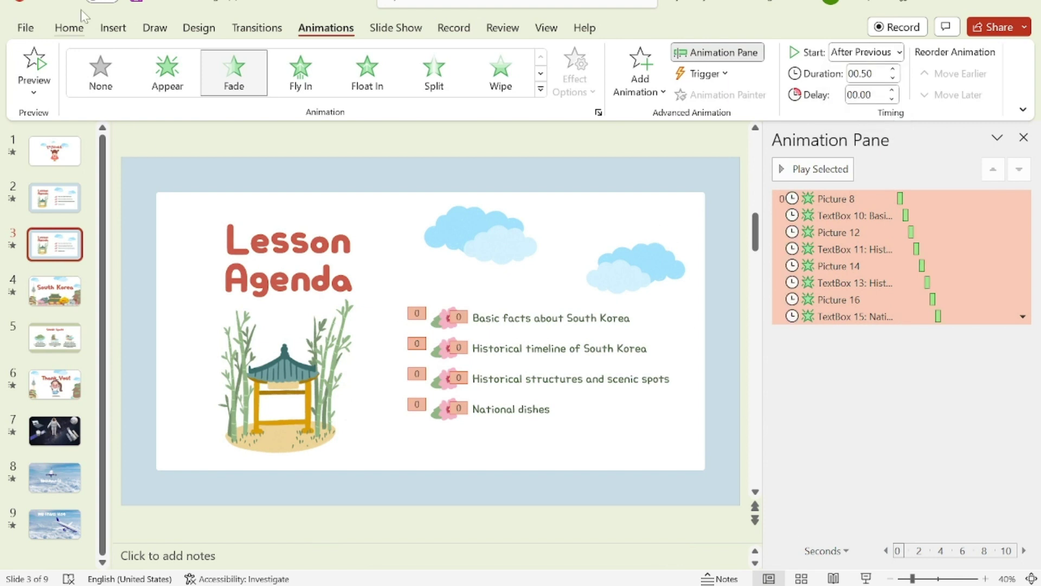
pyautogui.click(37, 63)
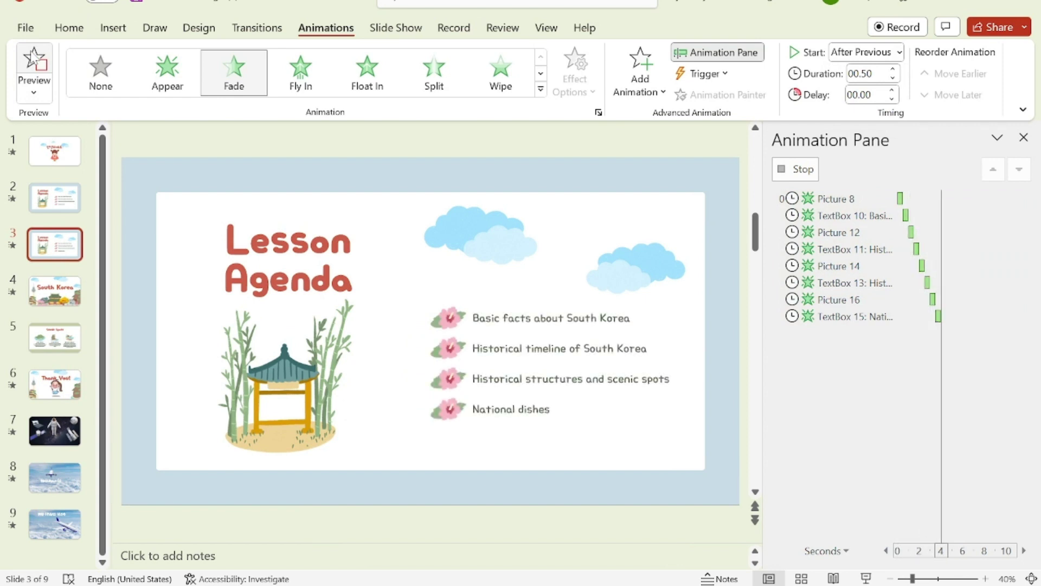
# Set the Basic facts through National dishes animations to start On Click, then play from this slide.
pyautogui.click(854, 340)
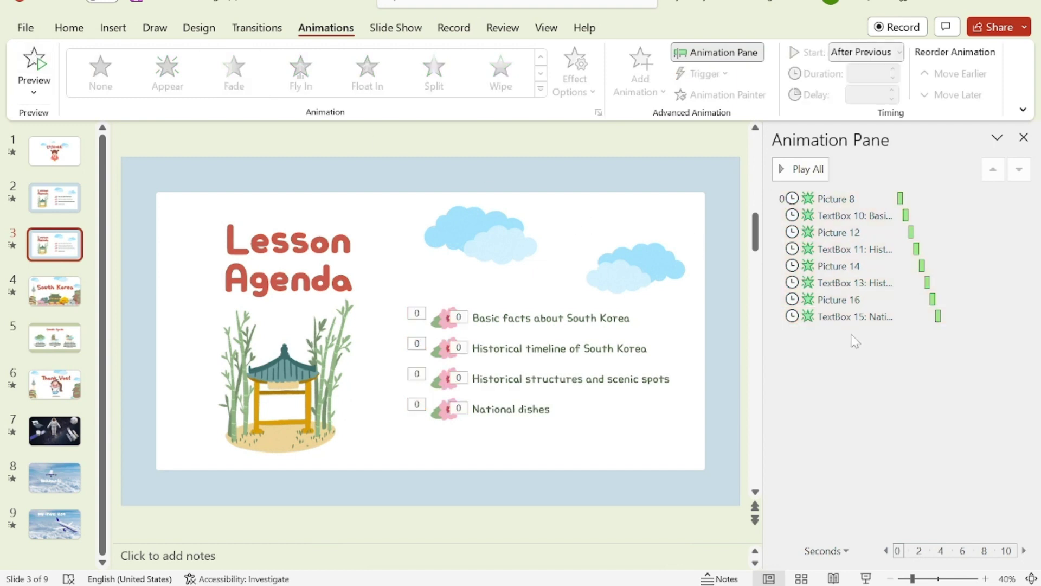
pyautogui.click(802, 217)
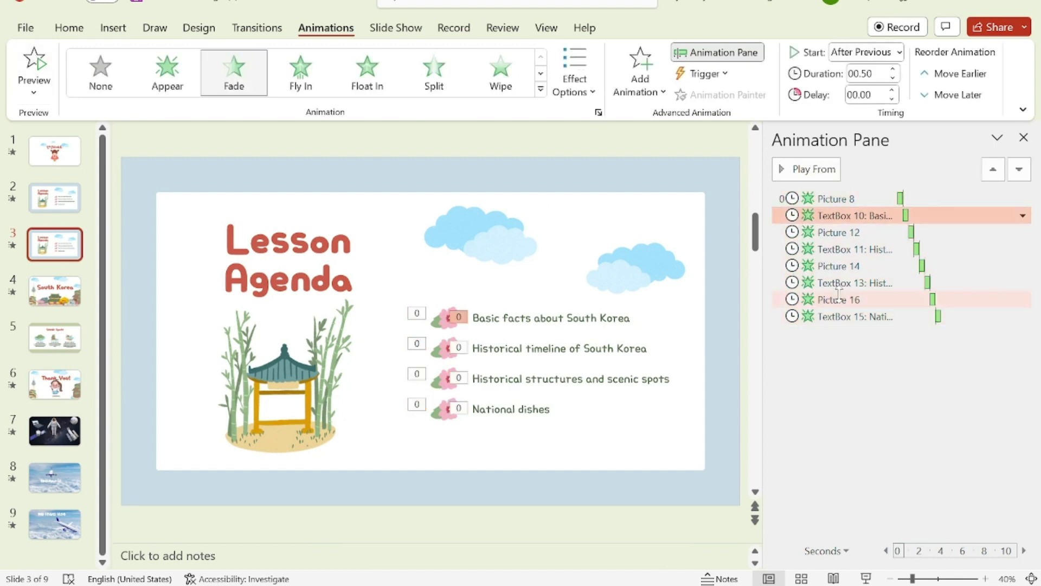
pyautogui.keyDown('shift'); pyautogui.click(840, 316); pyautogui.keyUp('shift')
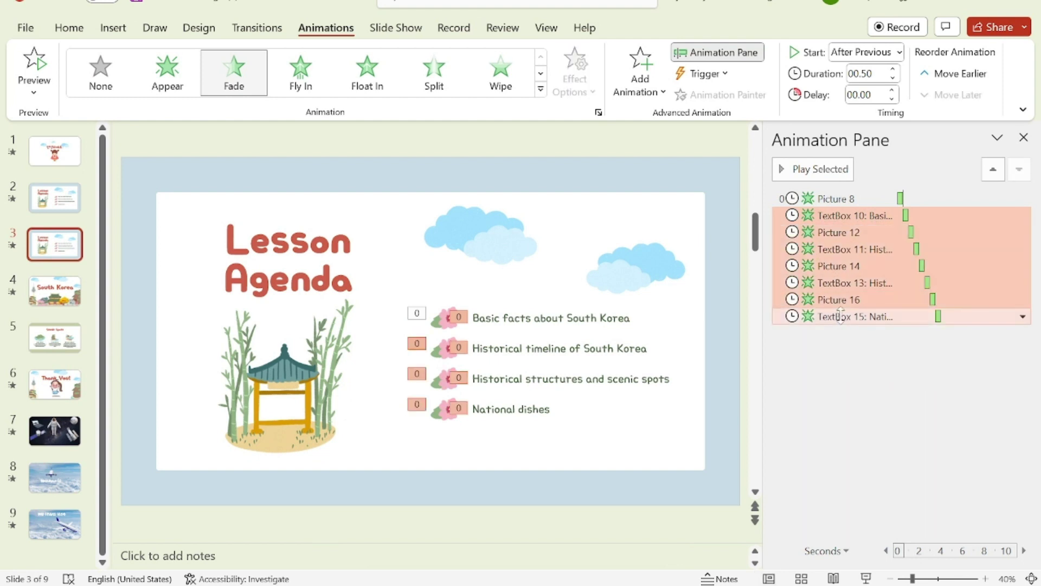
pyautogui.click(883, 52)
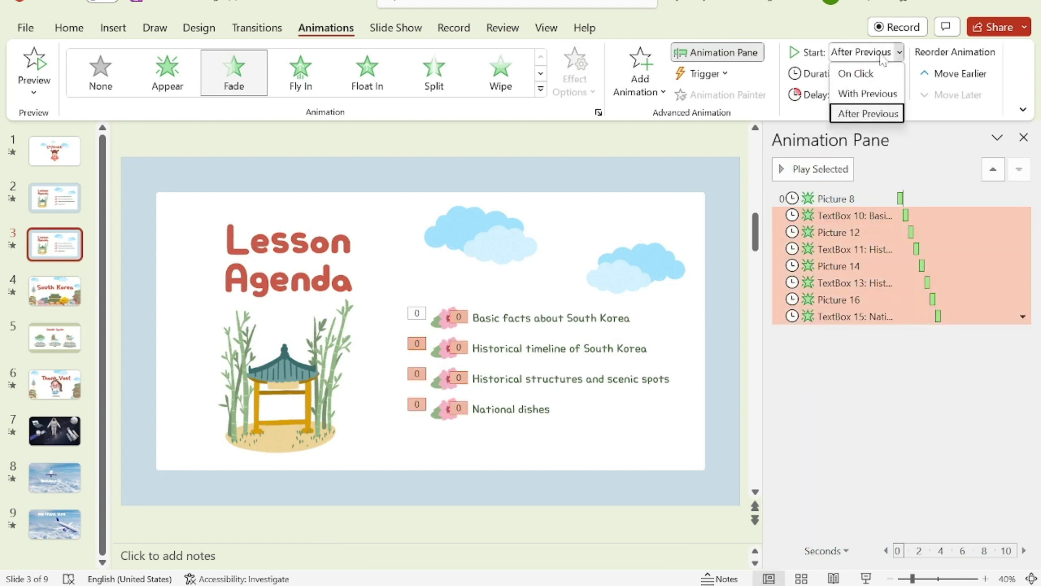
pyautogui.click(882, 73)
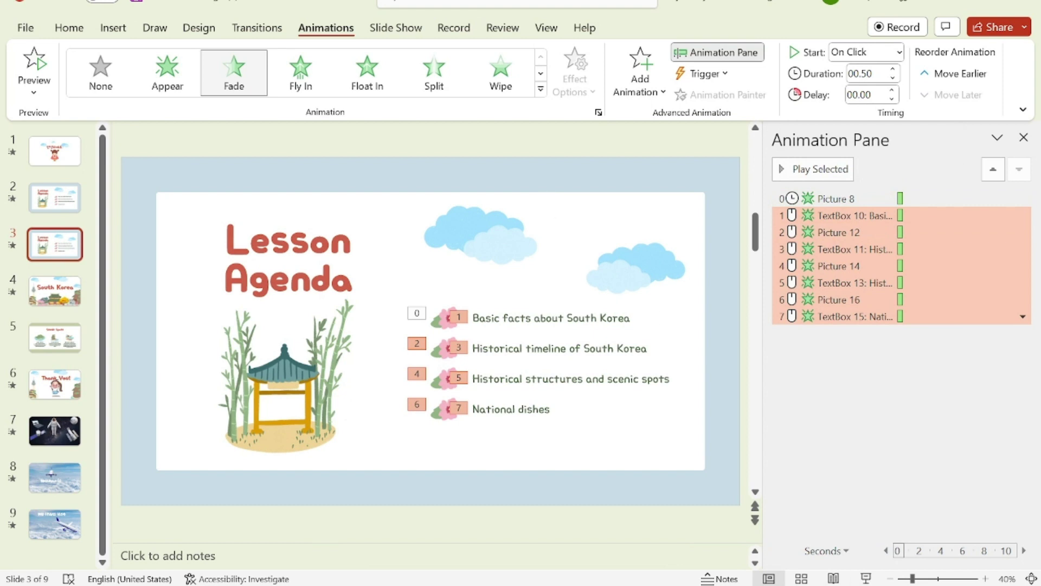
pyautogui.click(866, 578)
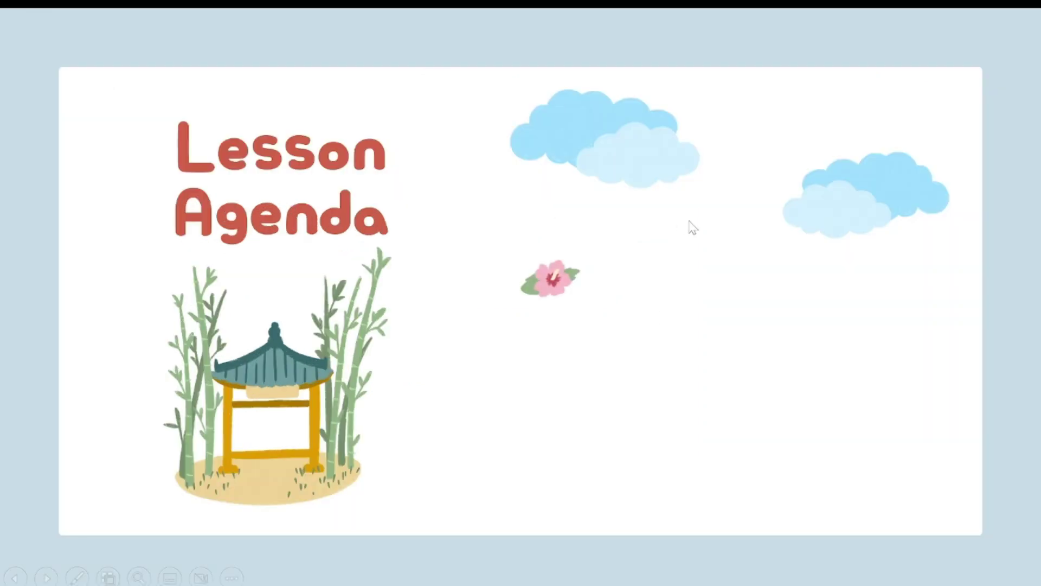
# Reveal the Basic facts line and the next flower in the show, then exit to editing.
pyautogui.click(629, 284)
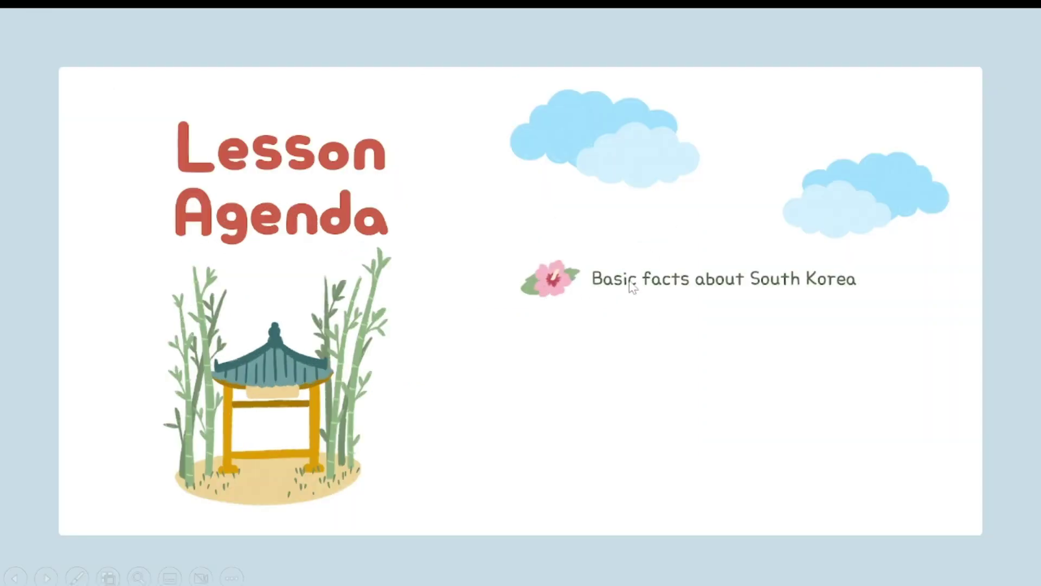
pyautogui.click(632, 286)
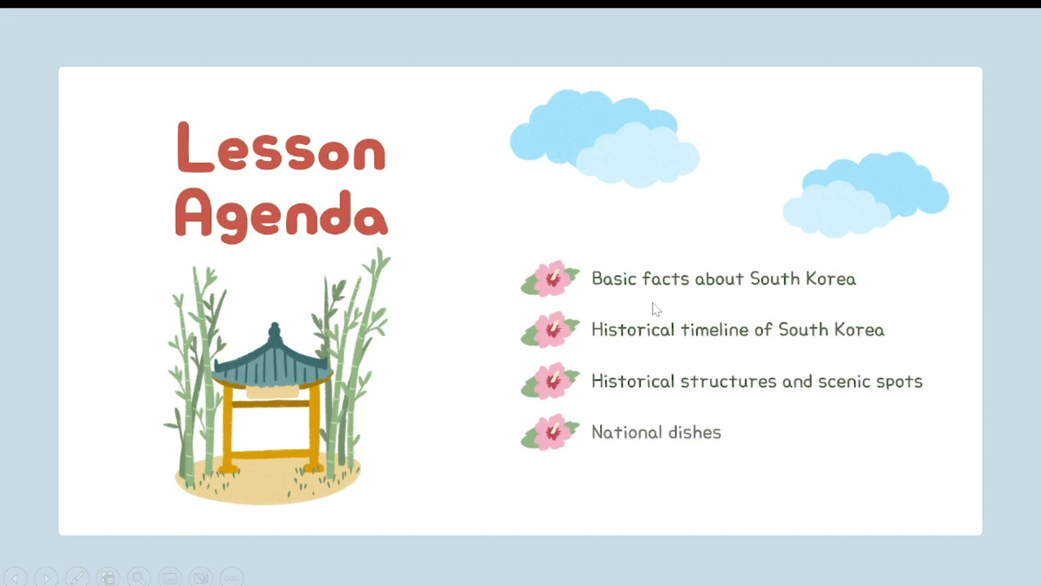
pyautogui.press('Escape')
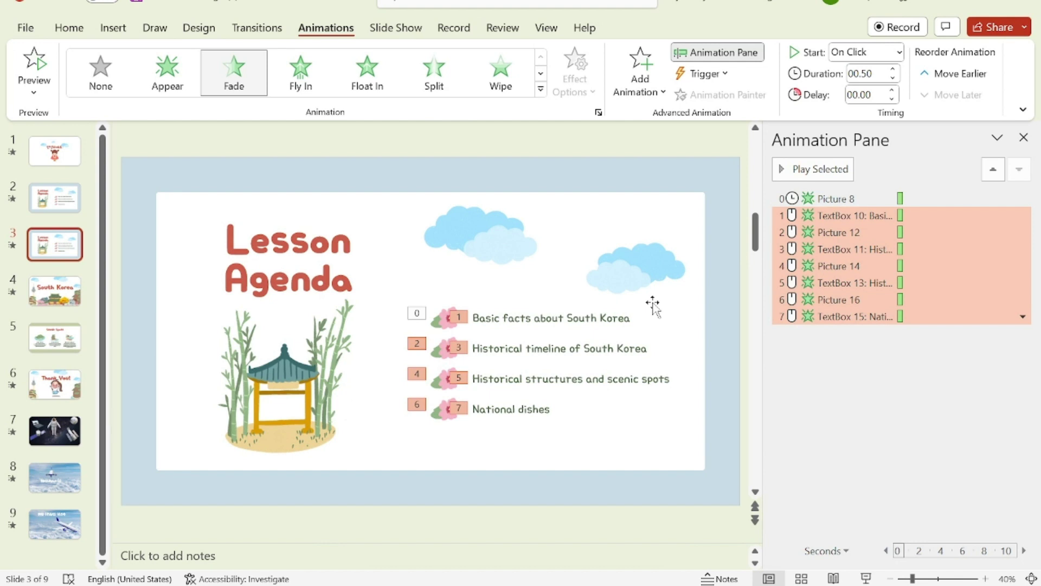
# Set the first flower's fade to With Previous, then present slide 4, South Korea, full-screen.
pyautogui.click(417, 313)
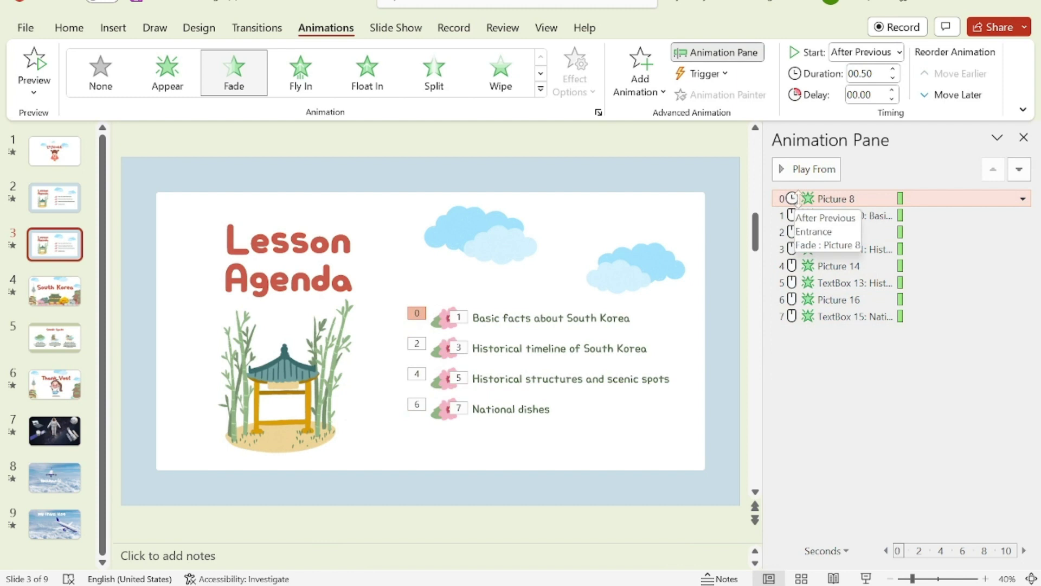
pyautogui.click(881, 52)
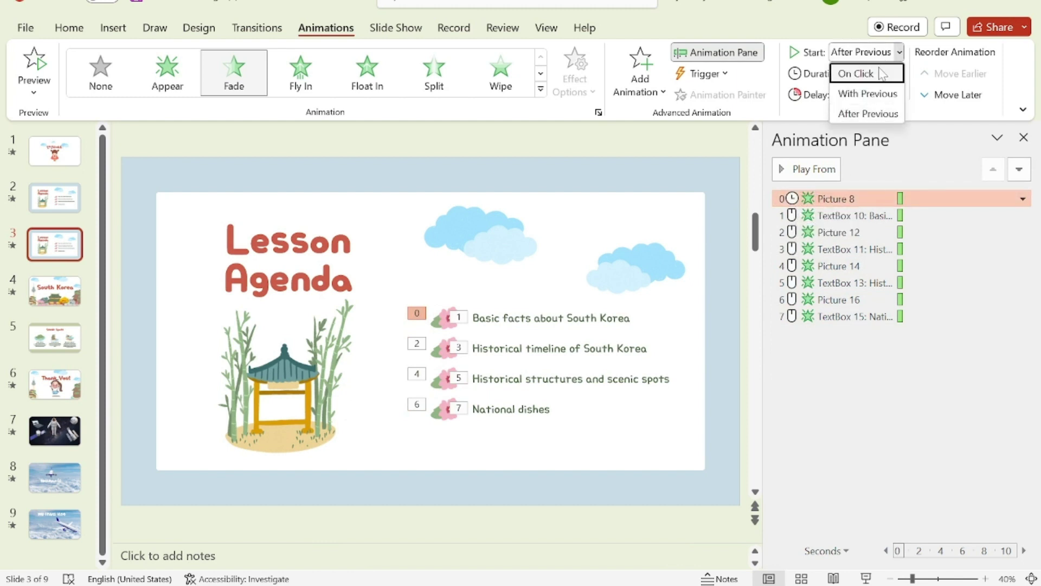
pyautogui.click(868, 93)
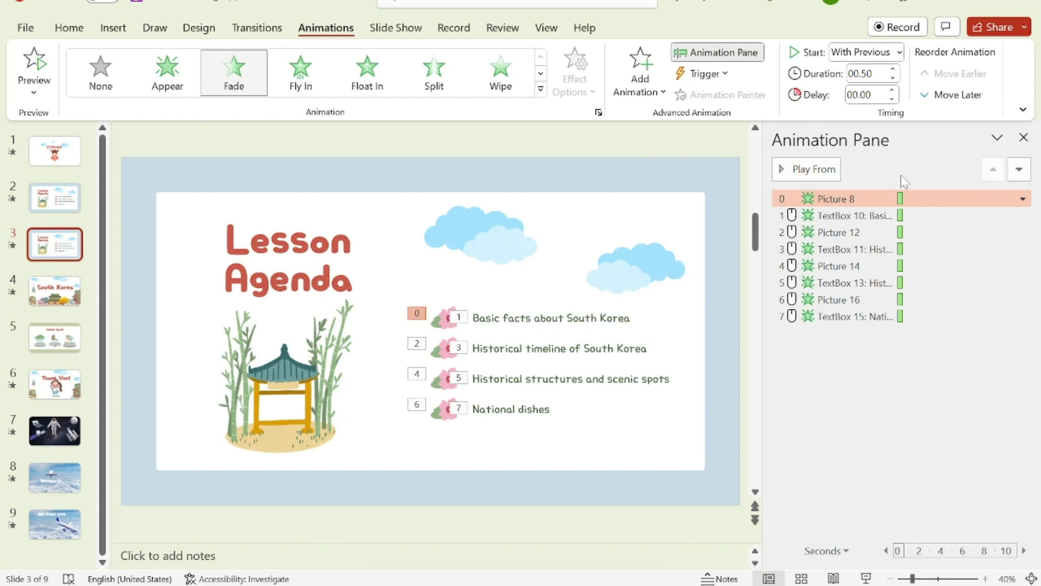
pyautogui.click(61, 291)
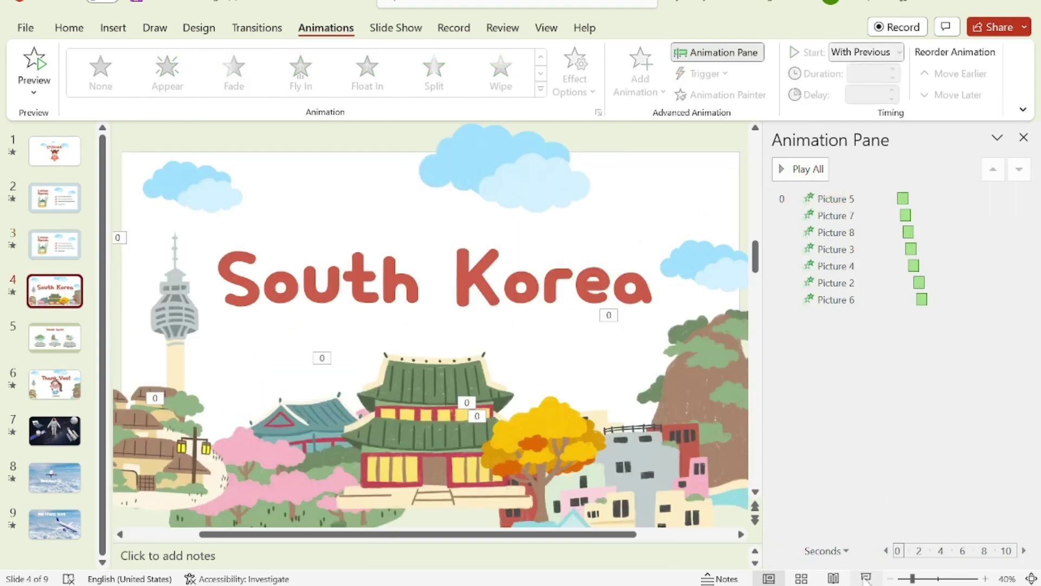
pyautogui.click(866, 578)
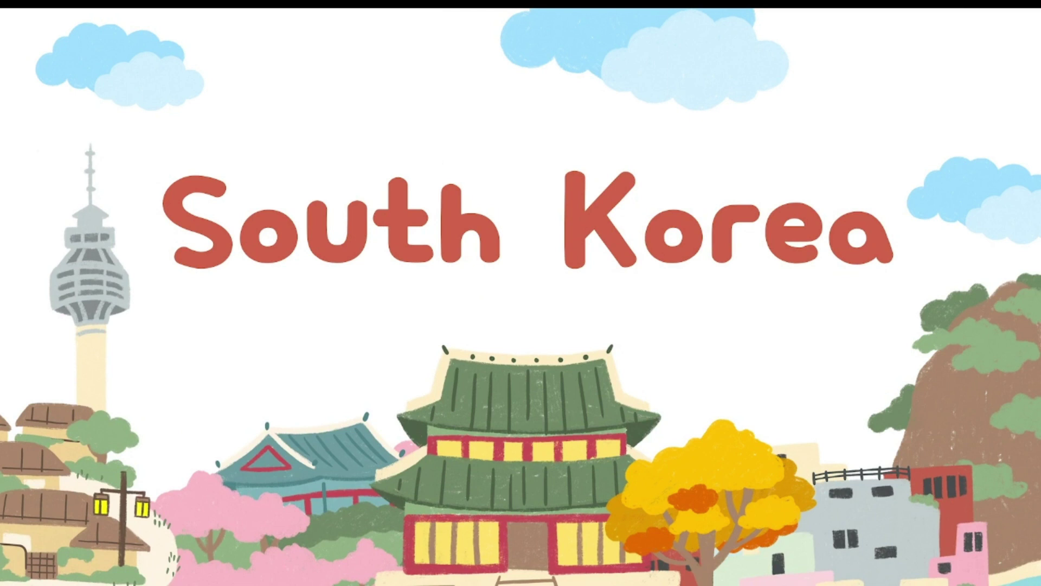
# Duplicate the South Korea slide and give the copy's seven scenery pictures a Fly In entrance.
pyautogui.press('Escape')
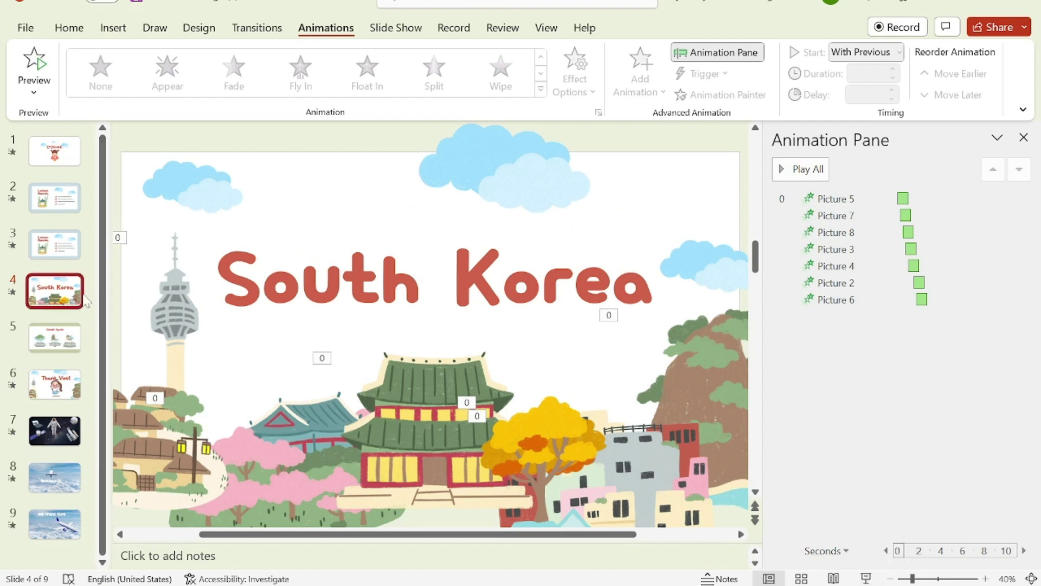
pyautogui.hotkey('ctrl', 'd')
pyautogui.click(461, 400)
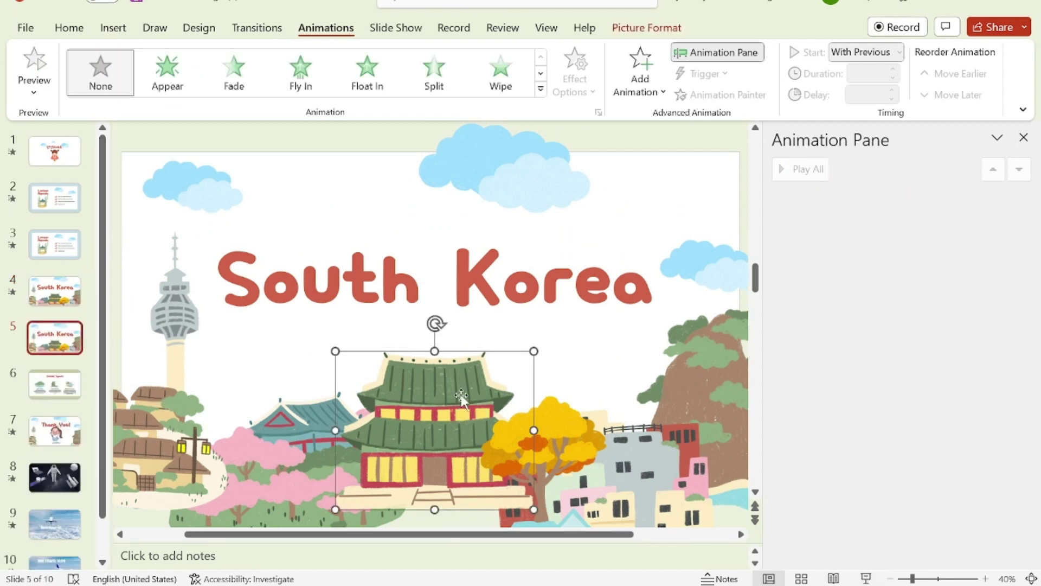
pyautogui.keyDown('shift'); pyautogui.click(326, 432); pyautogui.keyUp('shift')
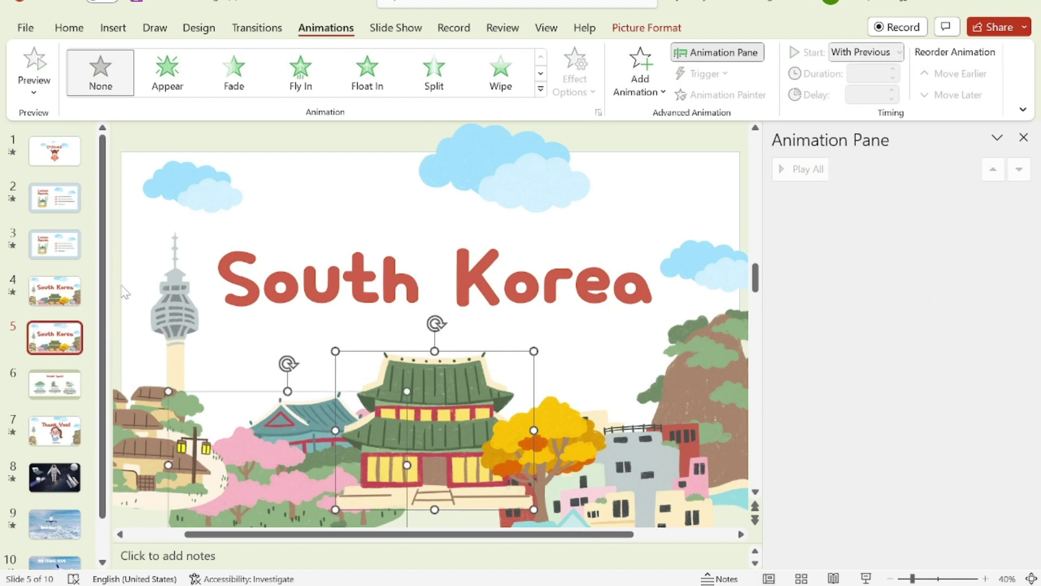
pyautogui.moveTo(122, 290); pyautogui.dragTo(703, 496)
pyautogui.keyDown('shift'); pyautogui.click(702, 496); pyautogui.keyUp('shift')
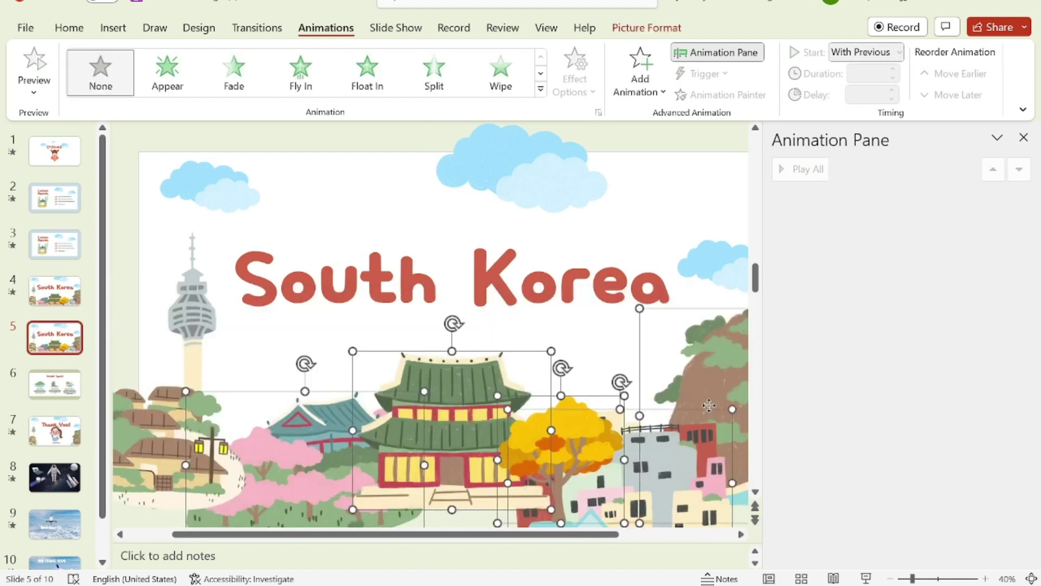
pyautogui.keyDown('shift'); pyautogui.click(187, 345); pyautogui.keyUp('shift')
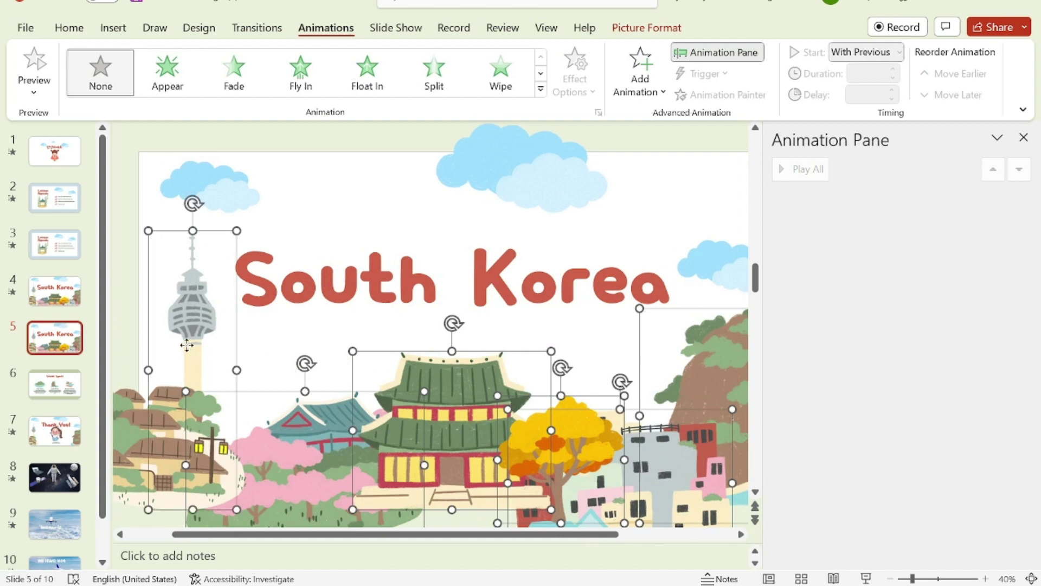
pyautogui.keyDown('shift'); pyautogui.click(133, 408); pyautogui.keyUp('shift')
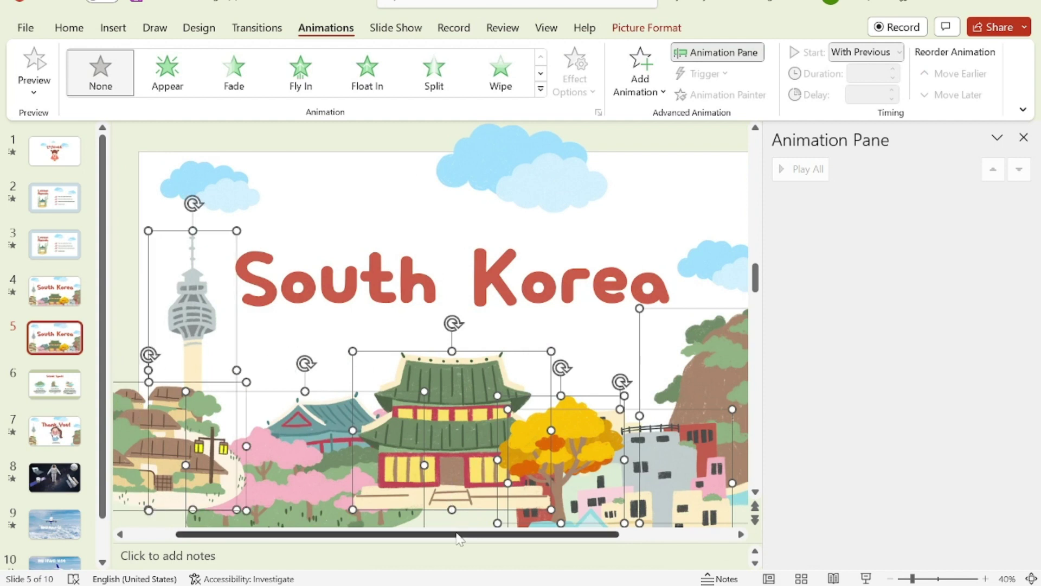
pyautogui.moveTo(456, 534); pyautogui.dragTo(459, 534)
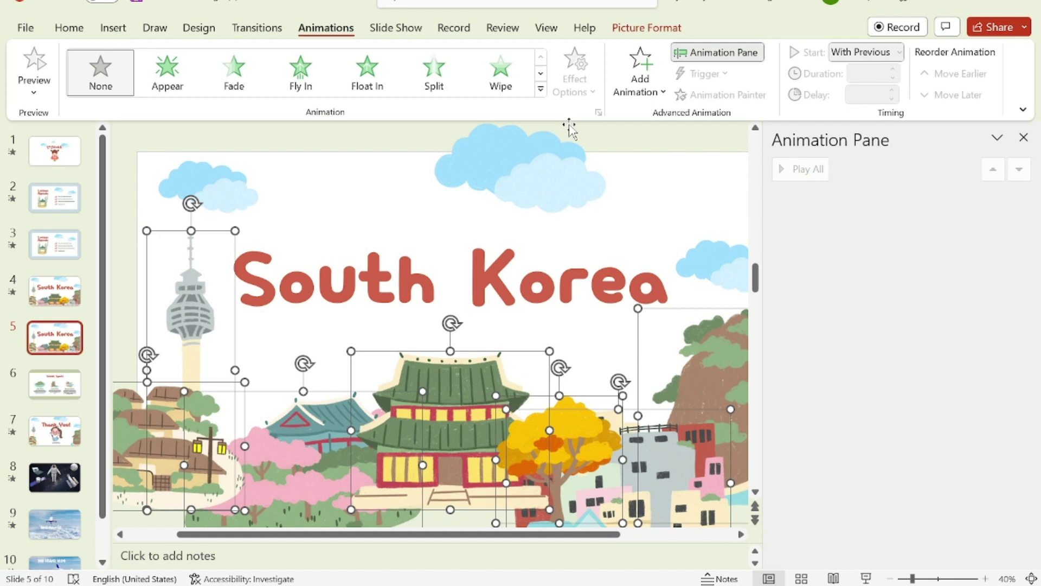
pyautogui.click(300, 76)
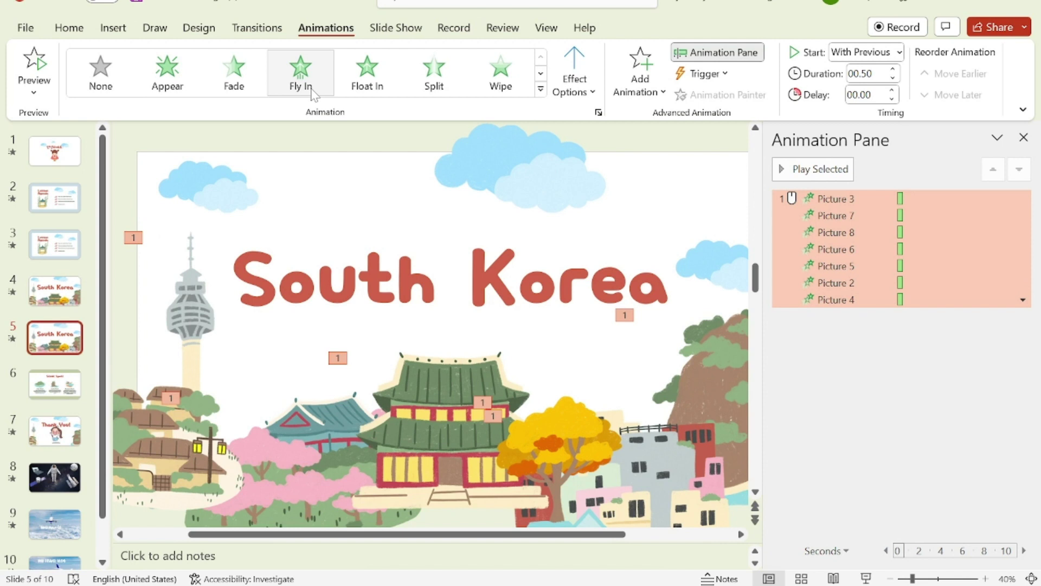
# Apply Fly In to the pictures with Start set to After Previous, and preview.
pyautogui.click(312, 93)
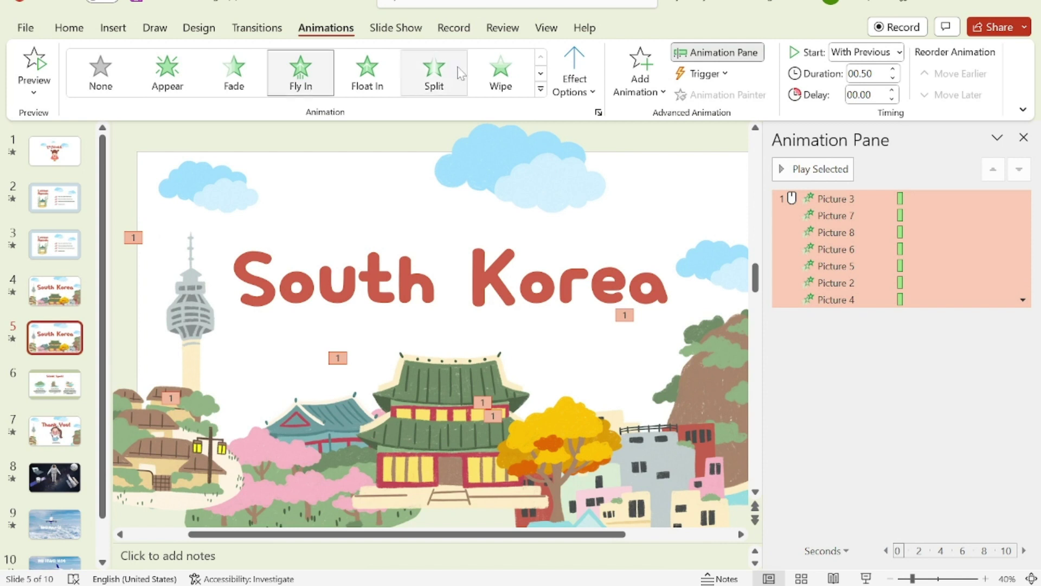
pyautogui.click(846, 53)
pyautogui.click(867, 113)
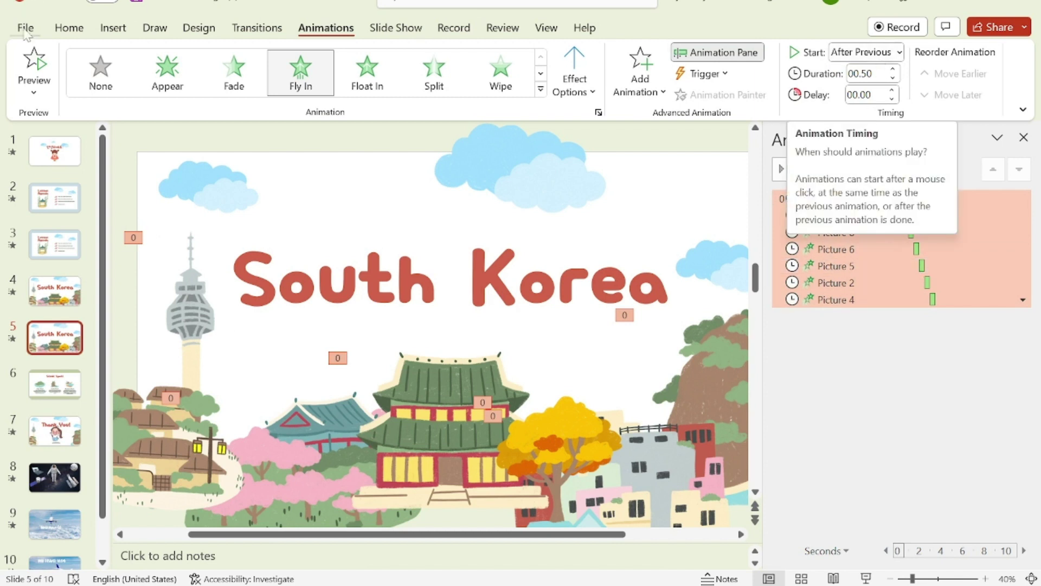
pyautogui.click(29, 62)
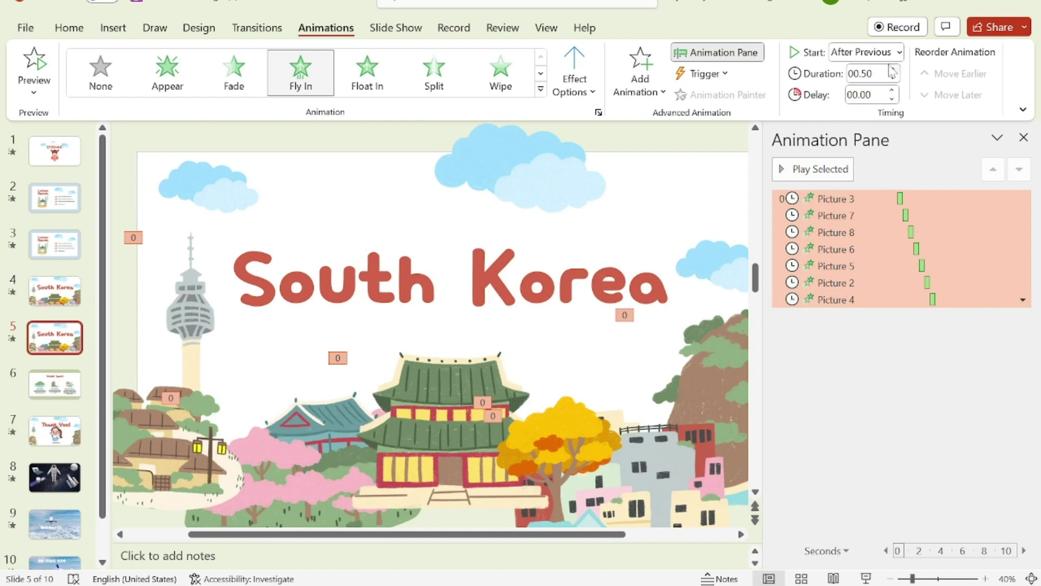
# Make all seven fly-ins start With Previous, last 1.25 seconds, and wait a quarter-second delay.
pyautogui.click(898, 53)
pyautogui.click(889, 93)
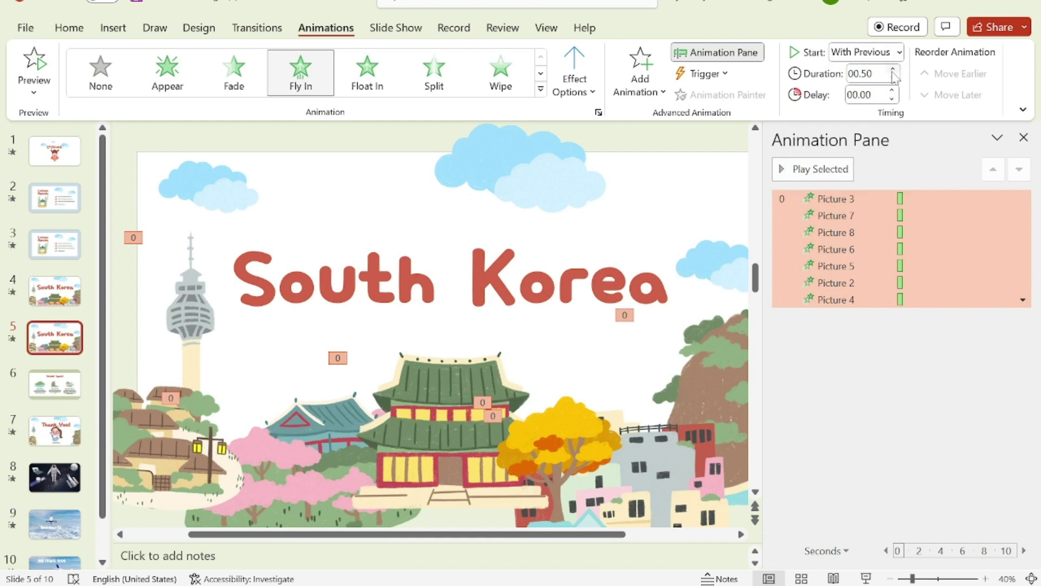
pyautogui.click(892, 69)
pyautogui.click(892, 70)
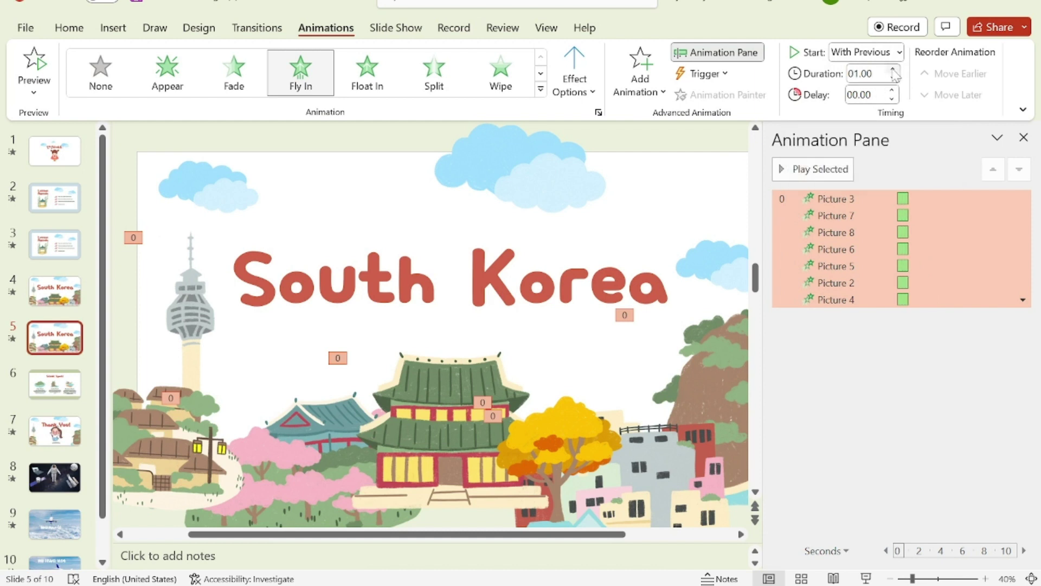
pyautogui.click(892, 69)
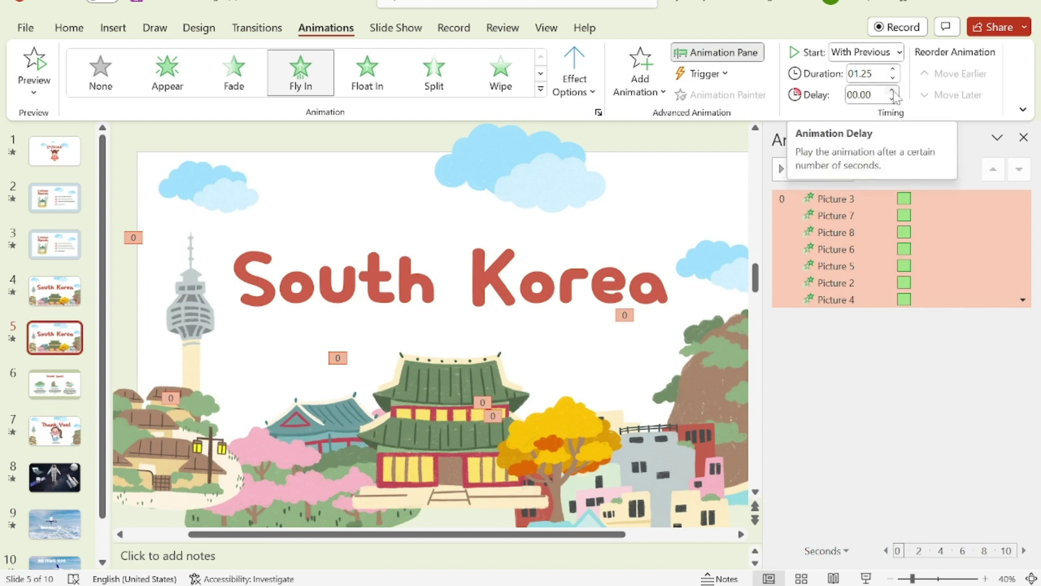
pyautogui.click(893, 91)
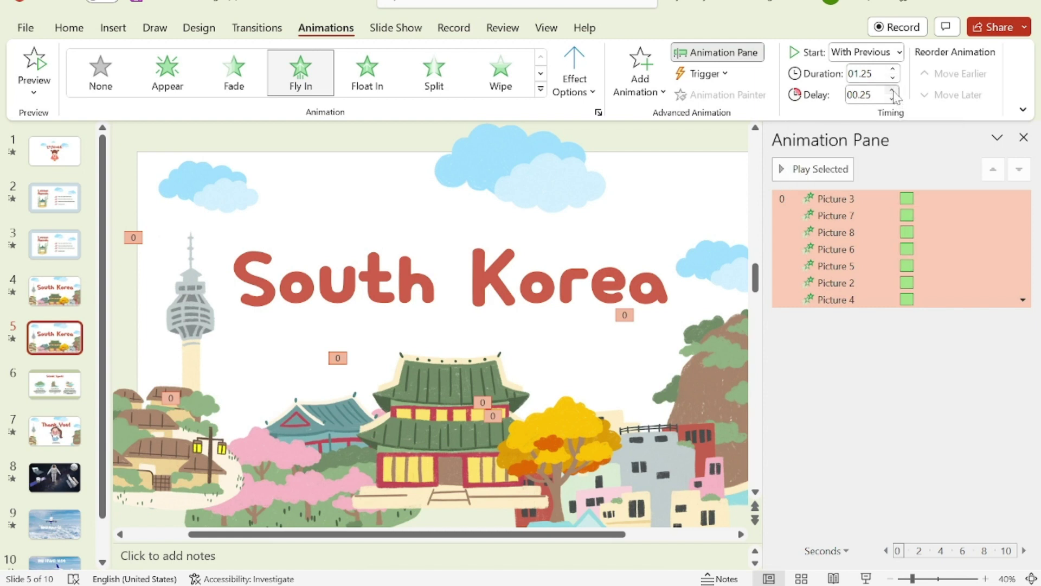
pyautogui.click(885, 215)
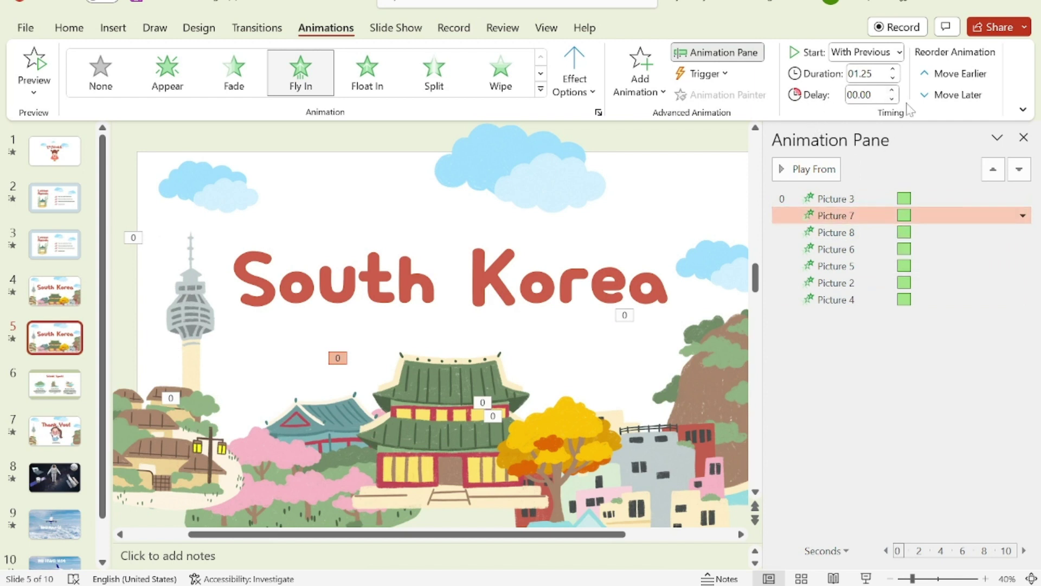
# Increase the start delays of Pictures 7, 8 and 6 in turn.
pyautogui.click(892, 90)
pyautogui.click(892, 90)
pyautogui.press('Down')
pyautogui.click(892, 90)
pyautogui.click(892, 90)
pyautogui.click(892, 90)
pyautogui.click(860, 250)
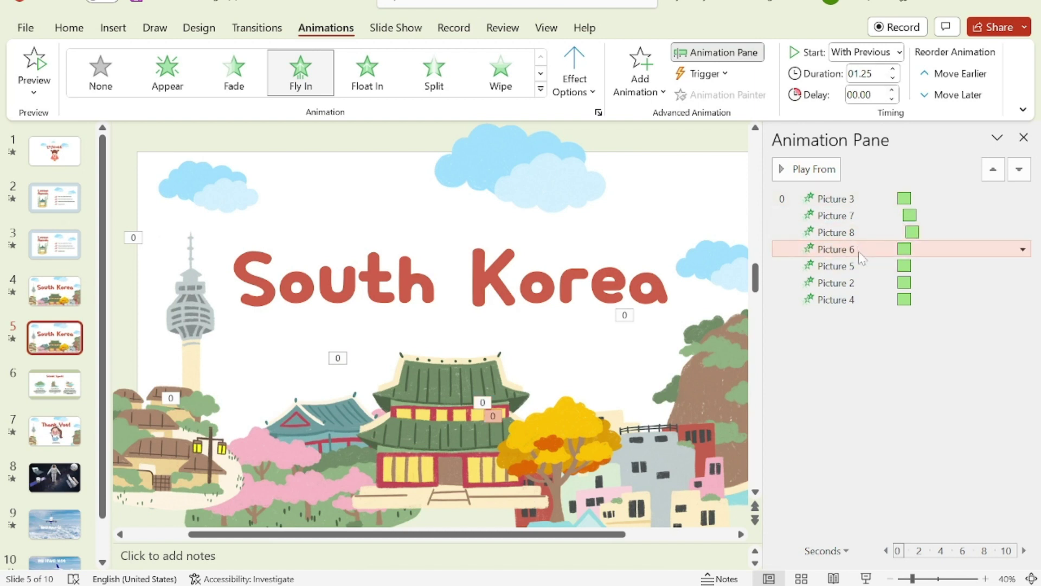
pyautogui.click(893, 90)
pyautogui.click(892, 90)
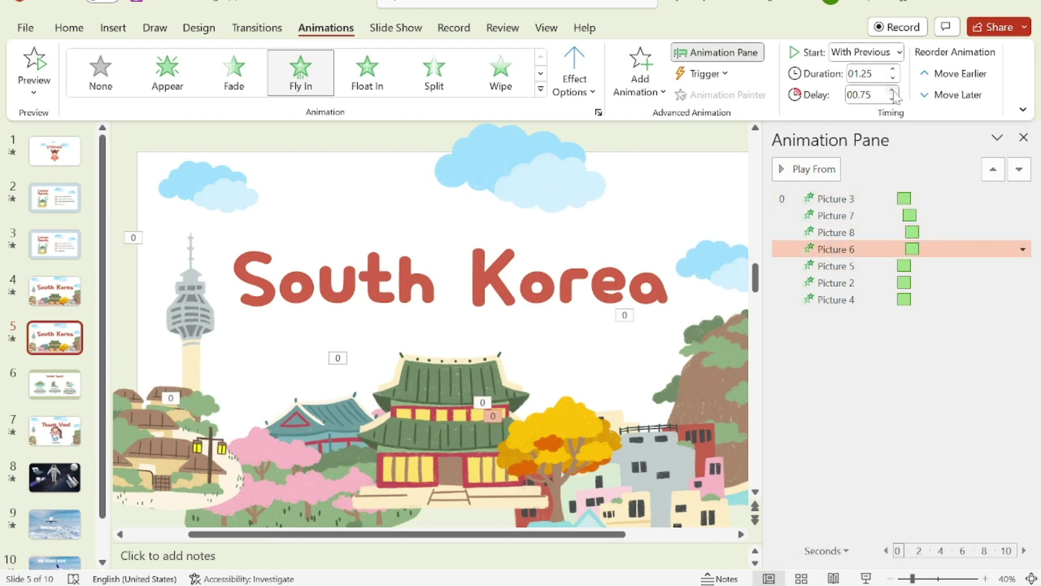
pyautogui.click(892, 90)
# Lengthen delays for Pictures 5, 2 and 4, ending Picture 4 at 2.50 seconds, then preview.
pyautogui.click(873, 266)
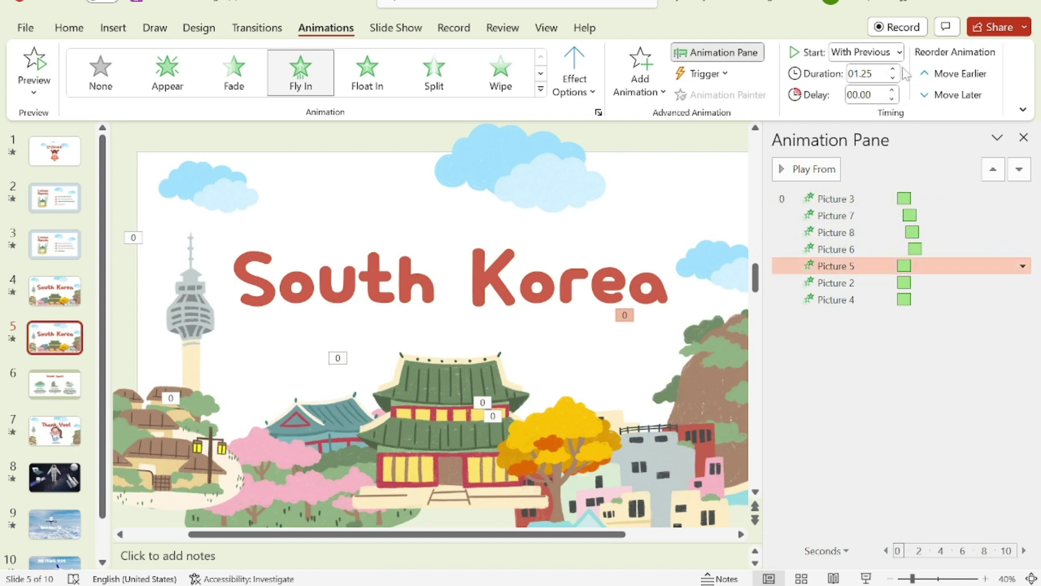
pyautogui.click(893, 90)
pyautogui.click(893, 90)
pyautogui.click(892, 90)
pyautogui.click(893, 90)
pyautogui.click(893, 90)
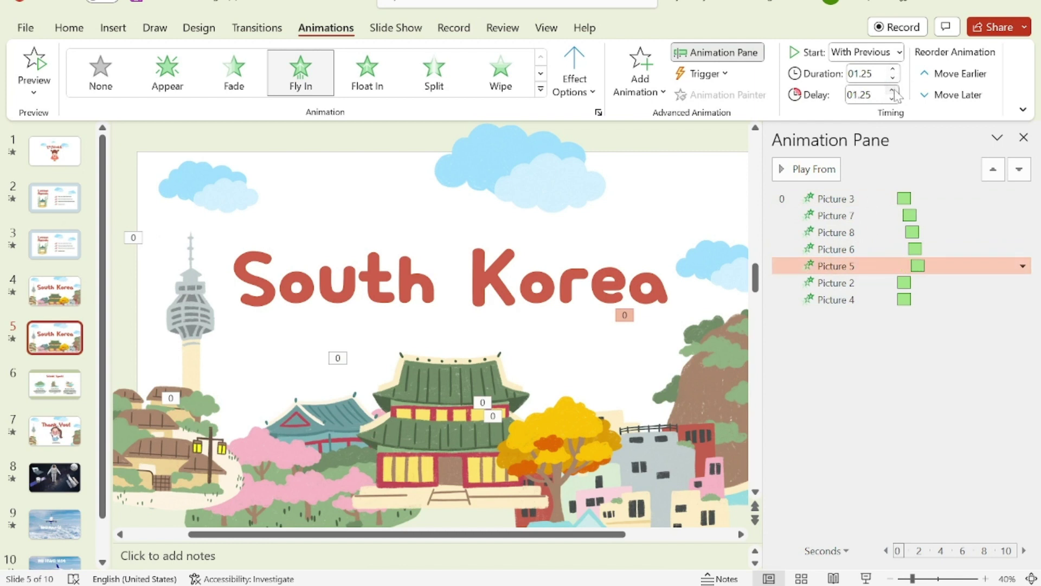
pyautogui.click(893, 90)
pyautogui.press('Down')
pyautogui.click(892, 90)
pyautogui.click(892, 90)
pyautogui.click(893, 90)
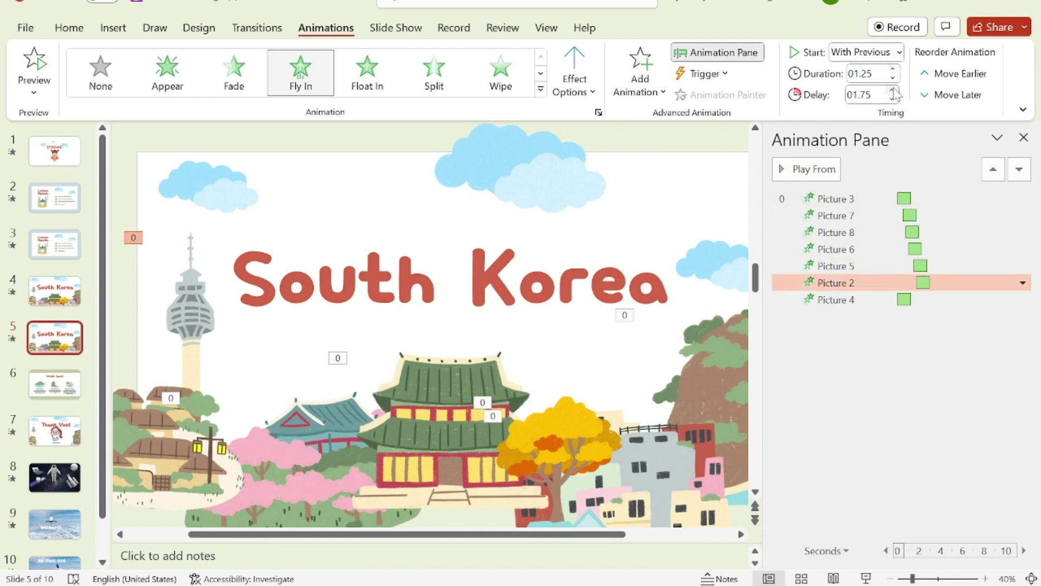
pyautogui.click(892, 90)
pyautogui.press('Down')
pyautogui.click(892, 90)
pyautogui.click(893, 90)
pyautogui.click(892, 90)
pyautogui.click(893, 90)
pyautogui.click(892, 90)
pyautogui.click(893, 90)
pyautogui.click(893, 90)
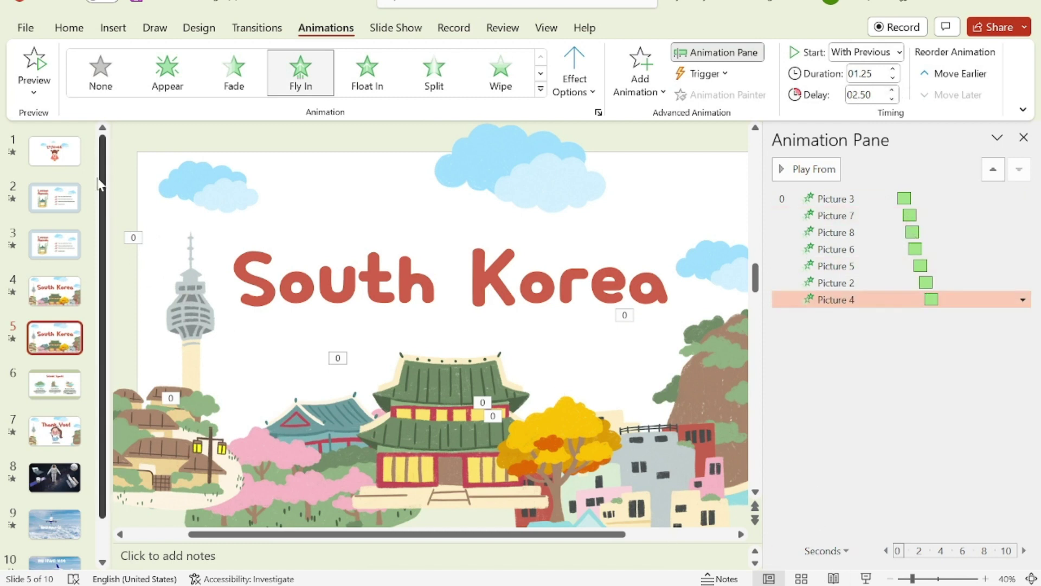
pyautogui.click(38, 65)
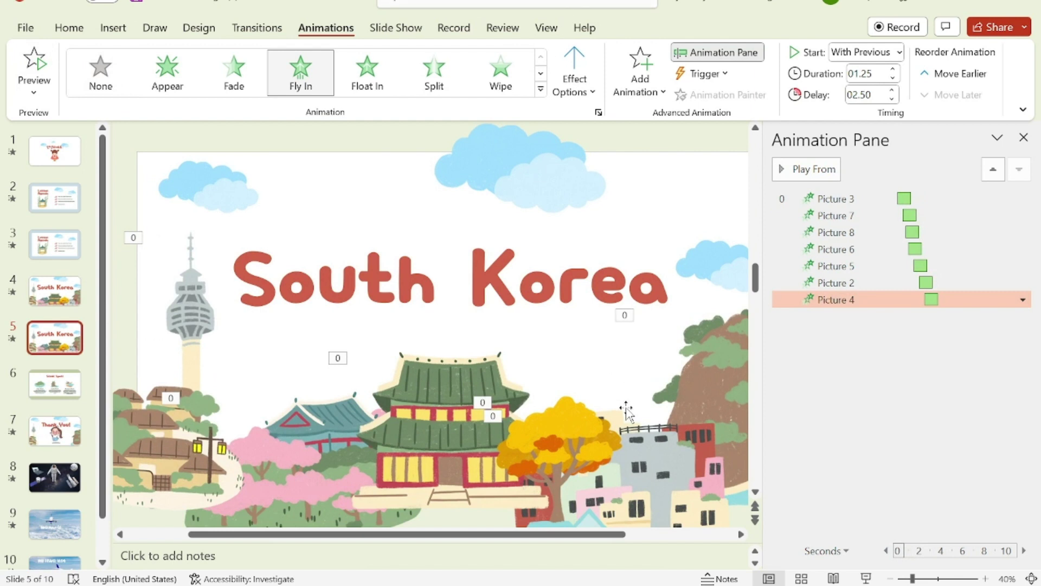
# Switch the Fly In direction of all seven South Korea pictures to From Top.
pyautogui.click(578, 84)
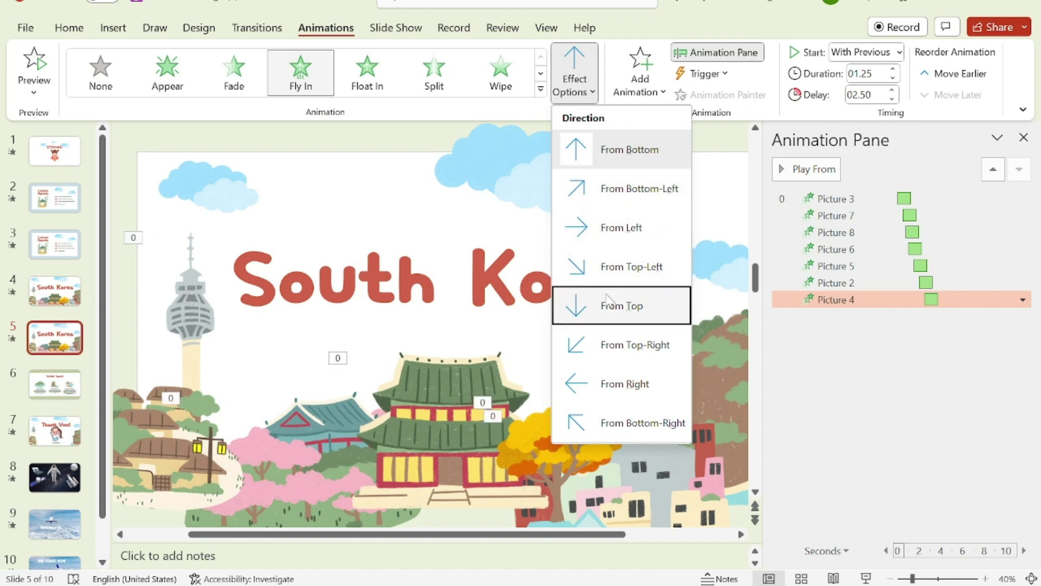
pyautogui.click(607, 304)
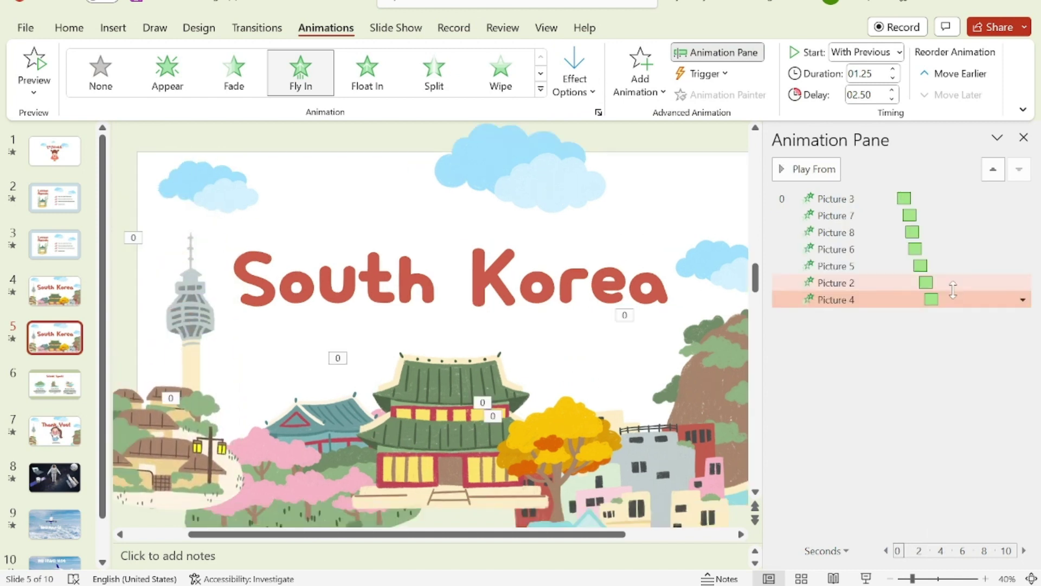
pyautogui.hotkey('ctrl', 'a')
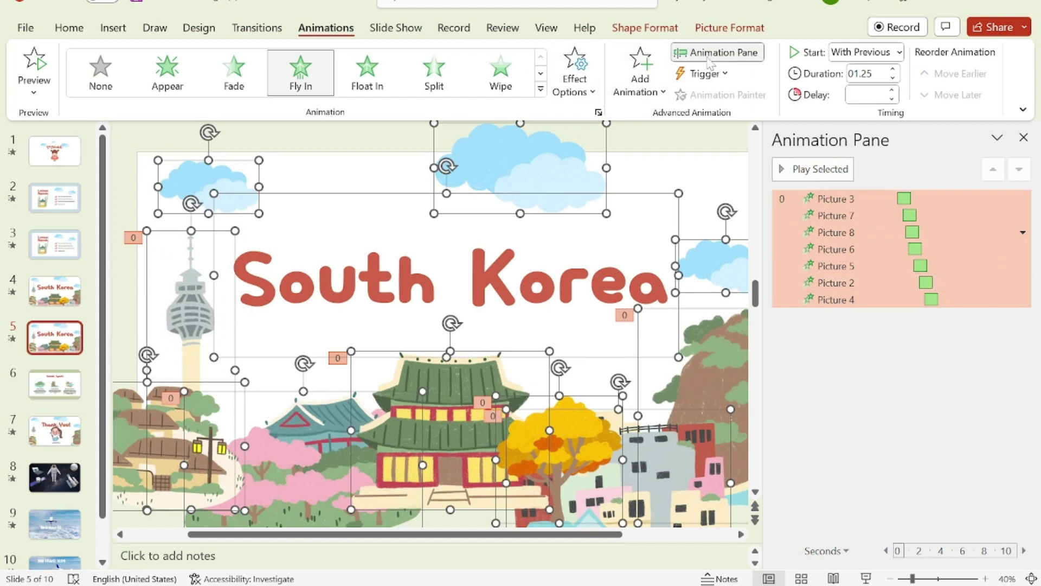
pyautogui.click(594, 93)
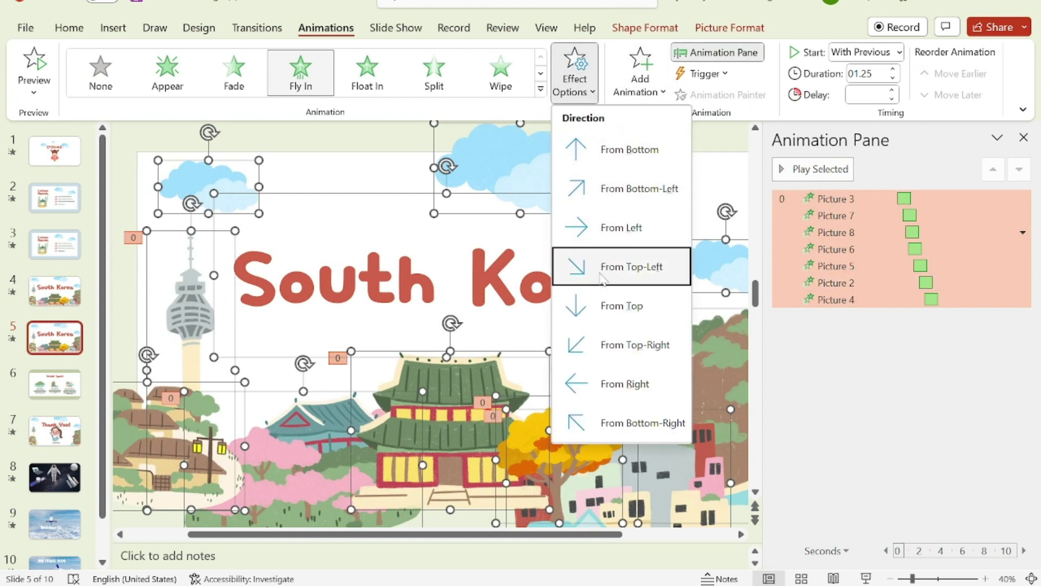
pyautogui.click(575, 305)
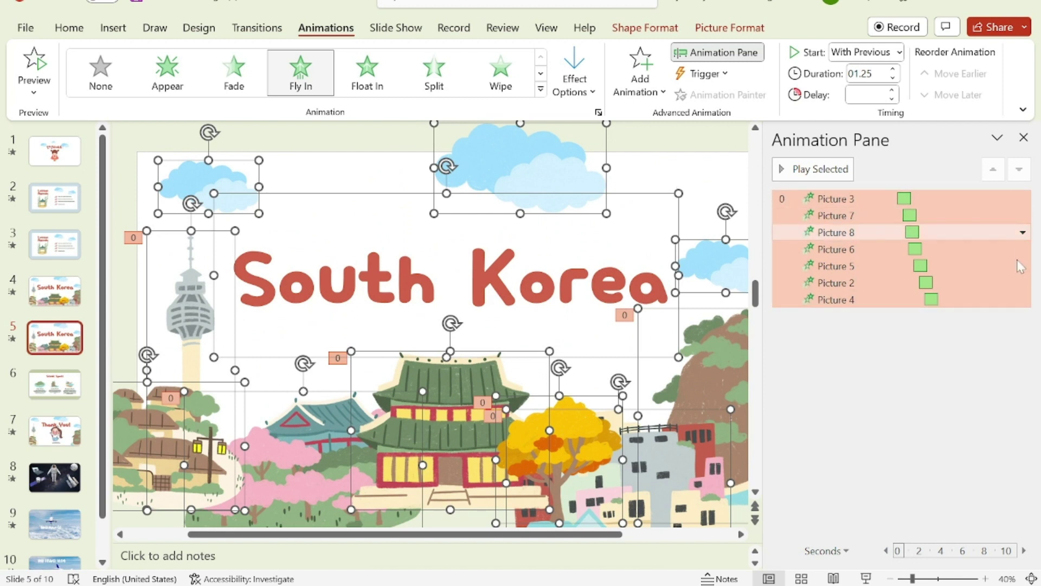
pyautogui.click(1022, 233)
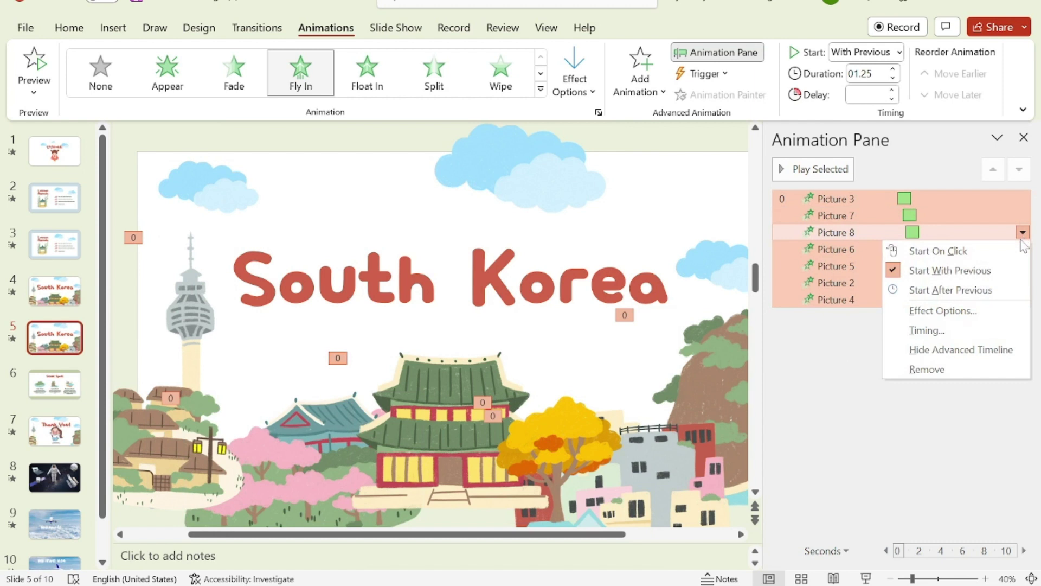
# Set the Fly In Effect Options to a bounce end of 1.05 seconds.
pyautogui.click(999, 313)
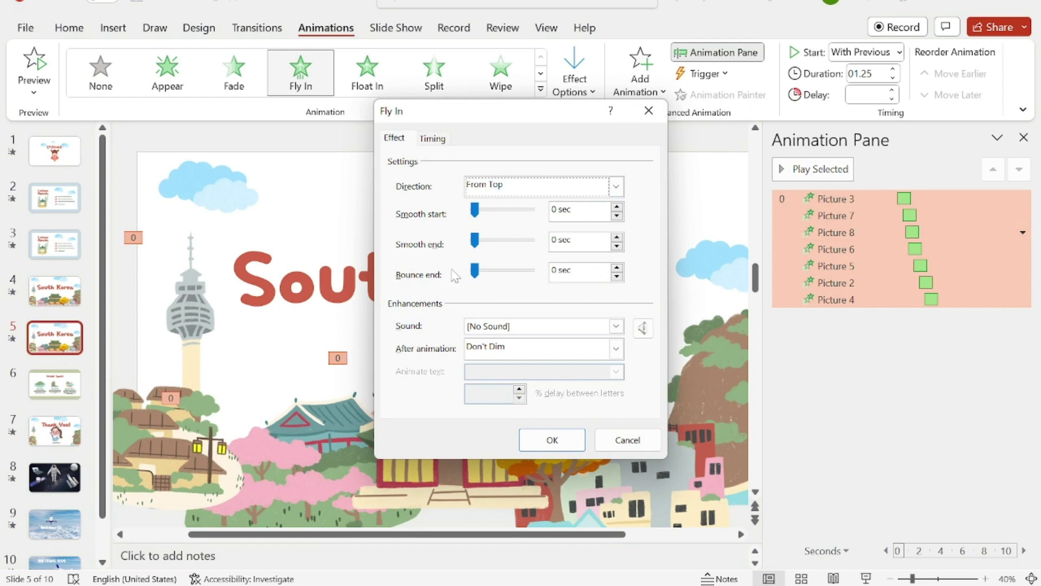
pyautogui.moveTo(475, 270); pyautogui.dragTo(513, 272)
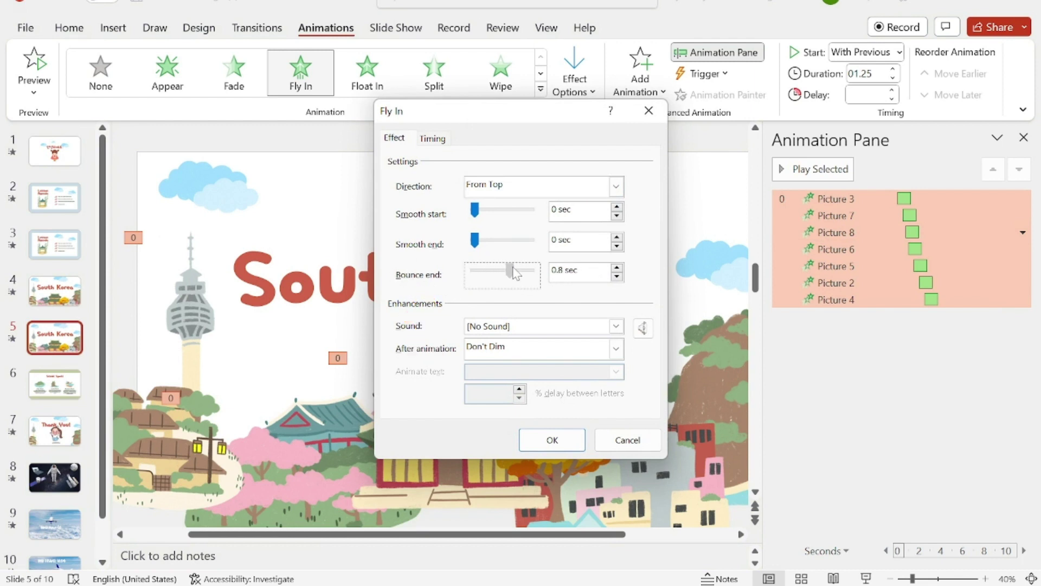
pyautogui.click(572, 444)
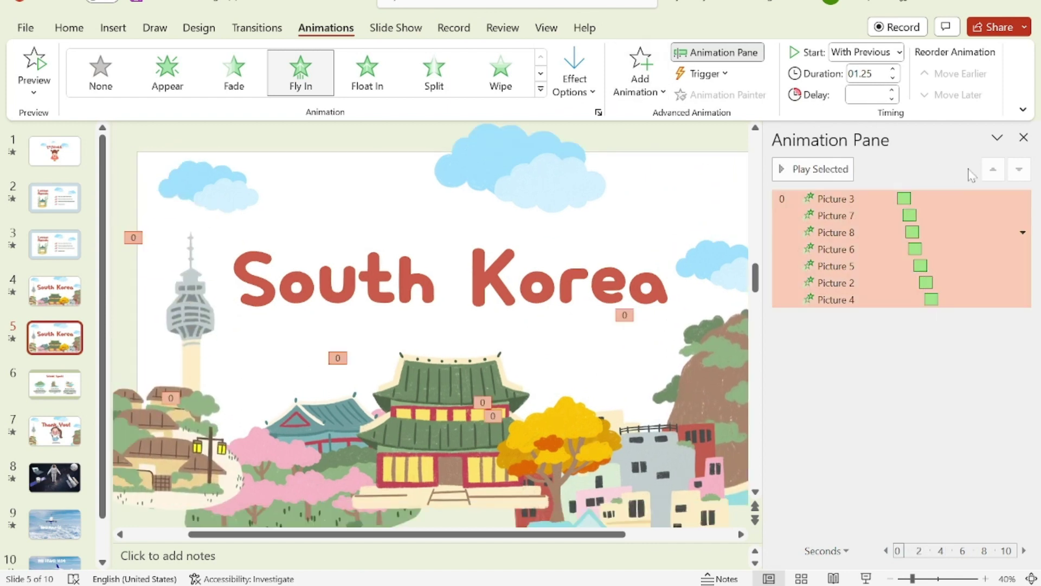
pyautogui.click(1021, 233)
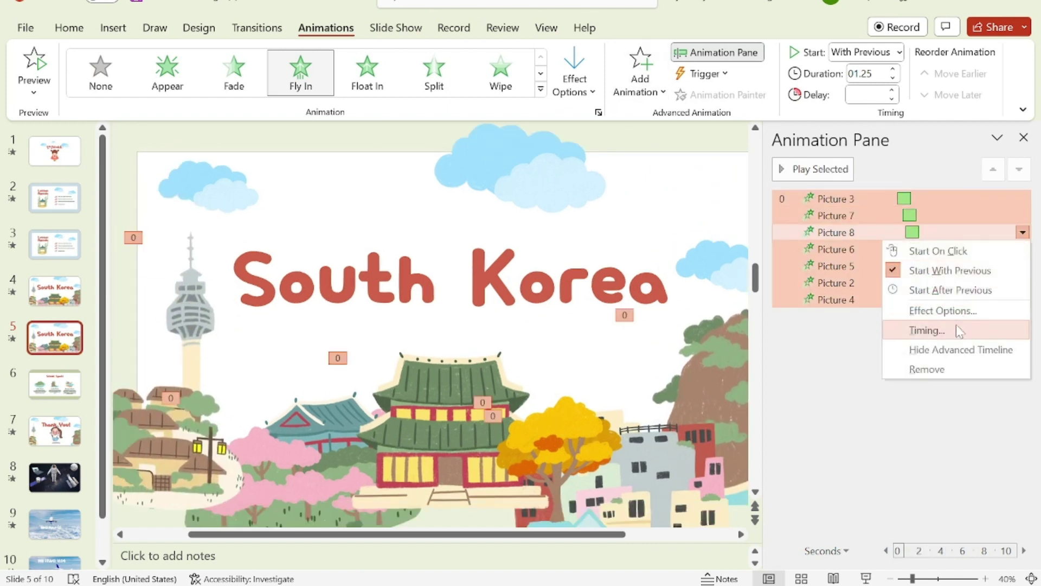
pyautogui.click(943, 310)
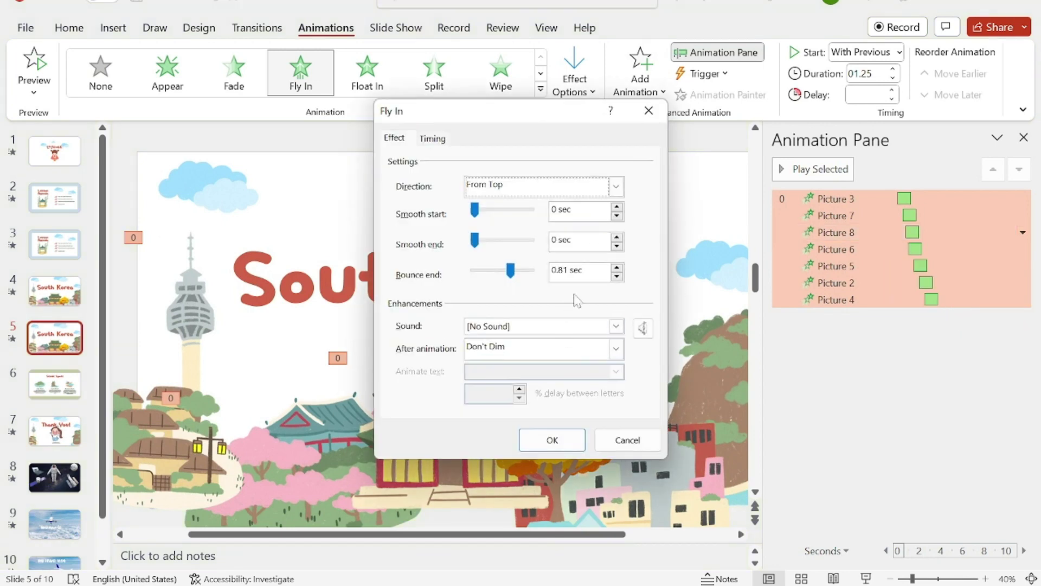
pyautogui.click(616, 266)
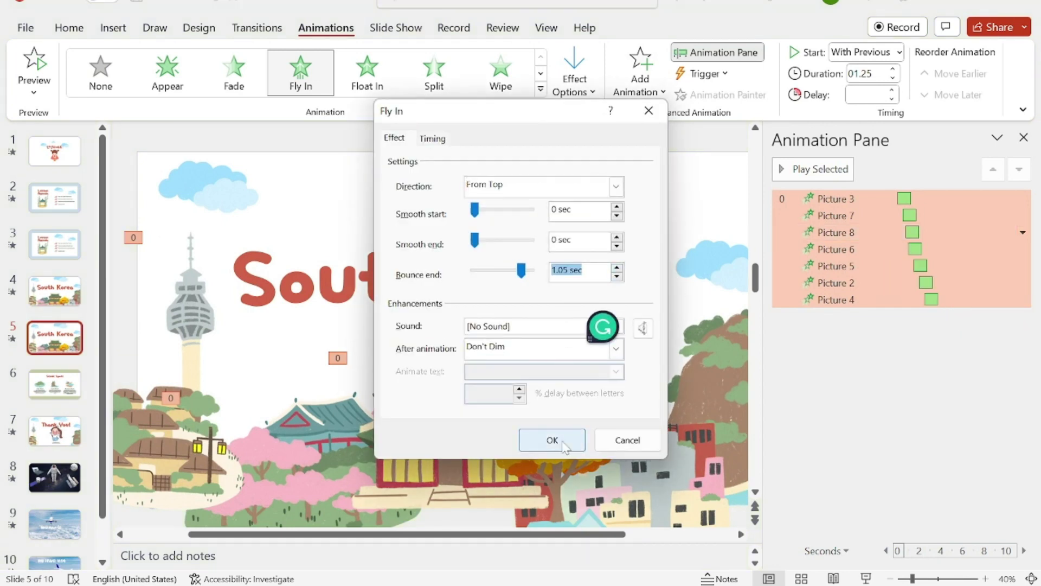
pyautogui.click(552, 440)
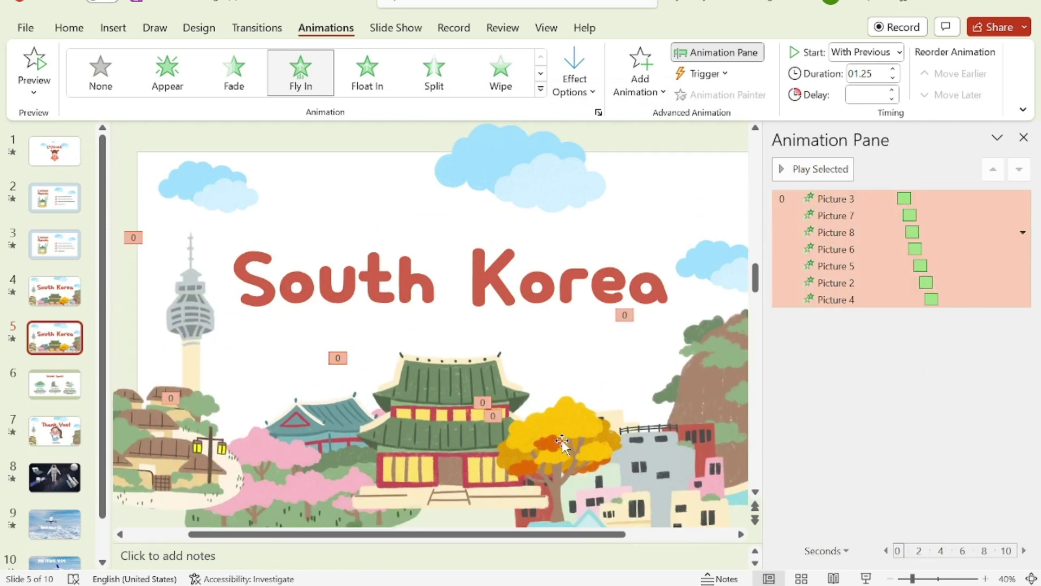
# Play slide 5 as a slide show, exit it, then open slide 6, Scenic Spots.
pyautogui.click(866, 579)
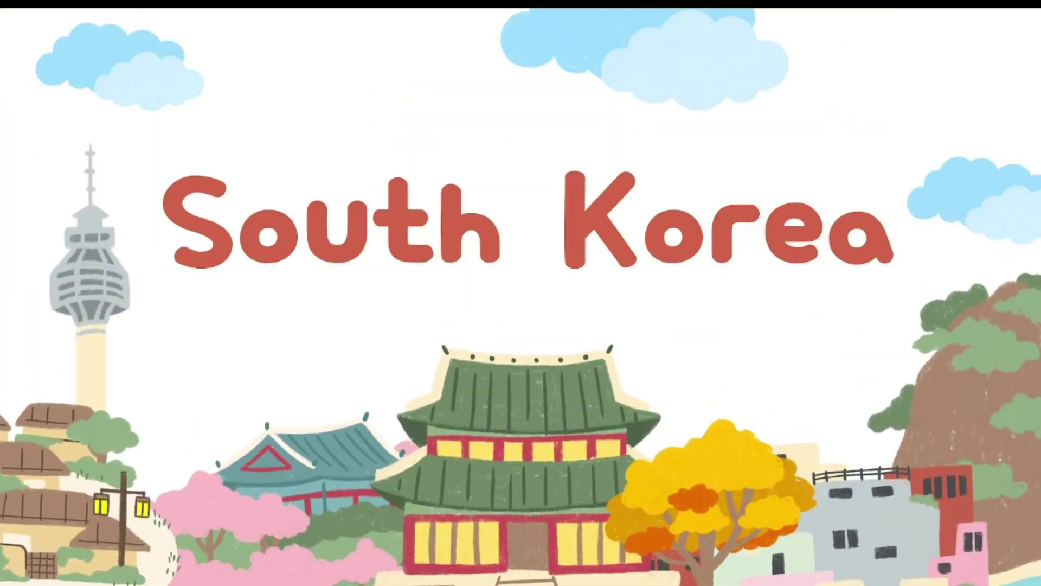
pyautogui.press('Escape')
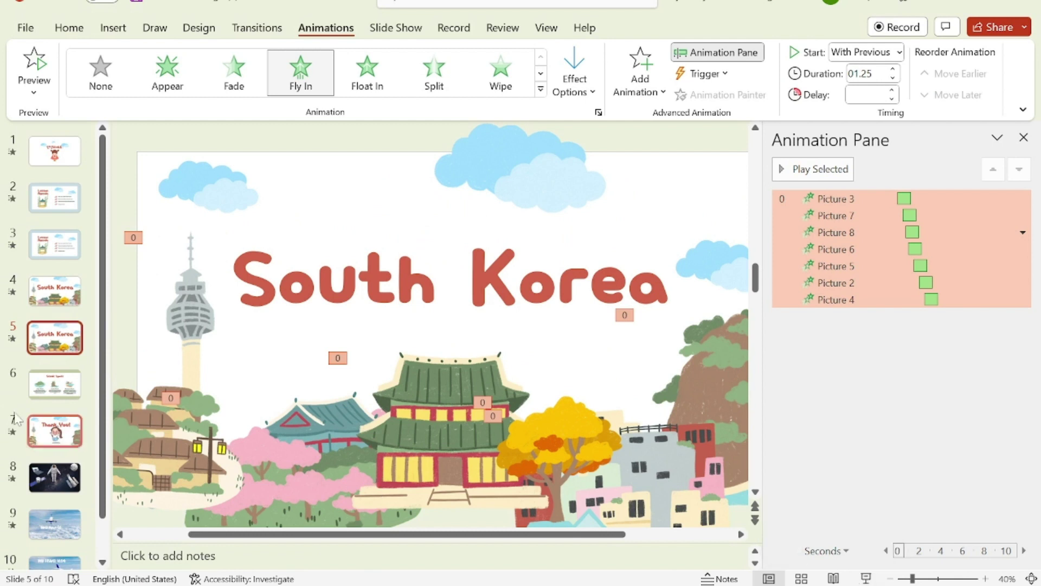
pyautogui.click(52, 394)
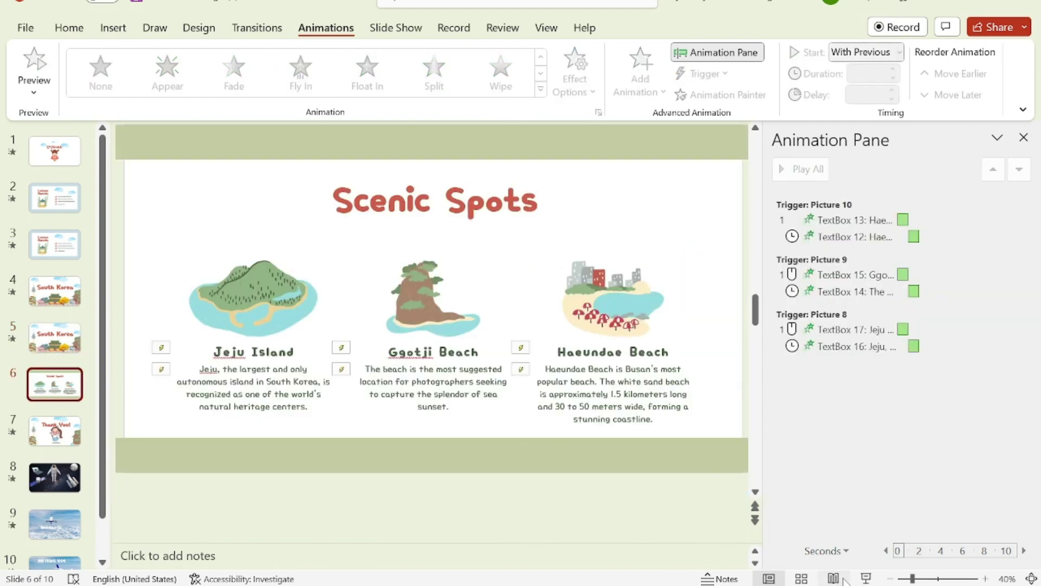
# Play the Scenic Spots slide and reveal the Jeju and Ggotji Beach captions by clicking their pictures.
pyautogui.click(866, 578)
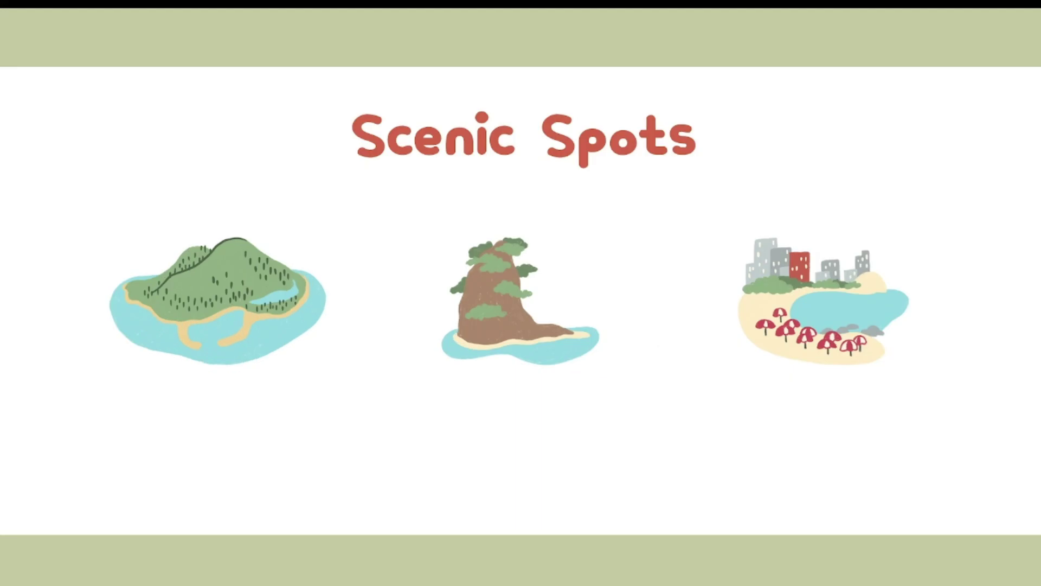
pyautogui.click(252, 318)
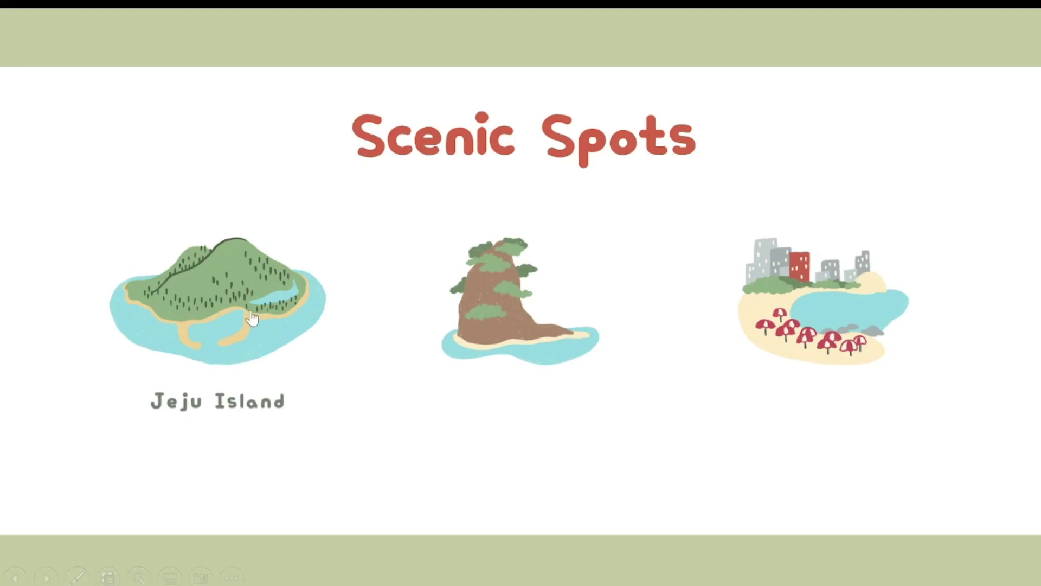
pyautogui.click(490, 315)
# Leave the show and duplicate the Scenic Spots slide as slide 7.
pyautogui.press('Escape')
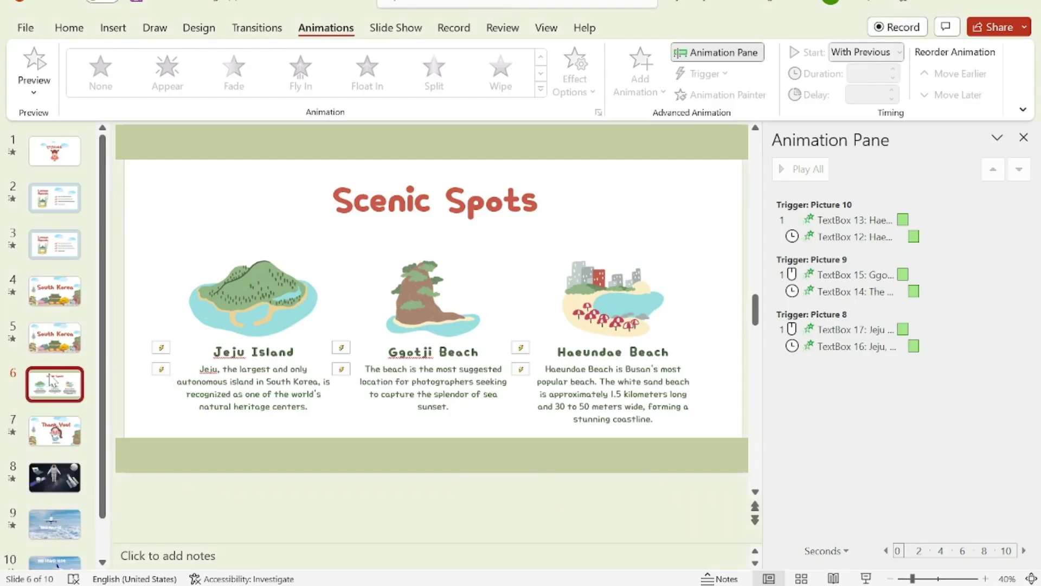
pyautogui.hotkey('ctrl', 'd')
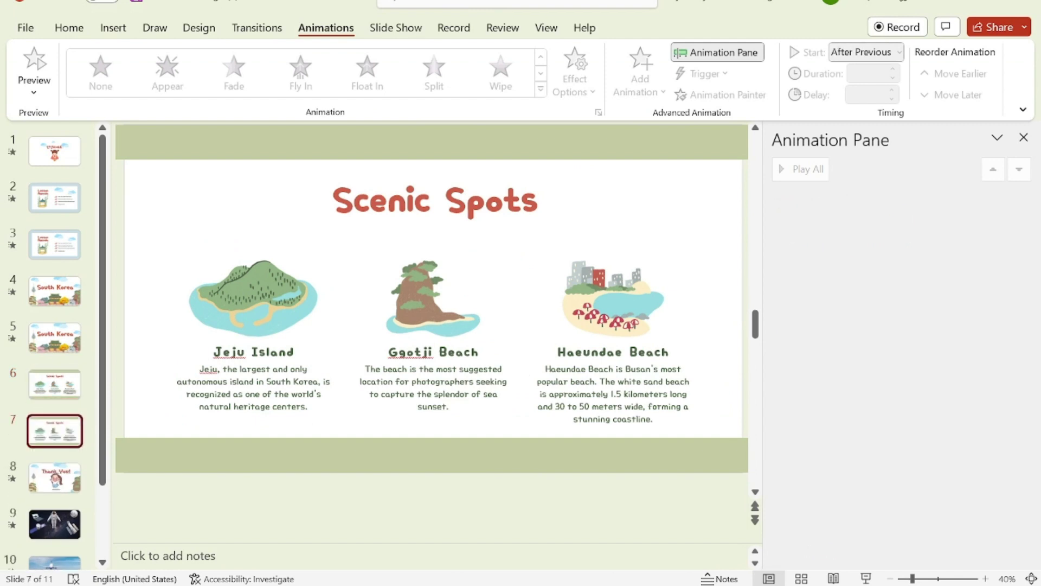
pyautogui.click(294, 381)
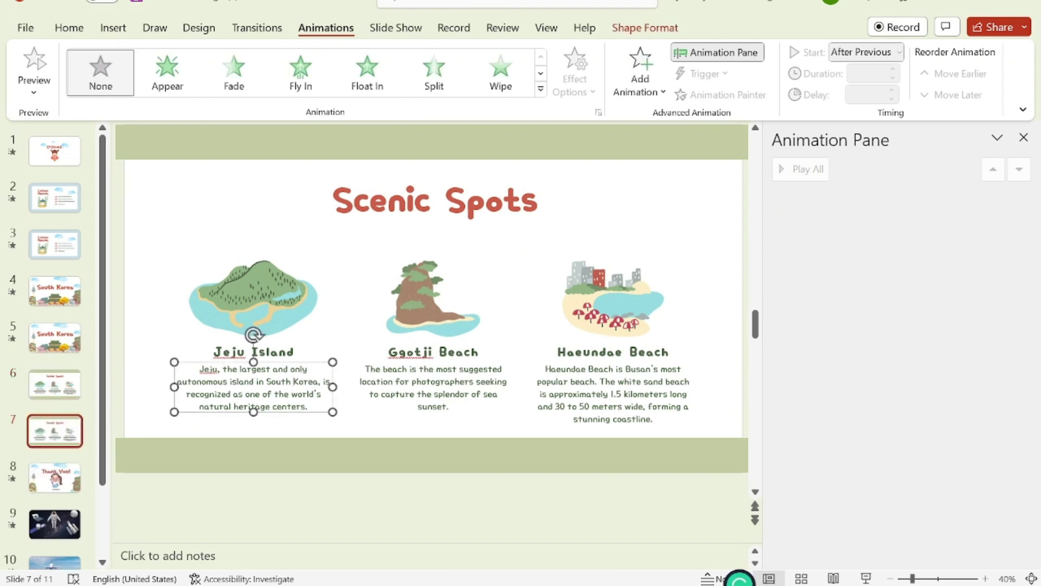
# Apply Float In to both the Jeju Island title and description, starting together.
pyautogui.click(286, 352)
pyautogui.keyDown('shift'); pyautogui.click(285, 383); pyautogui.keyUp('shift')
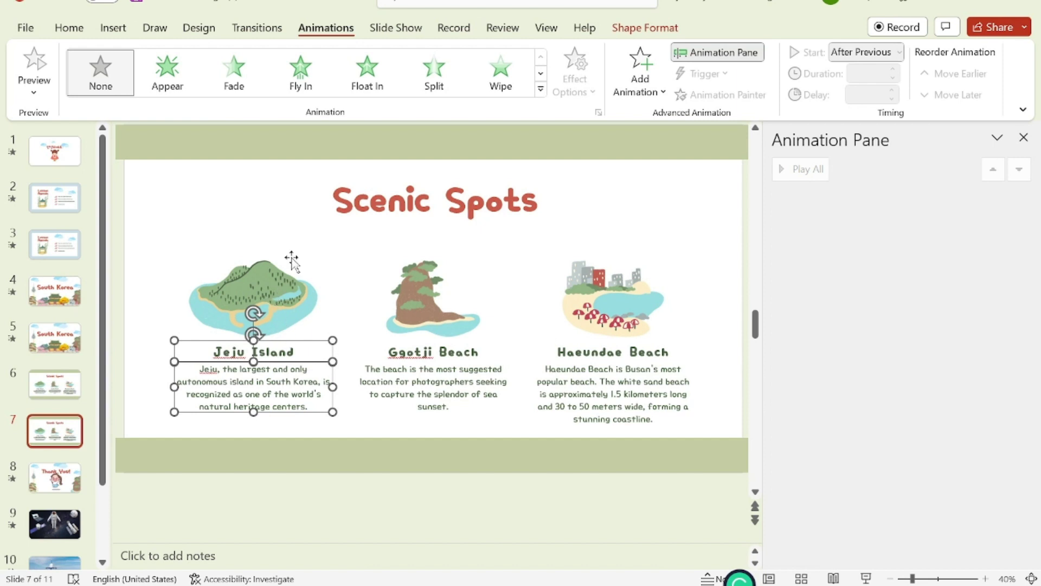
pyautogui.click(378, 77)
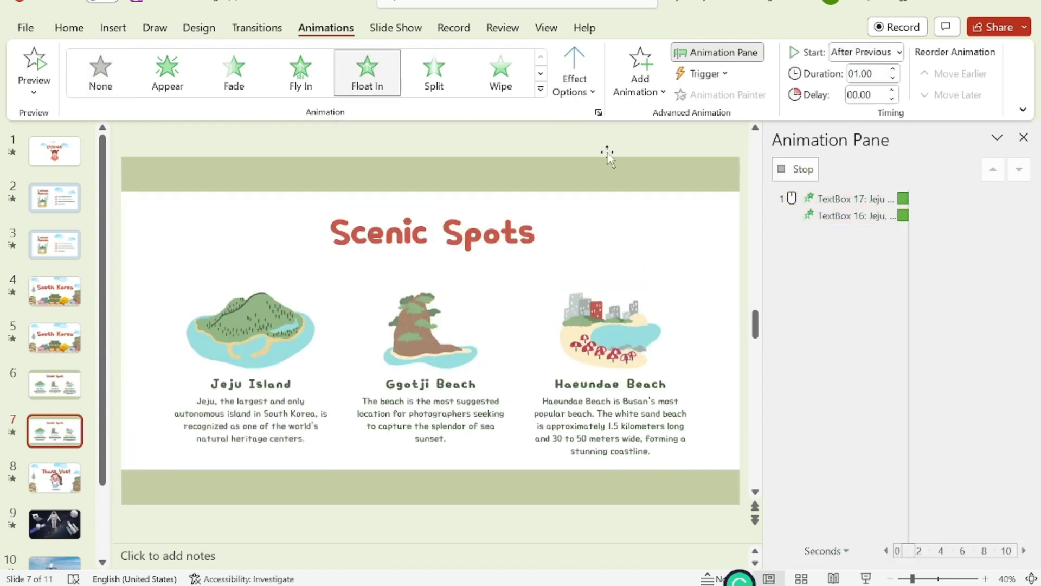
pyautogui.click(857, 54)
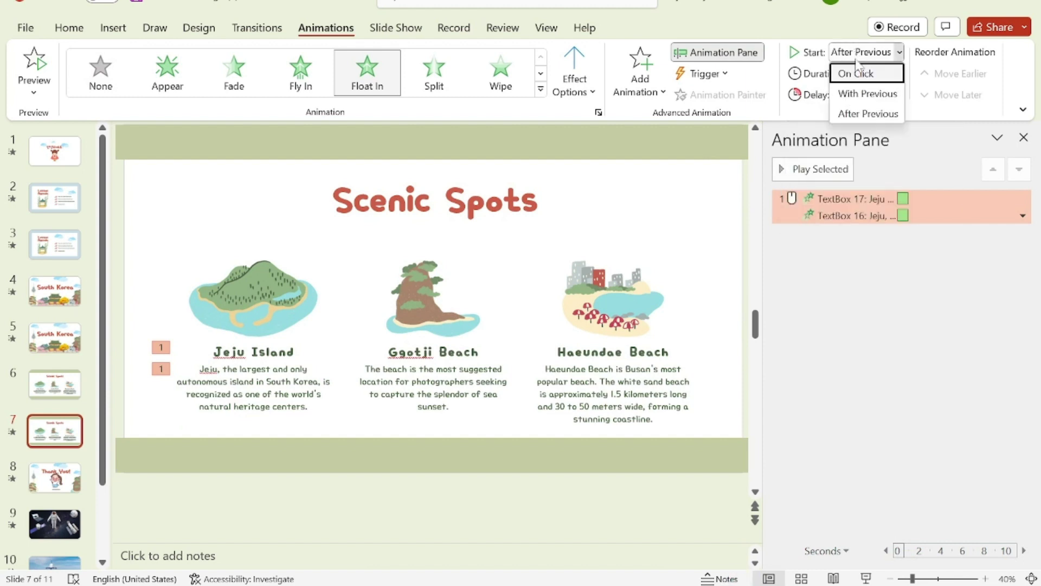
pyautogui.click(862, 74)
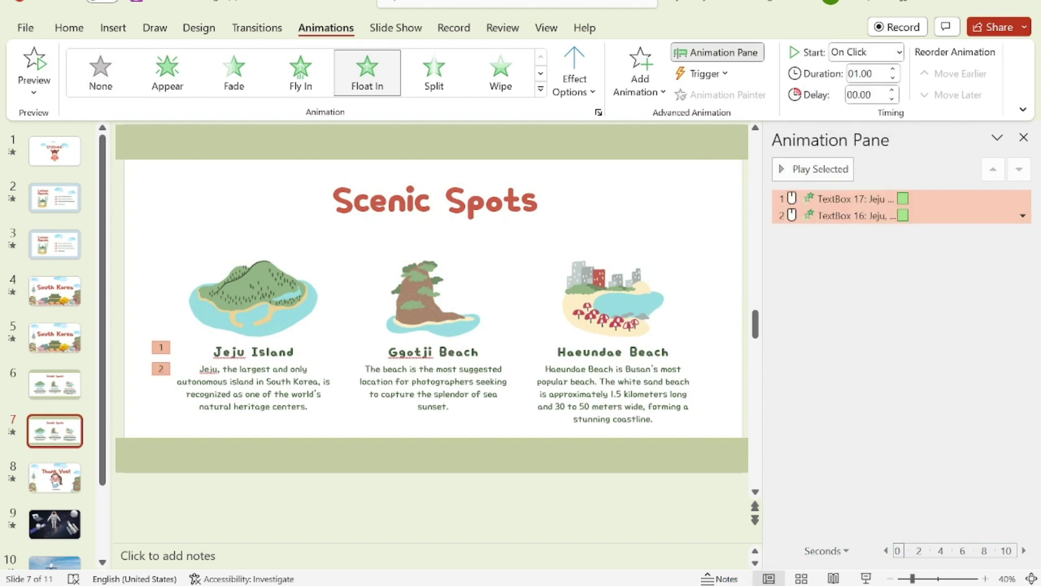
pyautogui.click(866, 52)
pyautogui.click(862, 93)
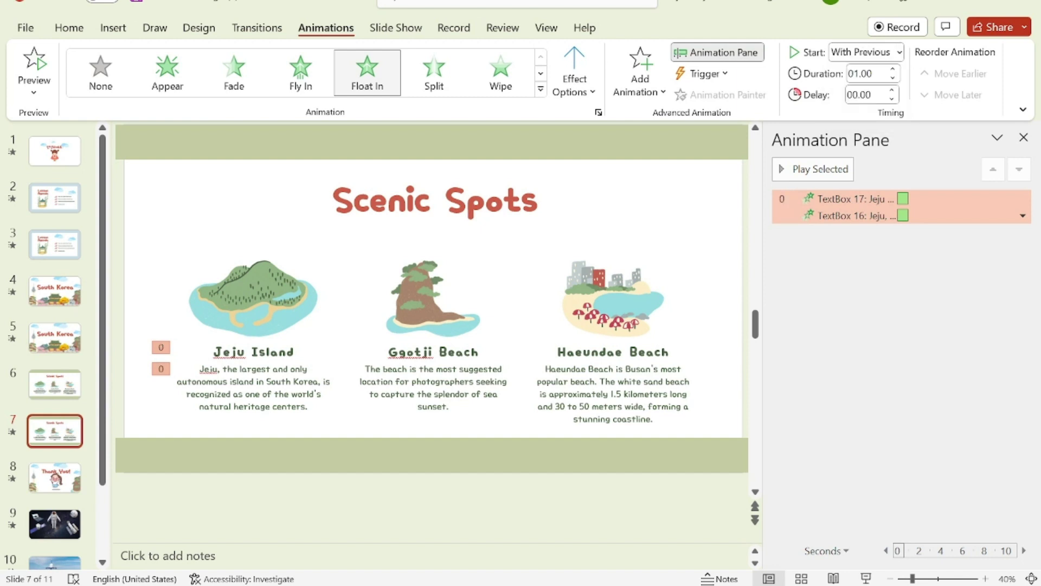
# Set the Jeju description to After Previous and trigger both animations On Click of Picture 8.
pyautogui.click(850, 215)
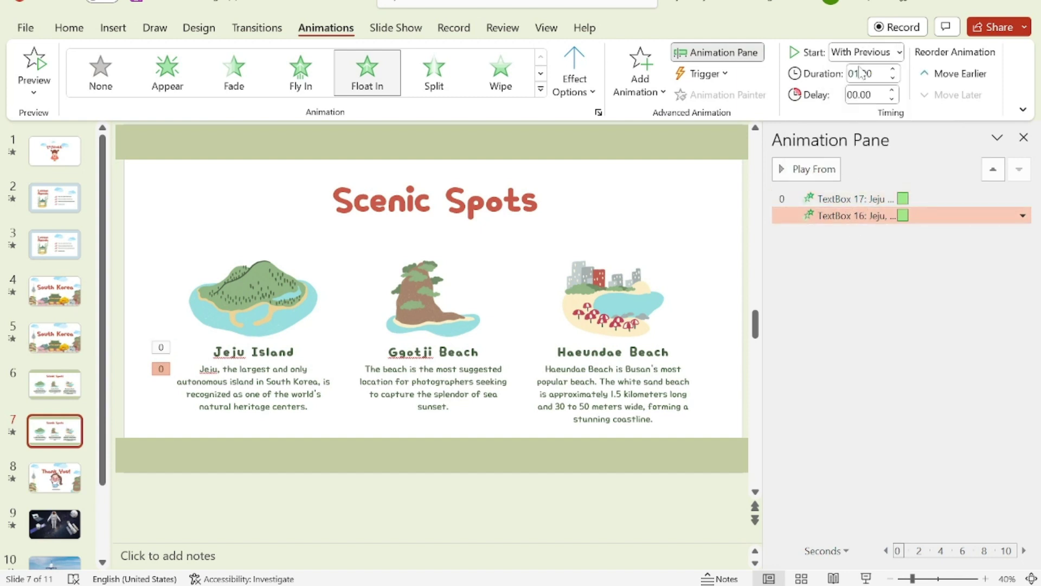
pyautogui.click(899, 52)
pyautogui.click(874, 113)
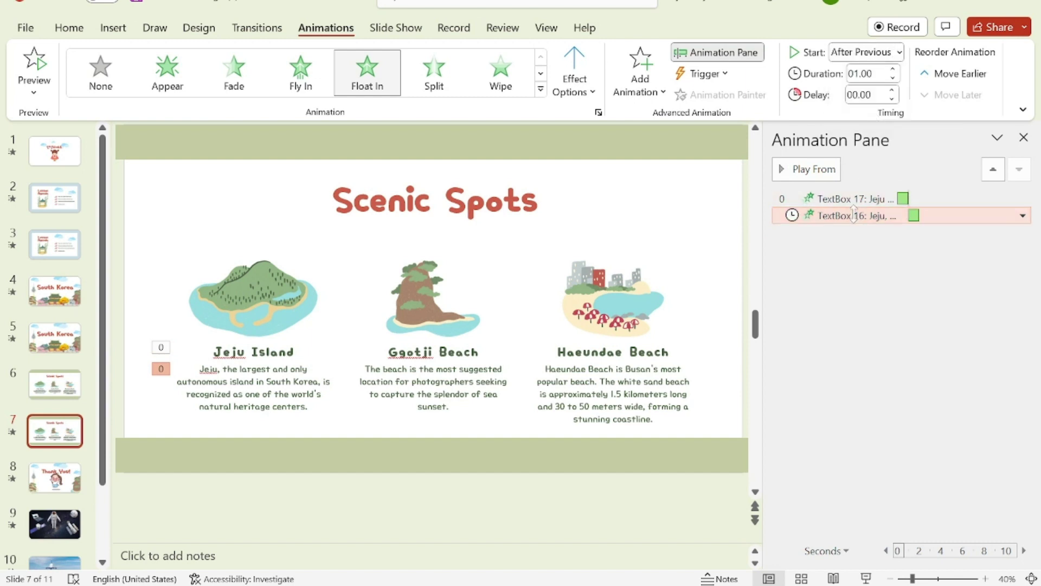
pyautogui.keyDown('ctrl'); pyautogui.click(852, 196); pyautogui.keyUp('ctrl')
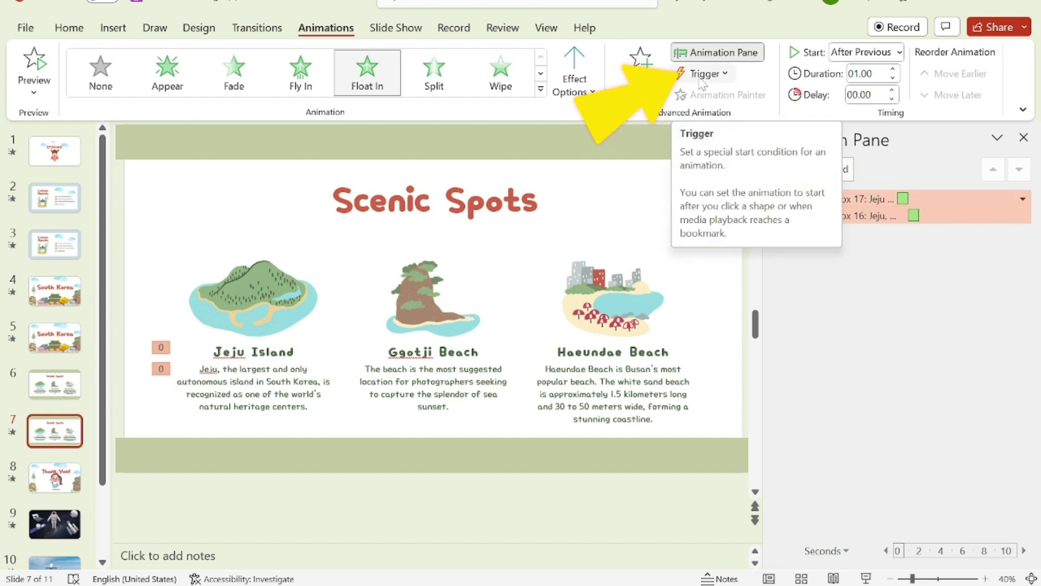
pyautogui.click(702, 76)
pyautogui.moveTo(724, 96)
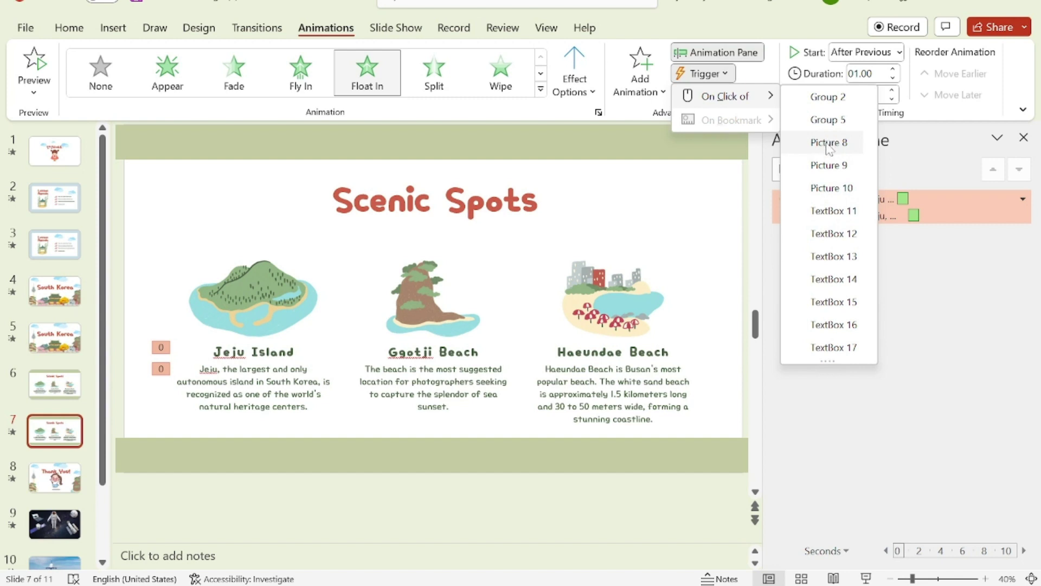
pyautogui.click(827, 144)
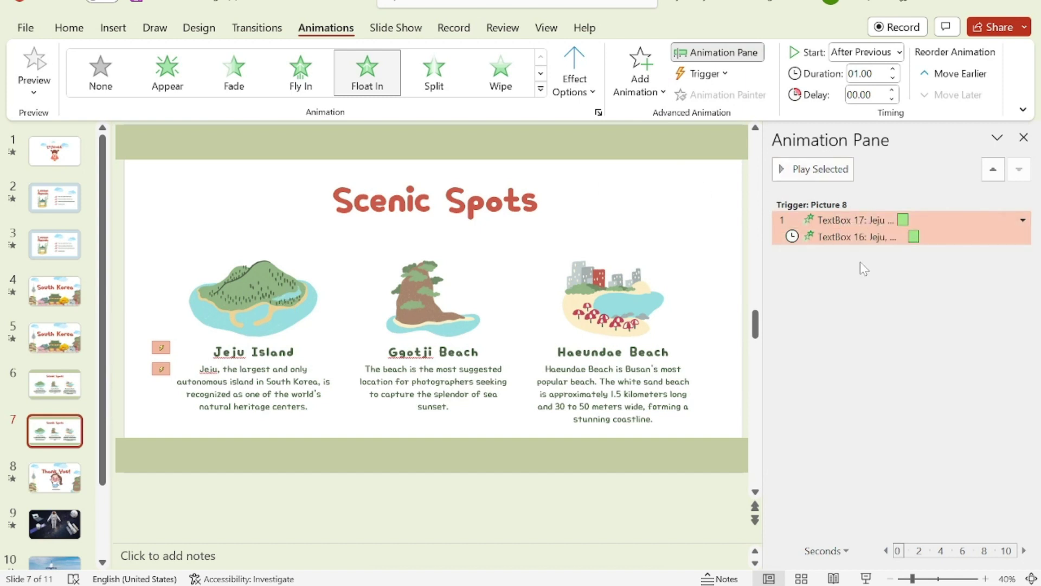
# Apply Float In to the Ggotji Beach title and description, triggered by Picture 9.
pyautogui.click(412, 352)
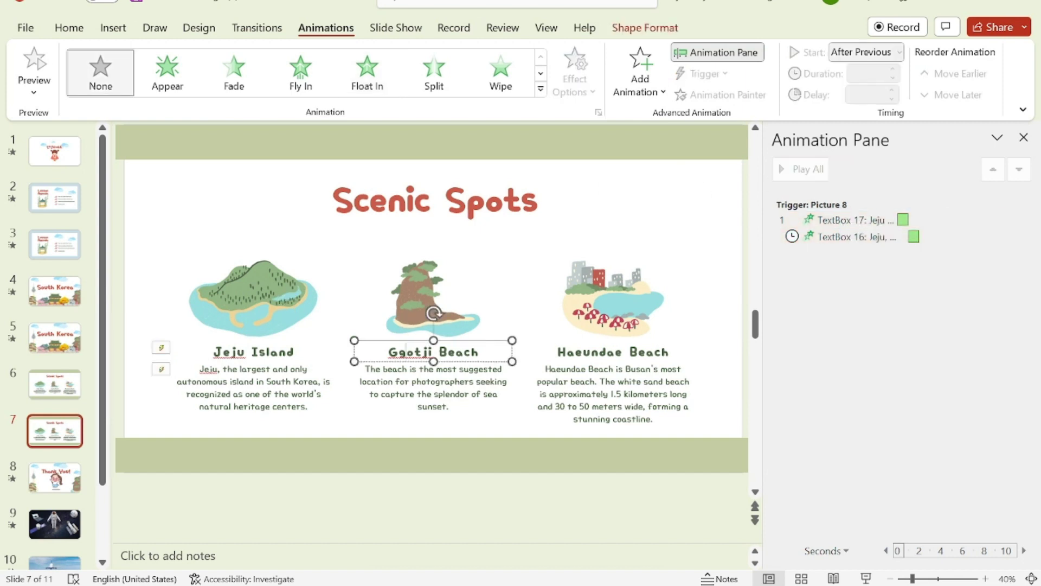
pyautogui.click(432, 404)
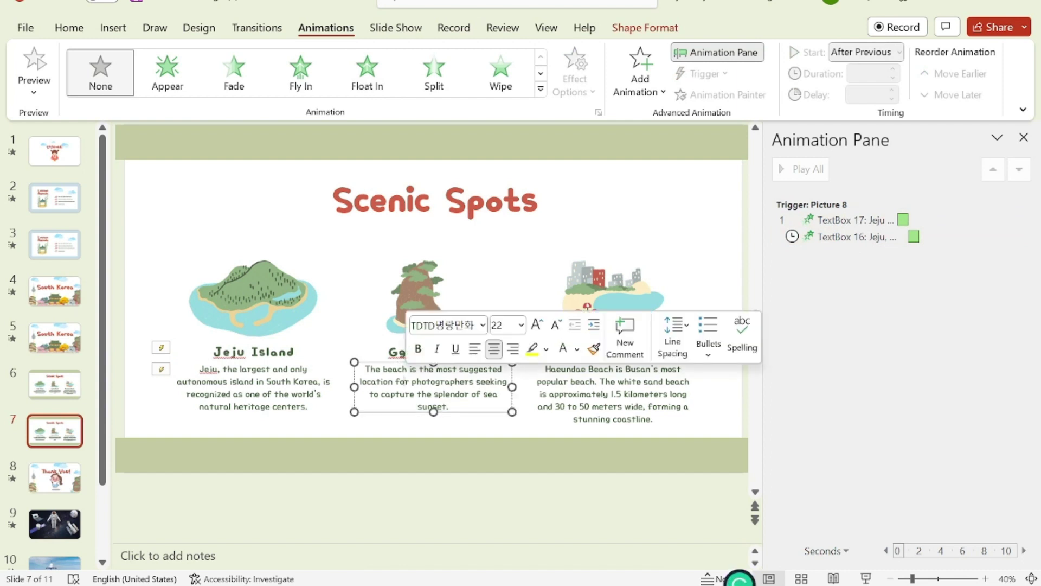
pyautogui.keyDown('shift'); pyautogui.click(428, 351); pyautogui.keyUp('shift')
pyautogui.click(367, 73)
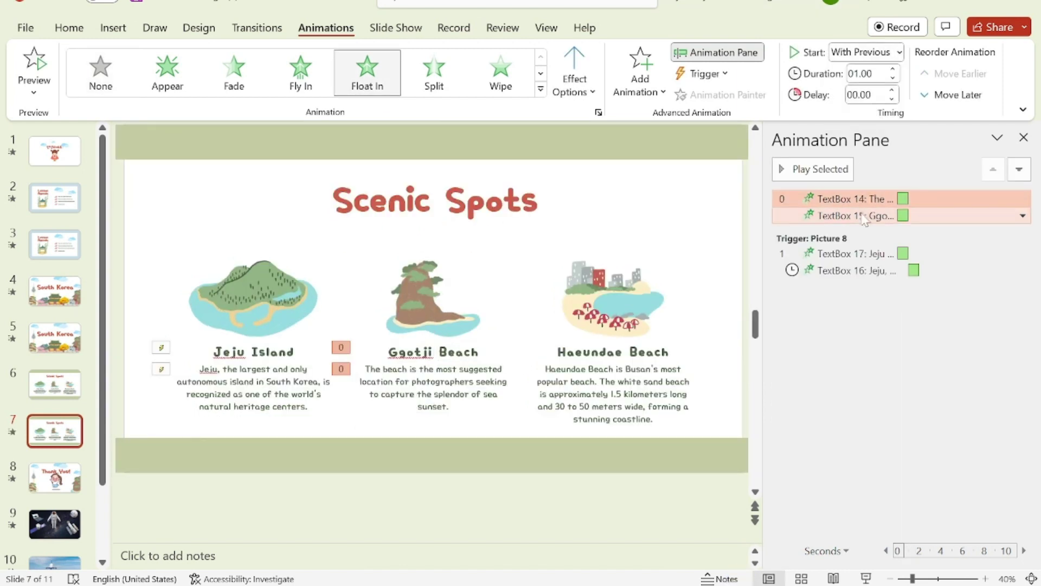
pyautogui.click(704, 73)
pyautogui.click(811, 163)
# Apply Float In to the Haeundae Beach title and description, triggered by Picture 10.
pyautogui.click(639, 352)
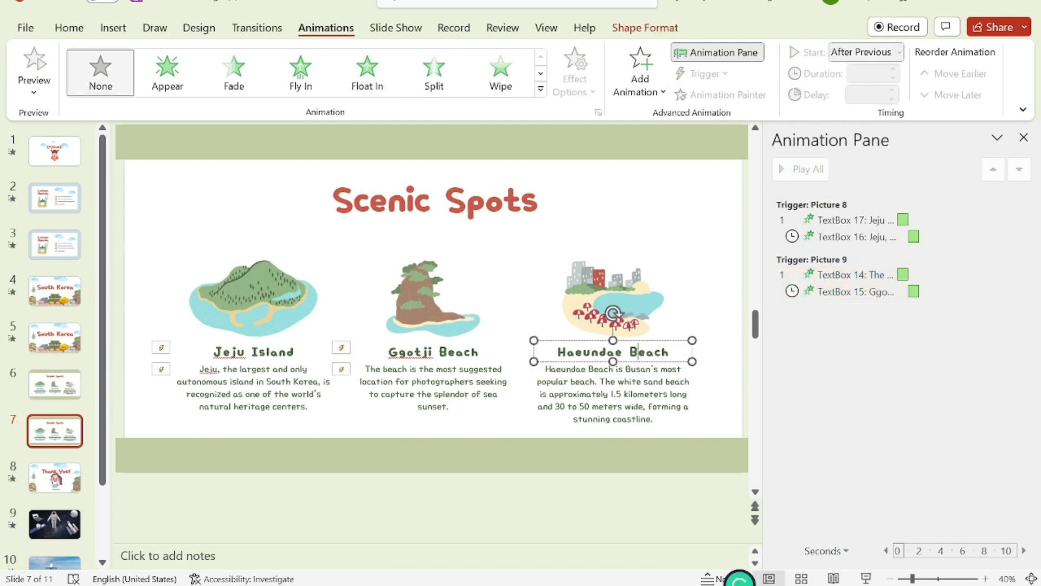
pyautogui.keyDown('shift'); pyautogui.click(612, 393); pyautogui.keyUp('shift')
pyautogui.click(400, 181)
pyautogui.click(367, 73)
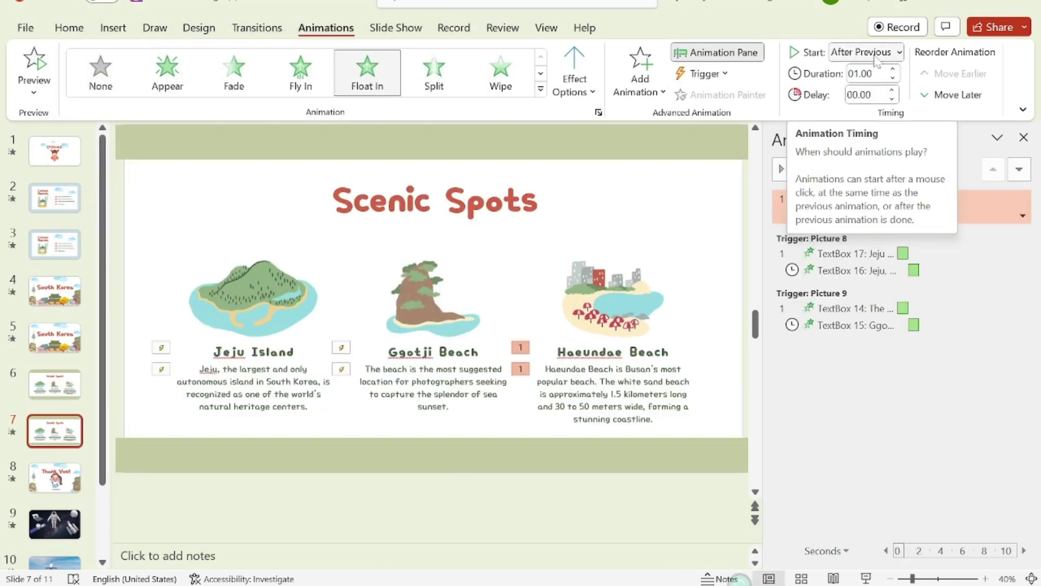
pyautogui.click(705, 73)
pyautogui.click(830, 165)
pyautogui.click(705, 73)
# Set the Haeundae description to After Previous and the title to start with its trigger.
pyautogui.click(829, 186)
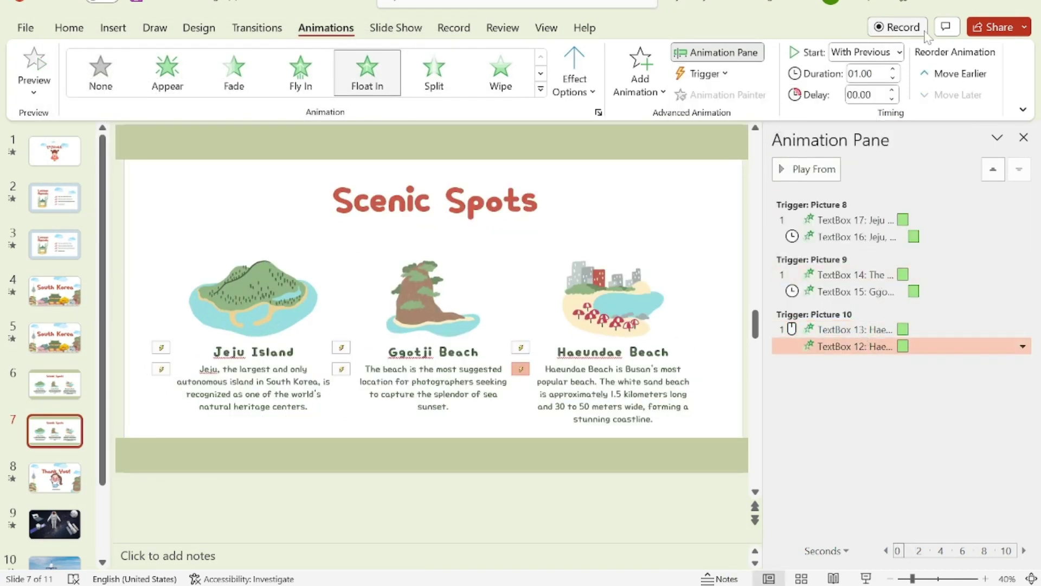
pyautogui.click(866, 52)
pyautogui.click(862, 98)
pyautogui.click(859, 329)
pyautogui.click(866, 52)
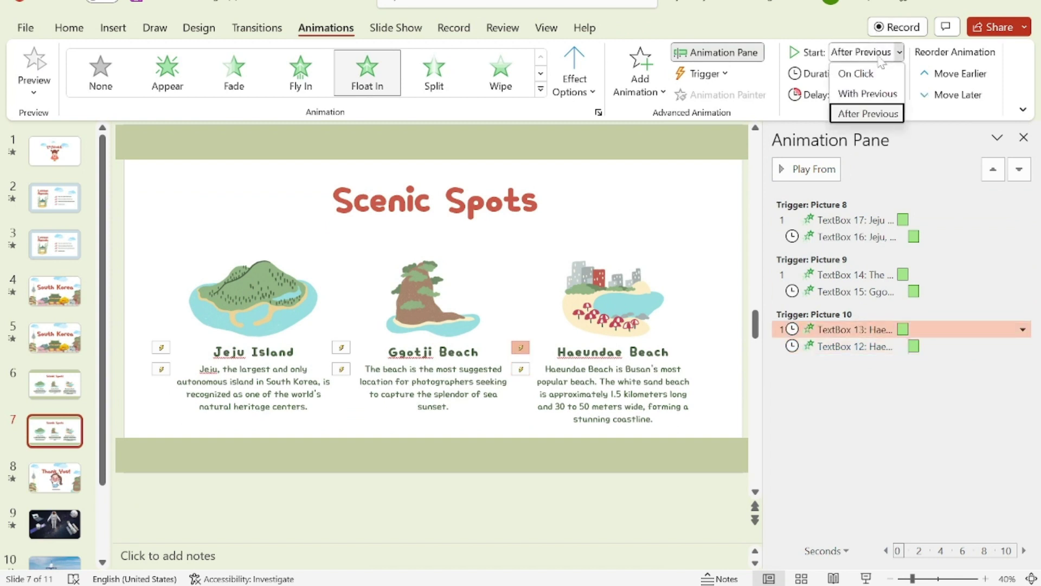
pyautogui.click(862, 91)
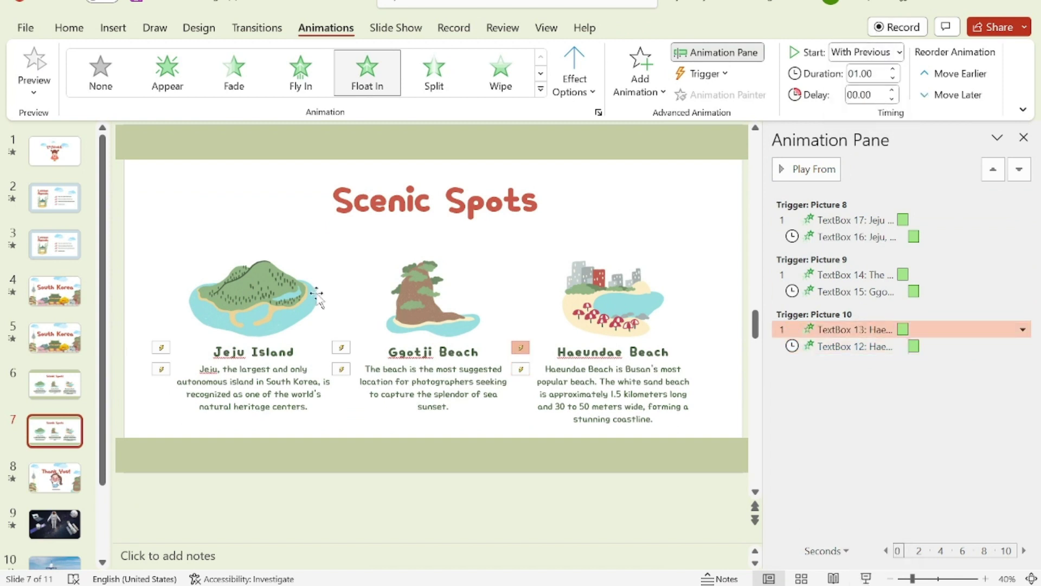
pyautogui.click(46, 82)
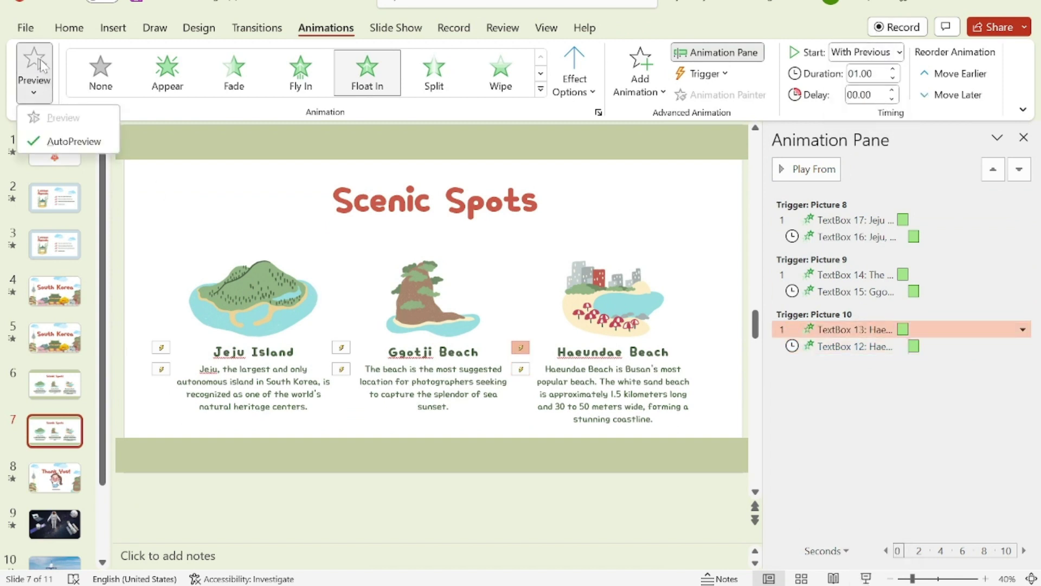
# Run the show from slide 7, clicking pictures to reveal the Ggotji, Haeundae and Jeju captions.
pyautogui.click(866, 579)
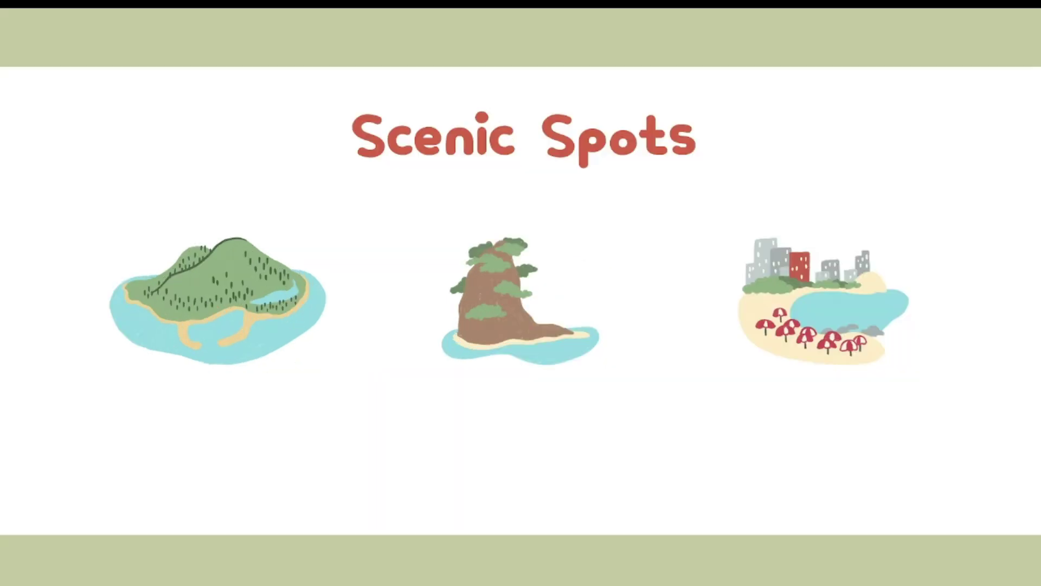
pyautogui.click(474, 304)
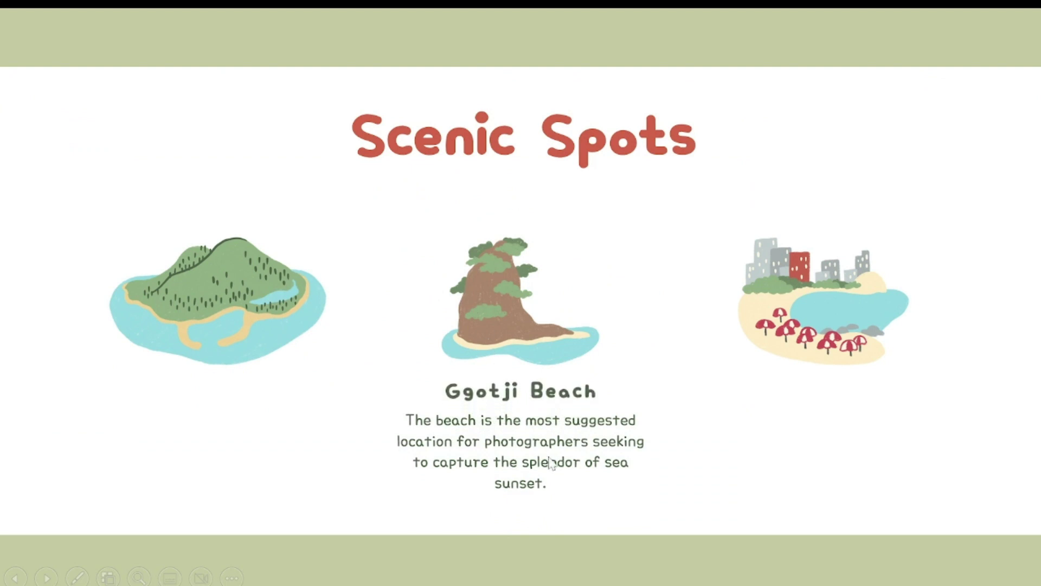
pyautogui.click(829, 334)
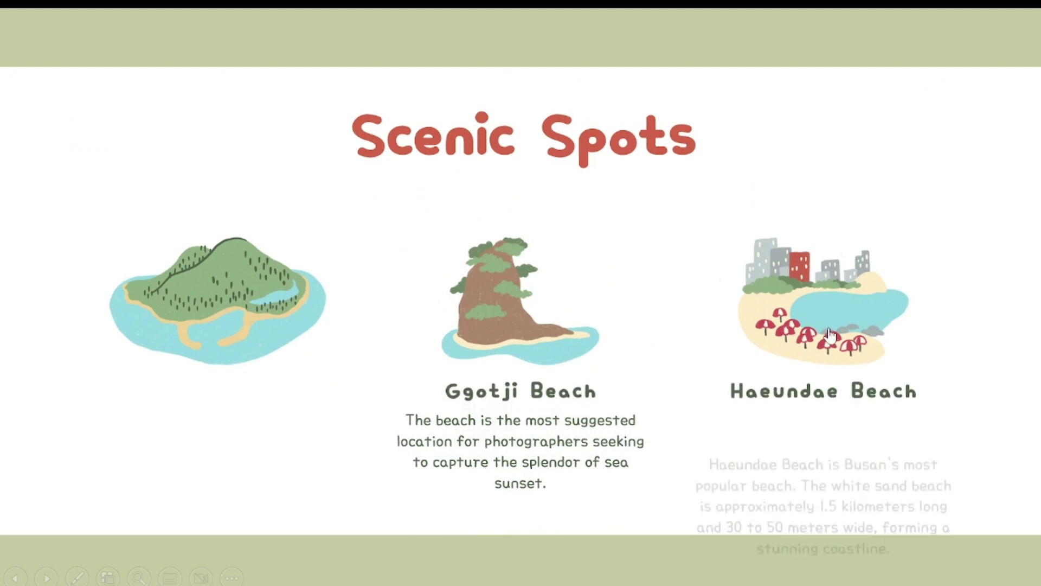
pyautogui.click(230, 329)
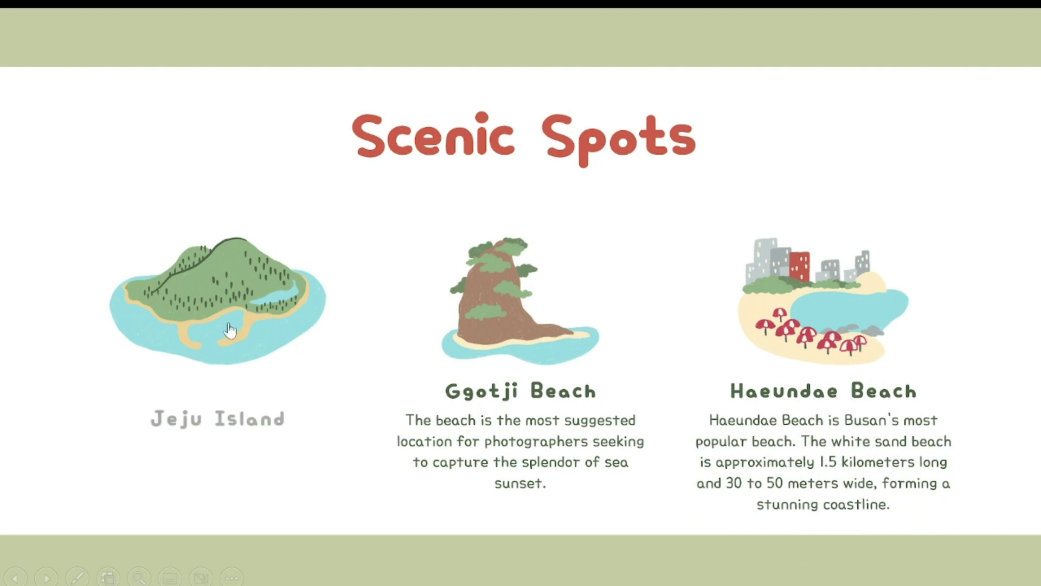
pyautogui.press('Escape')
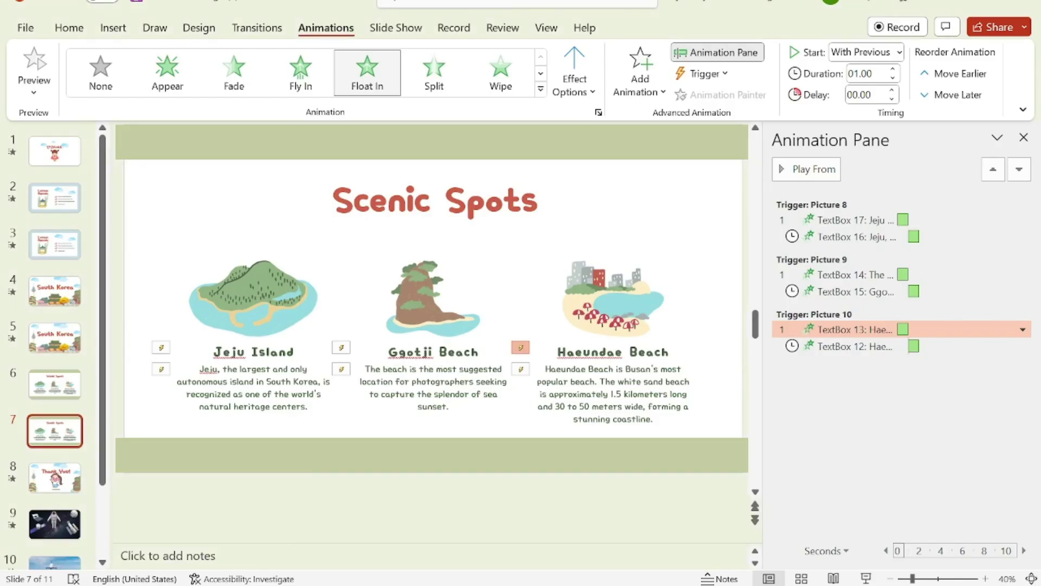
# Move the Ggotji title animation above its description, set description After Previous and title With Previous.
pyautogui.click(876, 289)
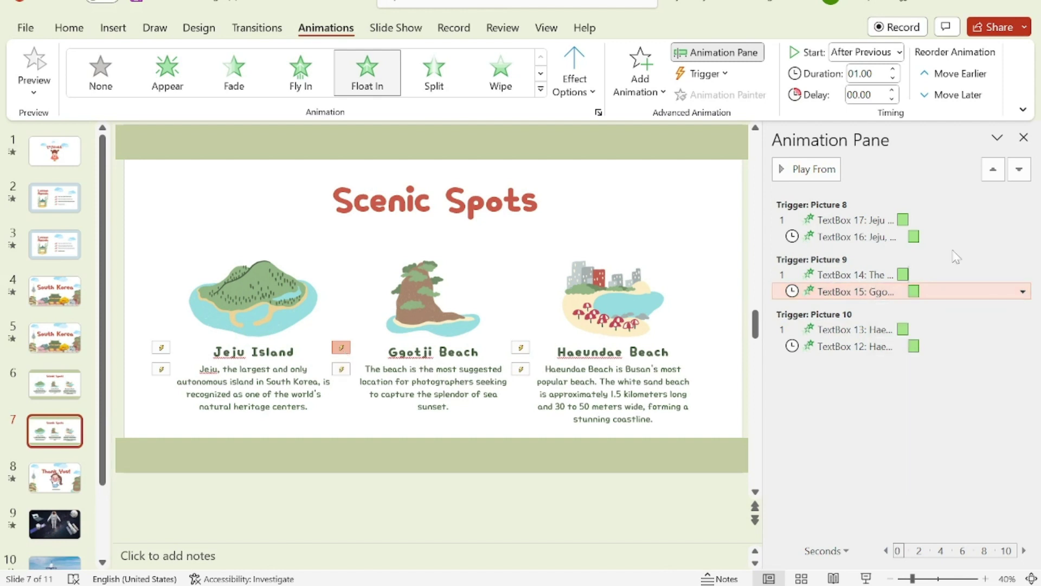
pyautogui.click(1001, 179)
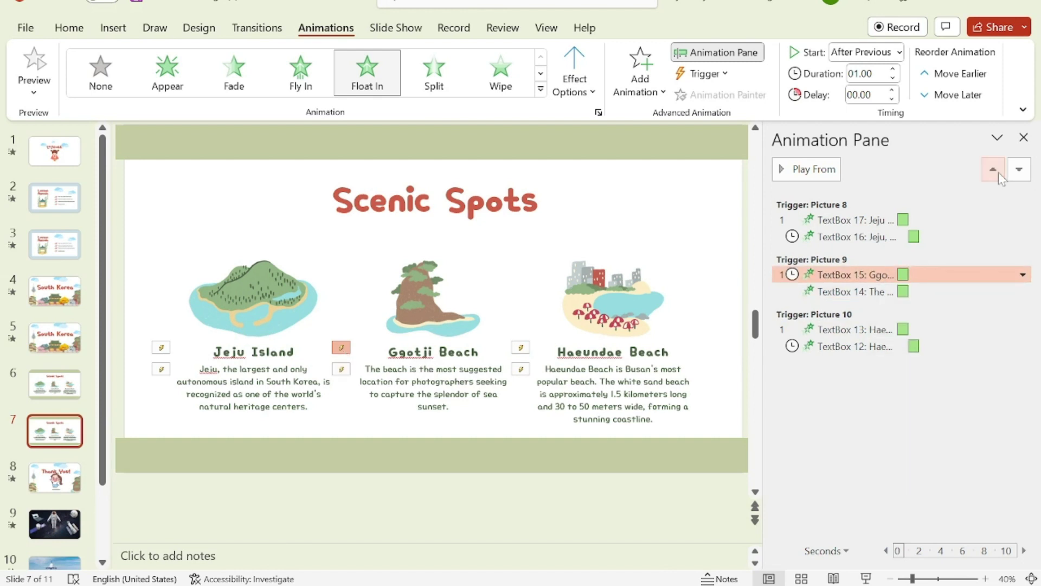
pyautogui.click(850, 293)
pyautogui.click(864, 53)
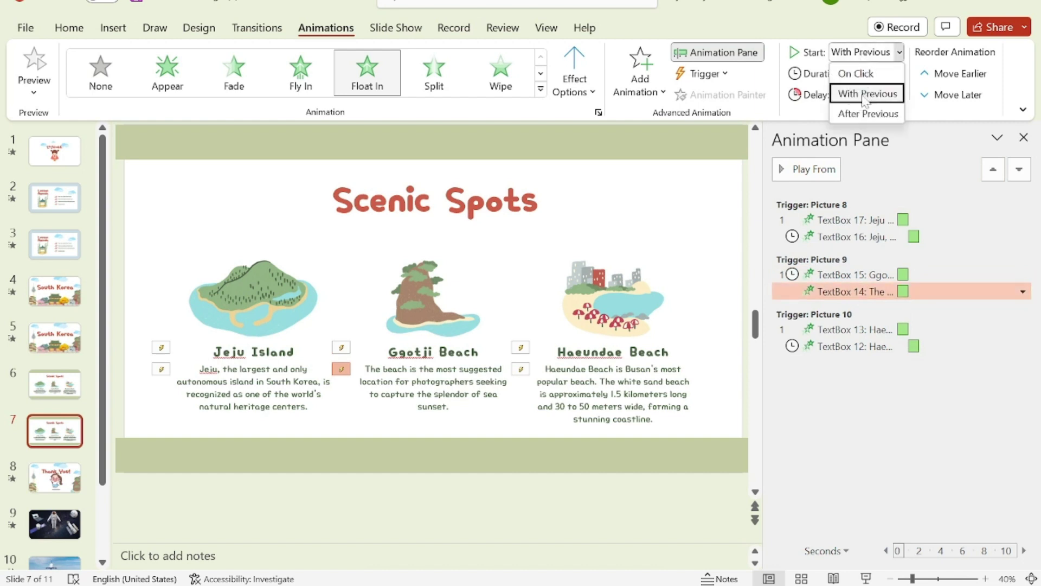
pyautogui.click(863, 112)
pyautogui.click(826, 271)
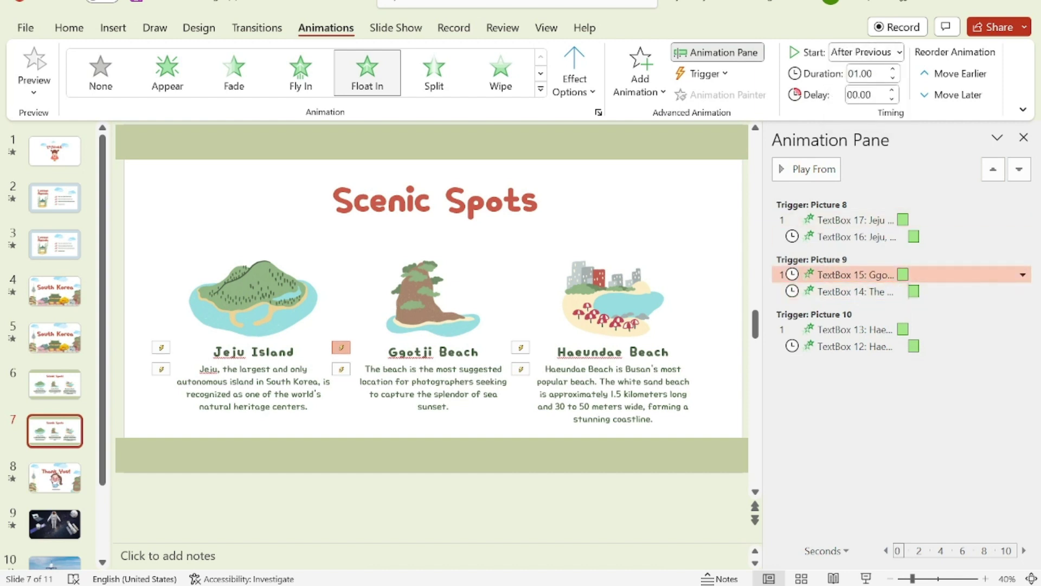
pyautogui.click(865, 52)
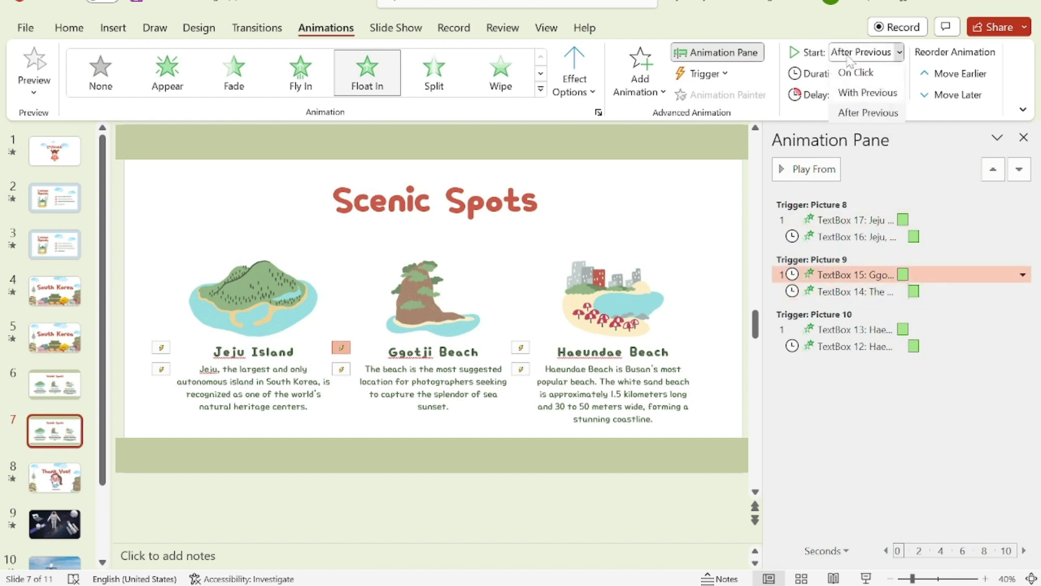
pyautogui.click(861, 94)
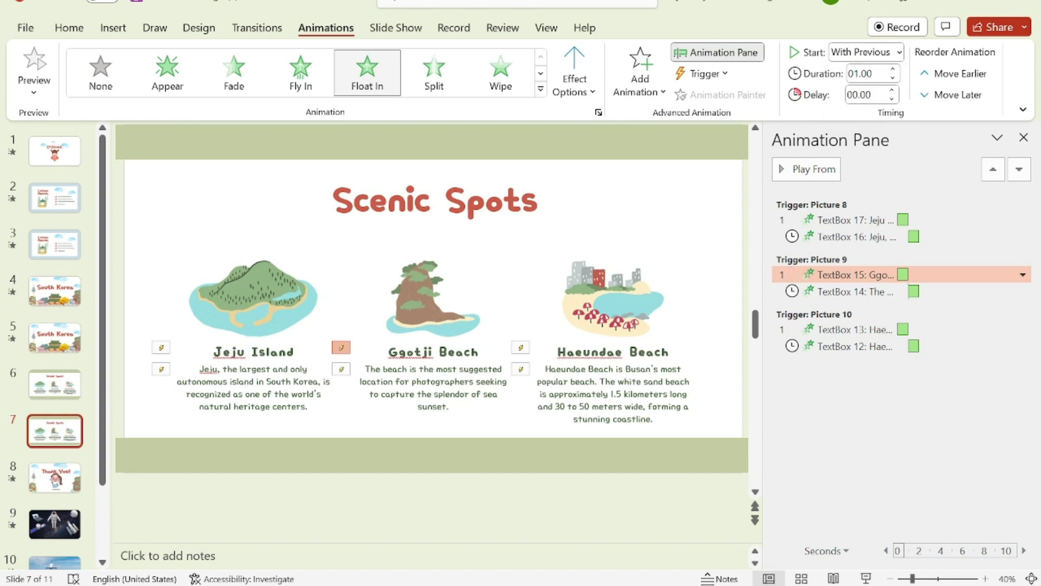
pyautogui.click(651, 484)
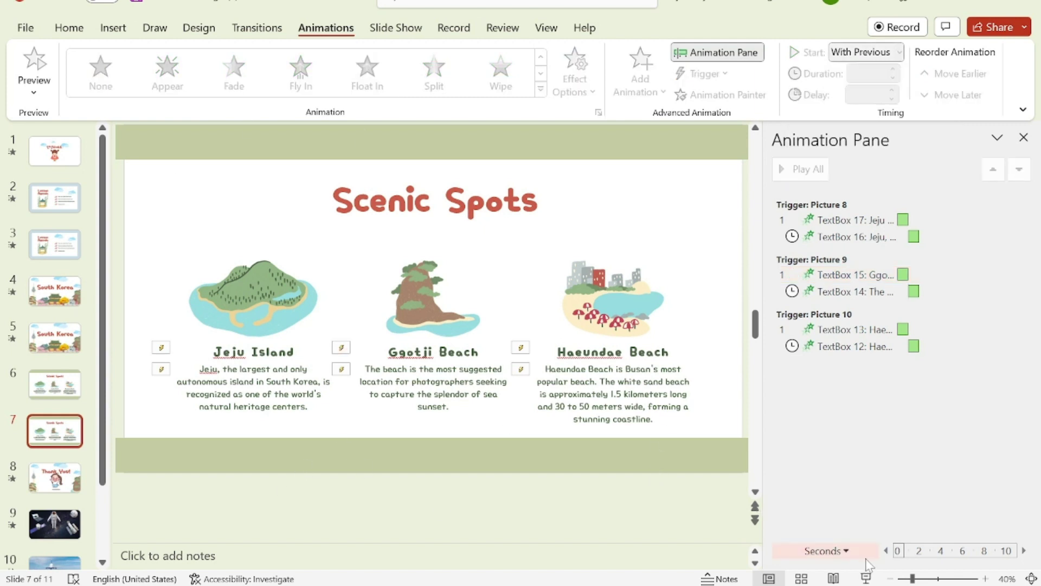
# Replay the Scenic Spots show, clicking the Ggotji Beach picture to check its caption.
pyautogui.click(866, 578)
pyautogui.click(495, 322)
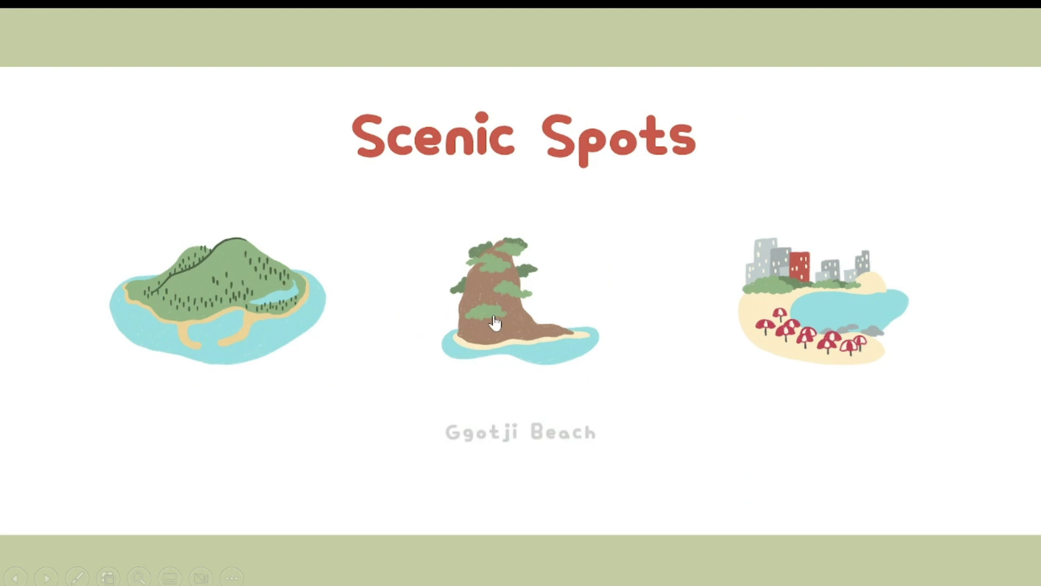
pyautogui.press('Escape')
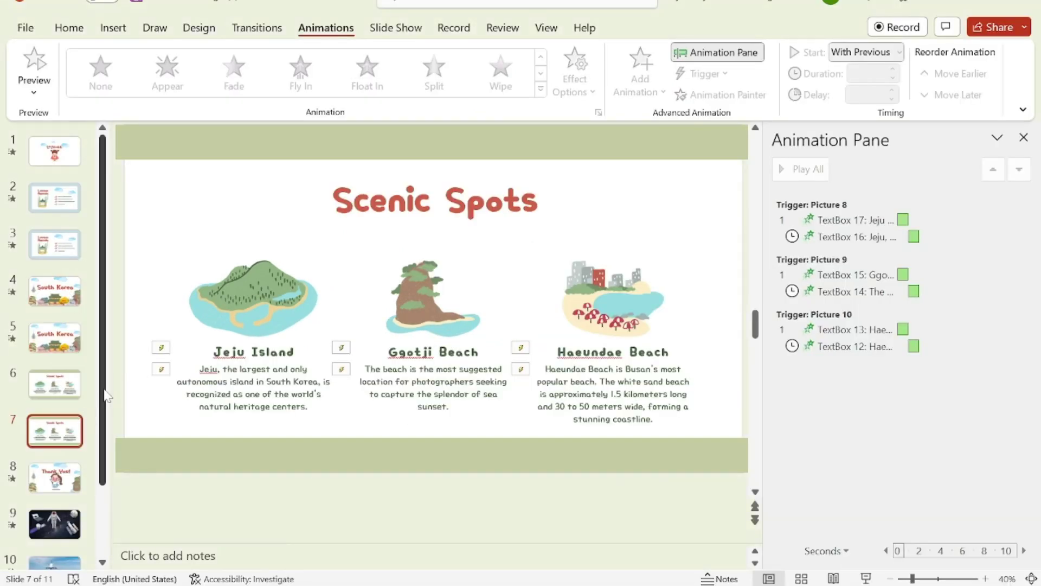
pyautogui.scroll(-2, 106, 458)
pyautogui.scroll(-1, 106, 458)
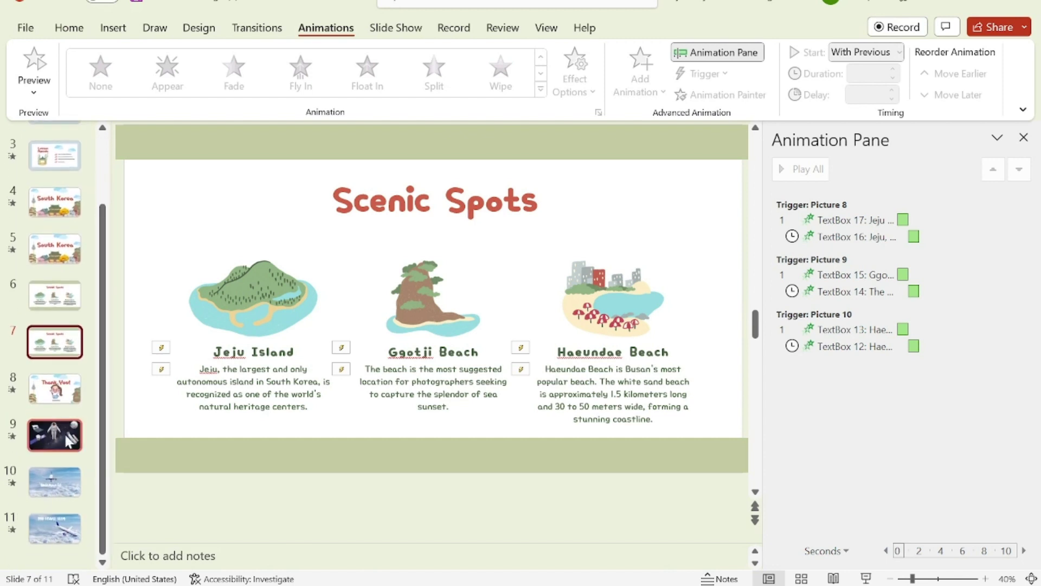
# Open the Thank You slide, preview it as a show, and inspect the girl graphic's animation.
pyautogui.click(54, 401)
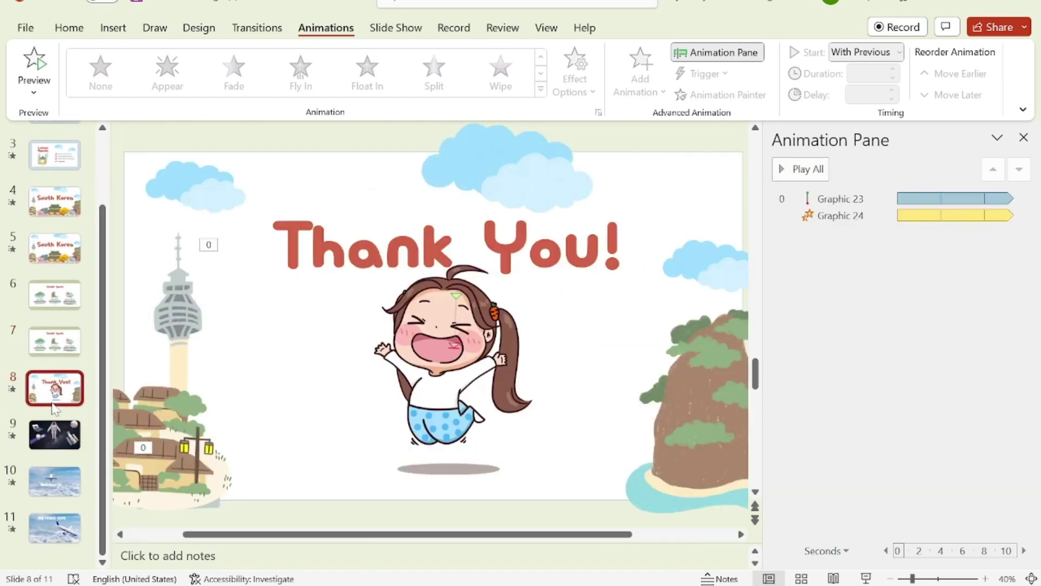
pyautogui.click(866, 577)
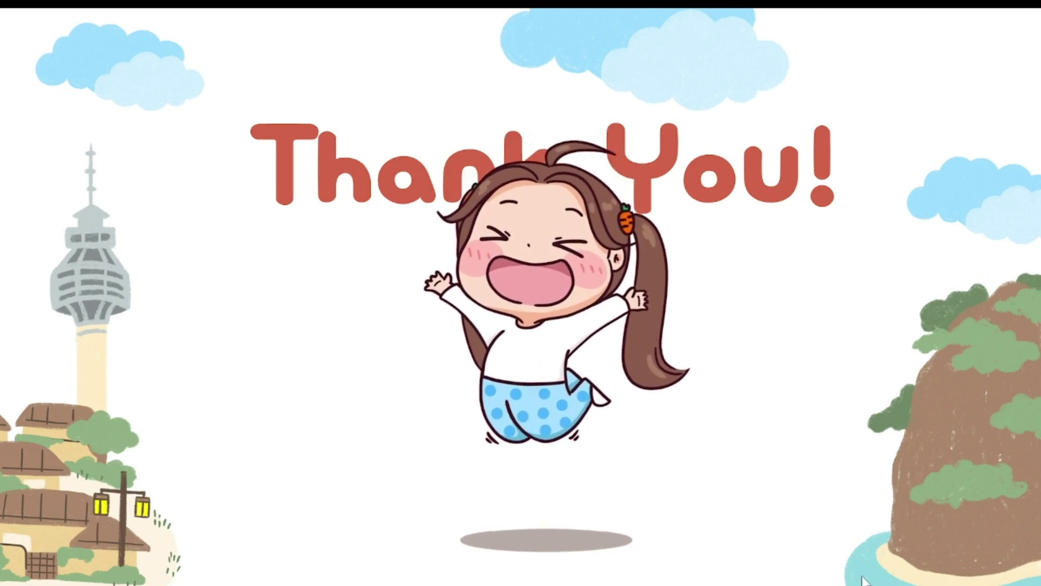
pyautogui.press('Escape')
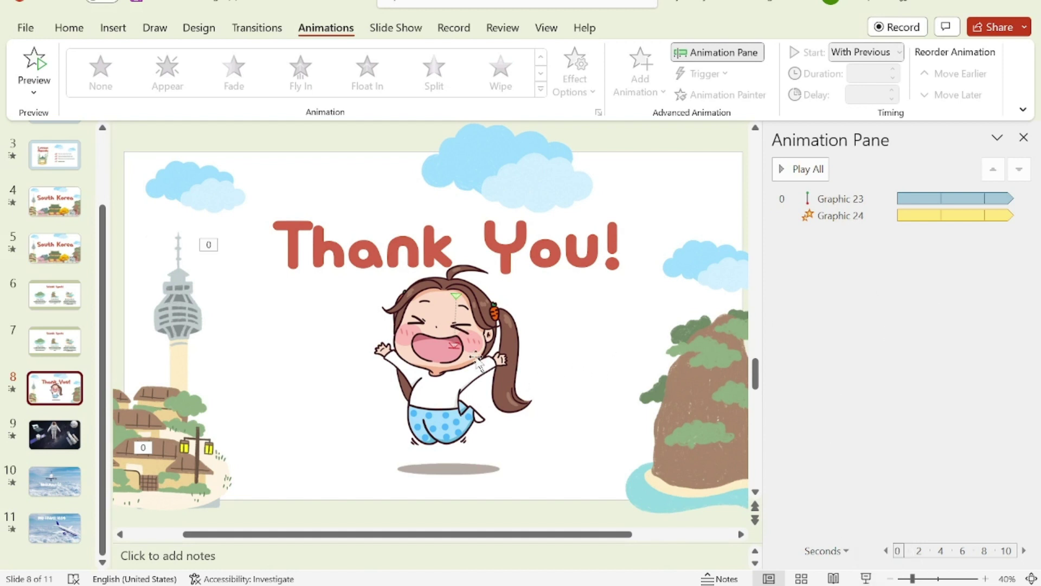
pyautogui.click(426, 344)
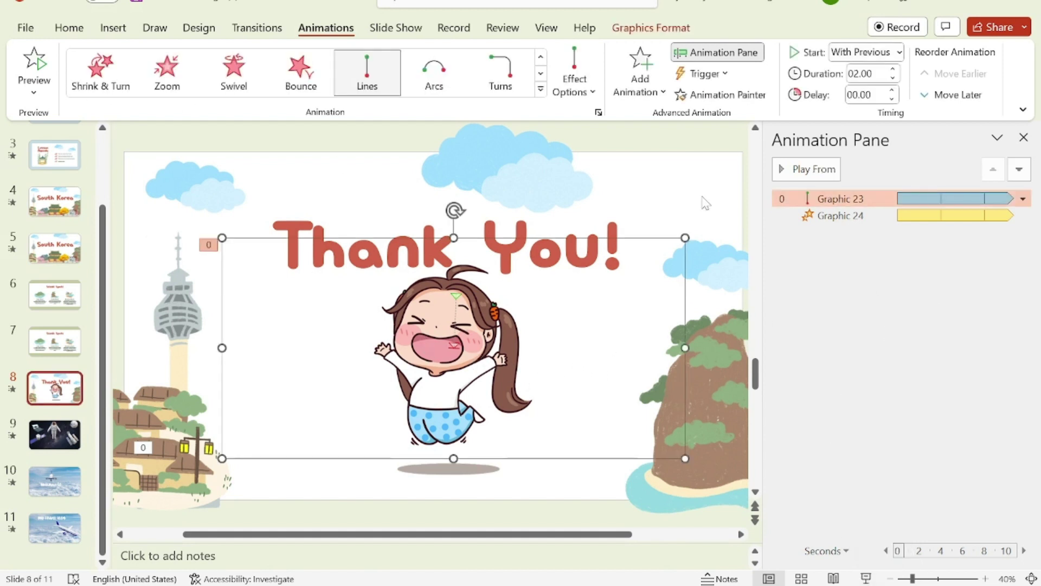
pyautogui.click(1023, 138)
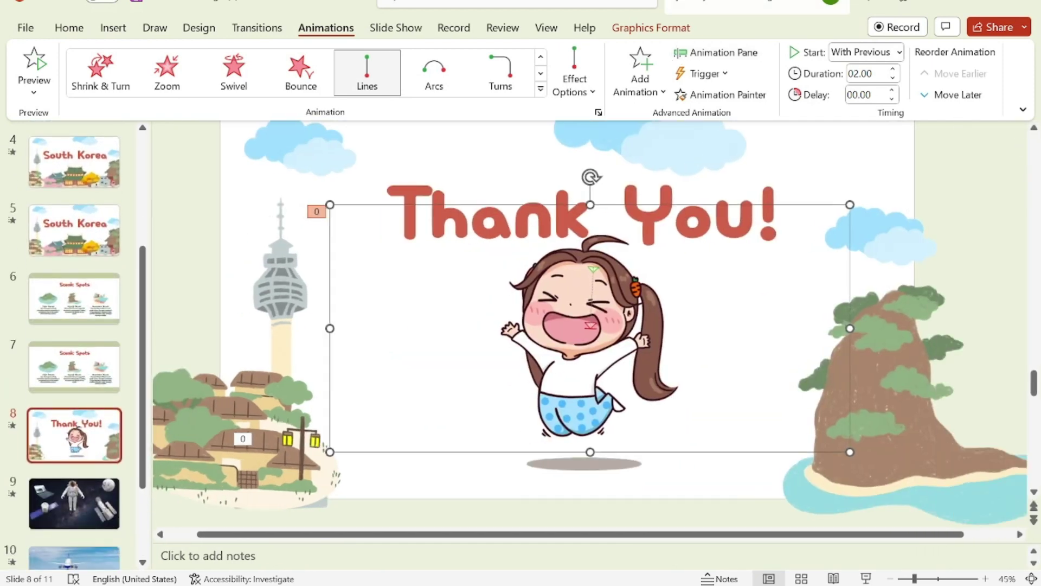
pyautogui.click(668, 32)
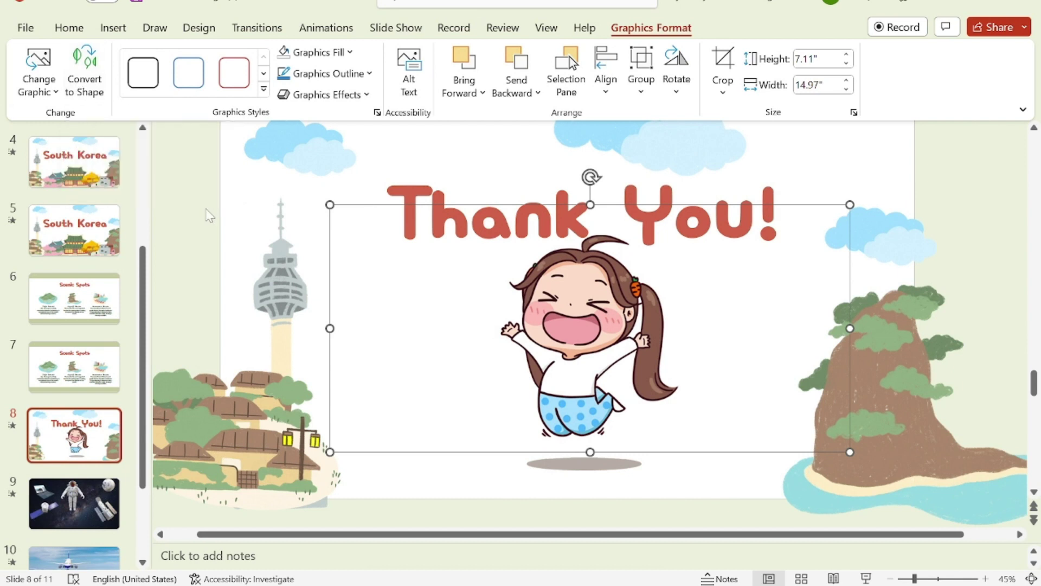
# Check the girl and her shadow, then duplicate the Thank You slide as slide 9.
pyautogui.click(209, 215)
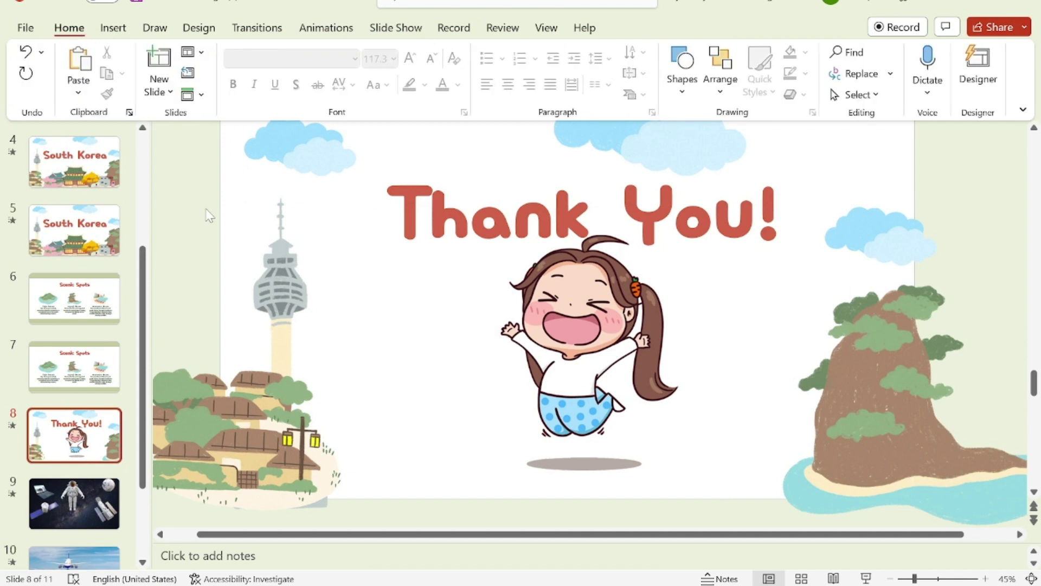
pyautogui.click(605, 342)
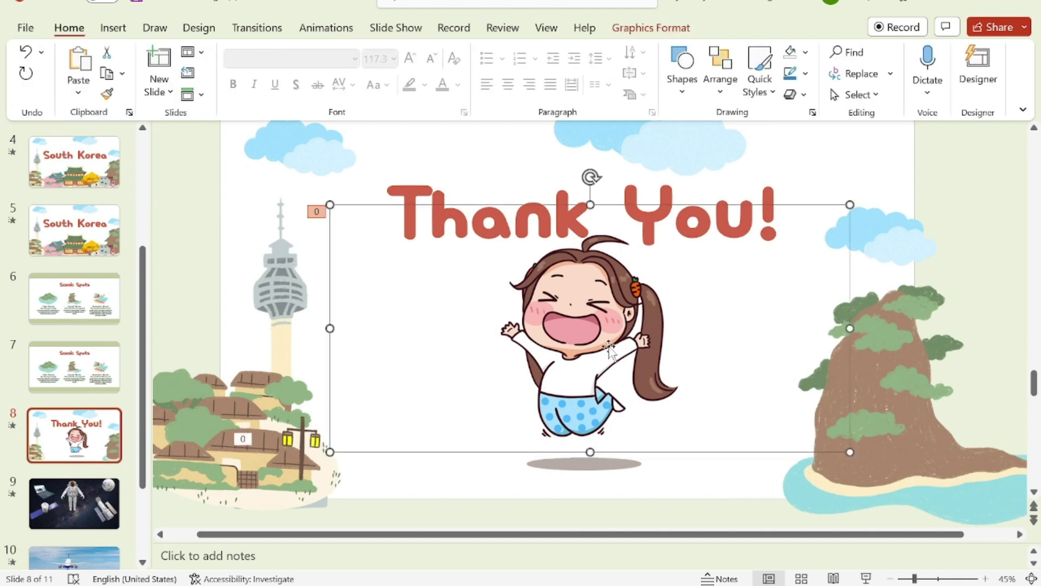
pyautogui.click(582, 390)
pyautogui.click(574, 396)
pyautogui.click(570, 389)
pyautogui.click(92, 461)
pyautogui.hotkey('ctrl', 'v')
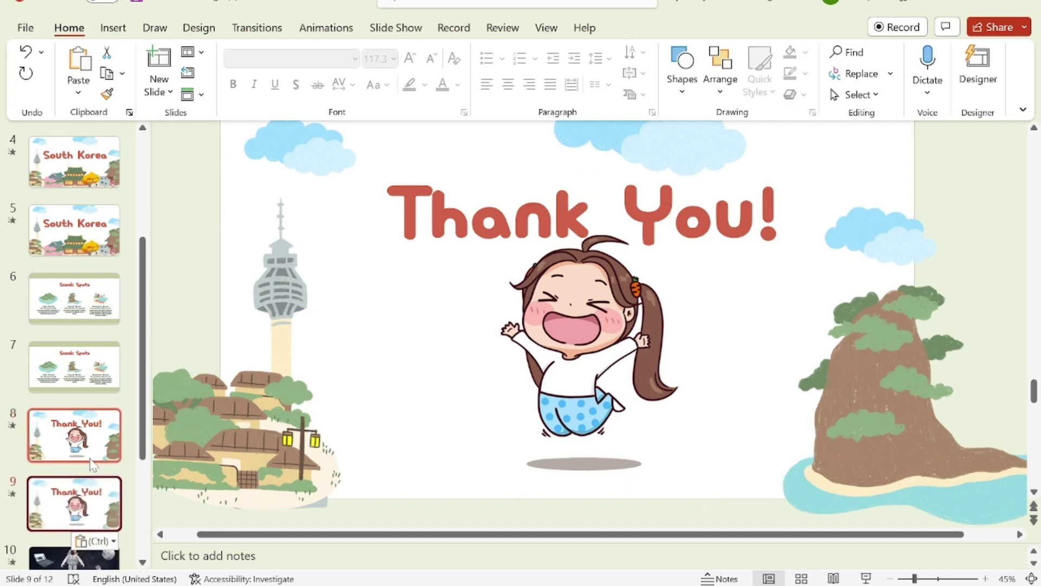
# On slide 9, delete the existing Graphic 23 and Graphic 24 animations in the Animation Pane.
pyautogui.click(540, 361)
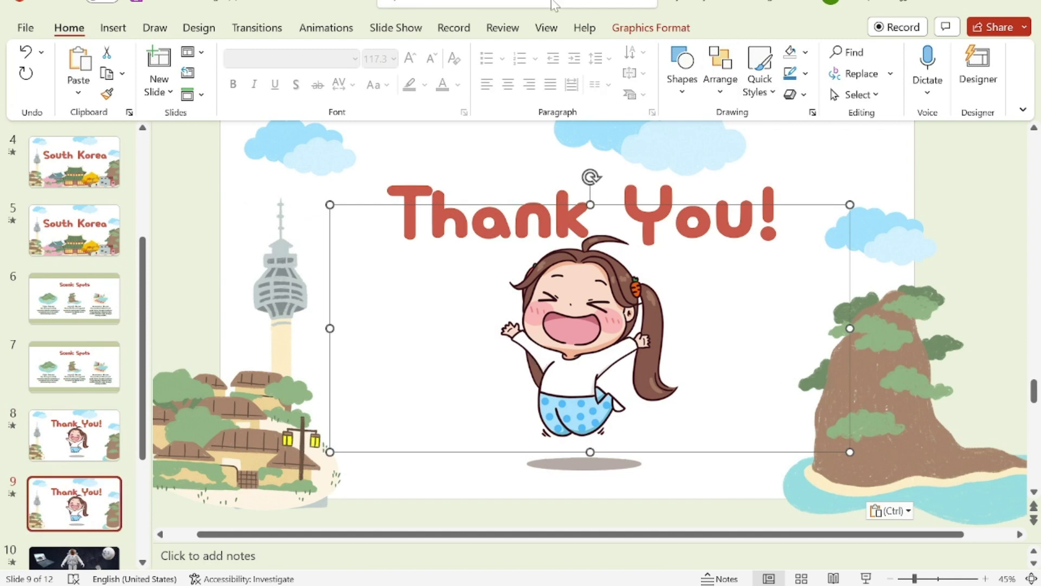
pyautogui.click(323, 30)
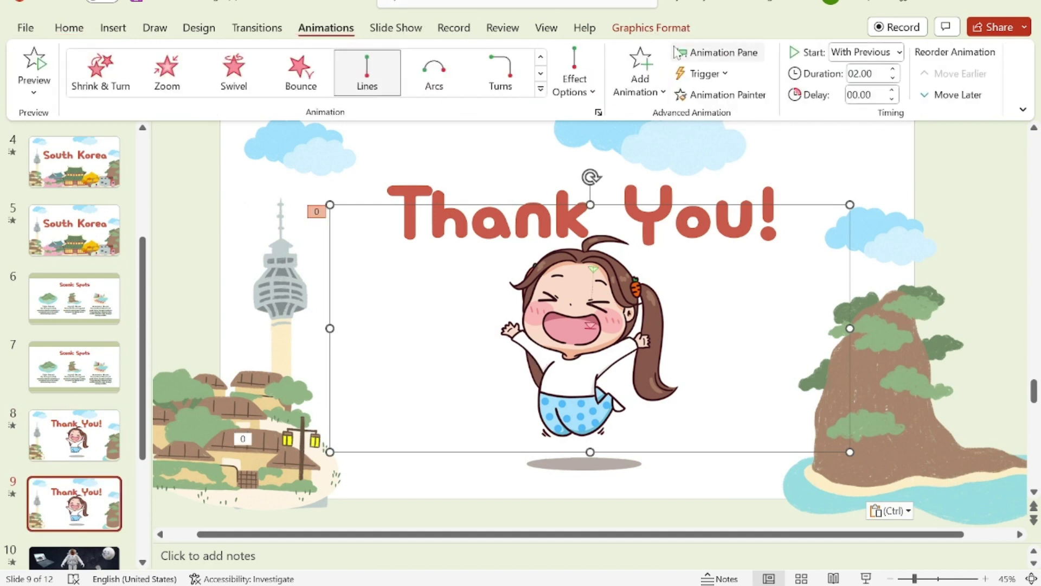
pyautogui.click(696, 54)
pyautogui.click(946, 290)
pyautogui.click(874, 200)
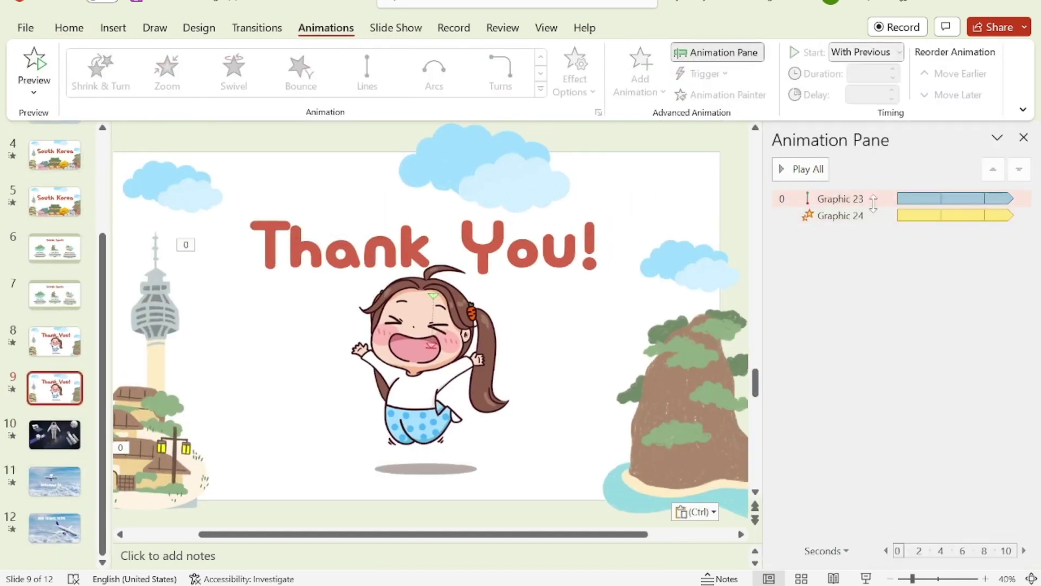
pyautogui.hotkey('shift', 'Down')
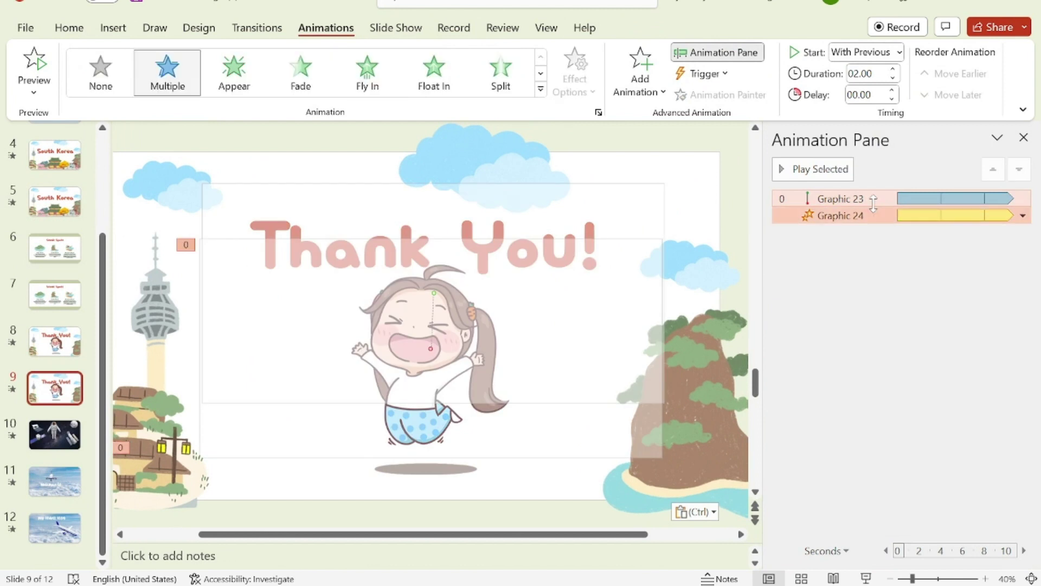
pyautogui.press('Delete')
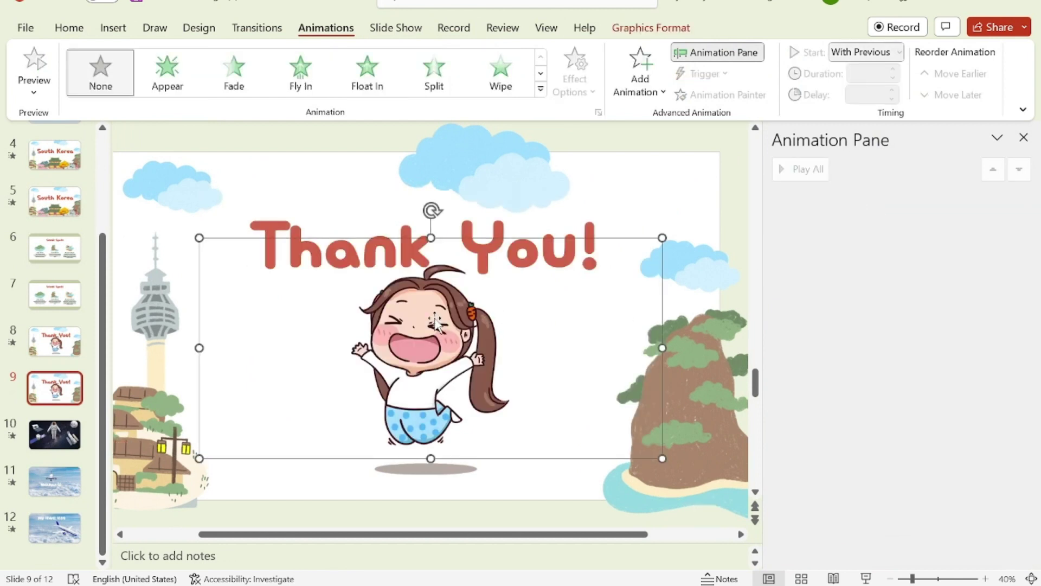
# Give the girl graphic a Lines motion path animation.
pyautogui.click(541, 89)
pyautogui.scroll(-3, 372, 320)
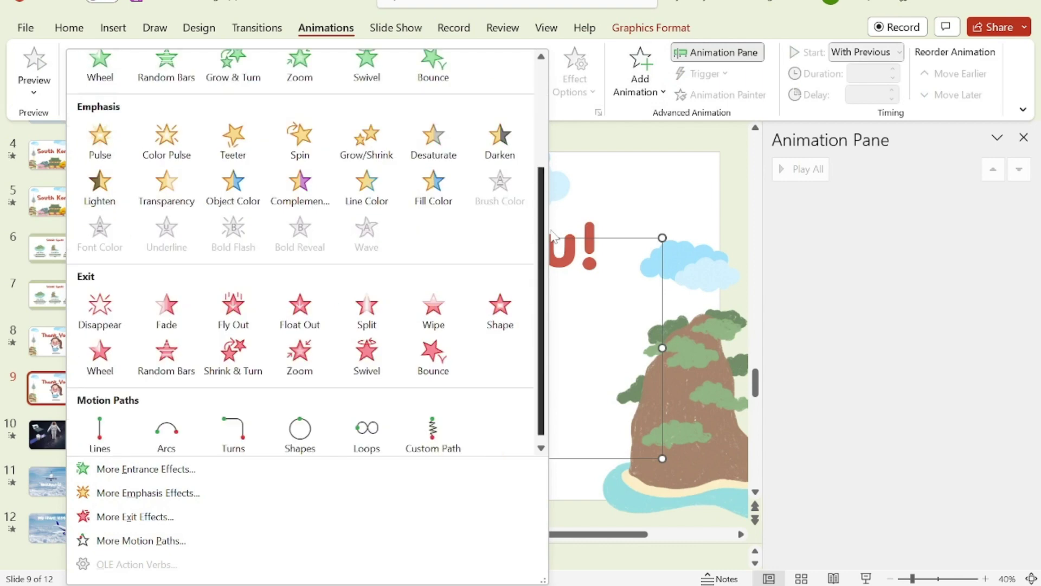
pyautogui.scroll(-1, 372, 320)
pyautogui.click(99, 426)
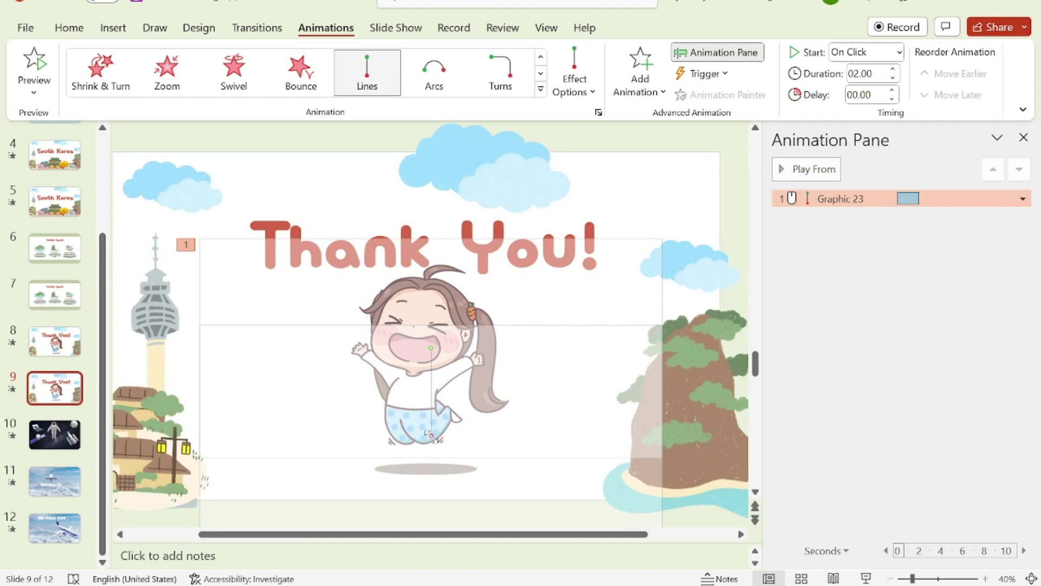
# Shorten the girl's motion path to a small straight-down hop from her current position, preview it and fine-tune it.
pyautogui.moveTo(432, 435); pyautogui.dragTo(424, 357)
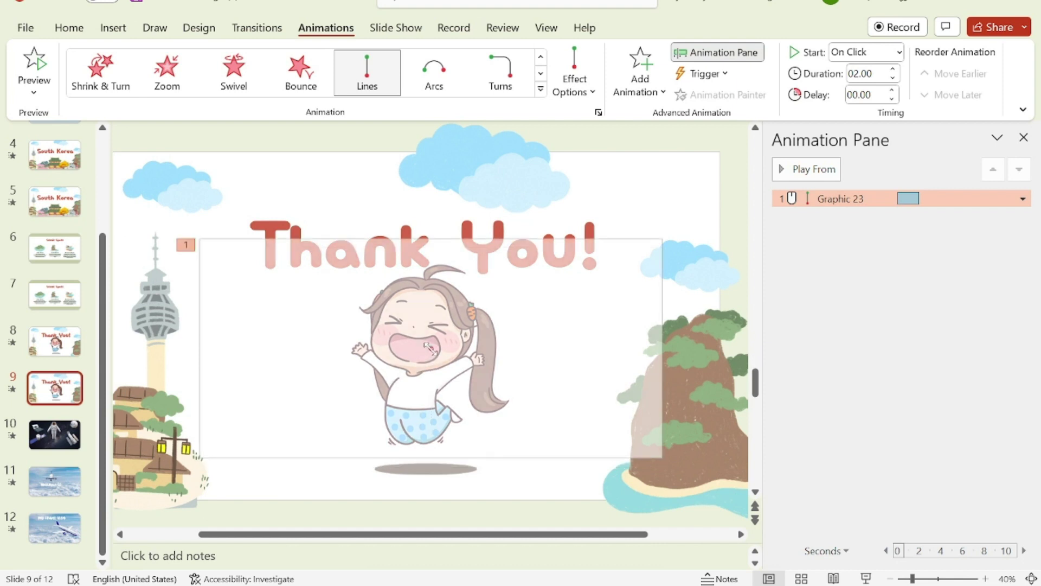
pyautogui.moveTo(430, 349); pyautogui.dragTo(431, 365)
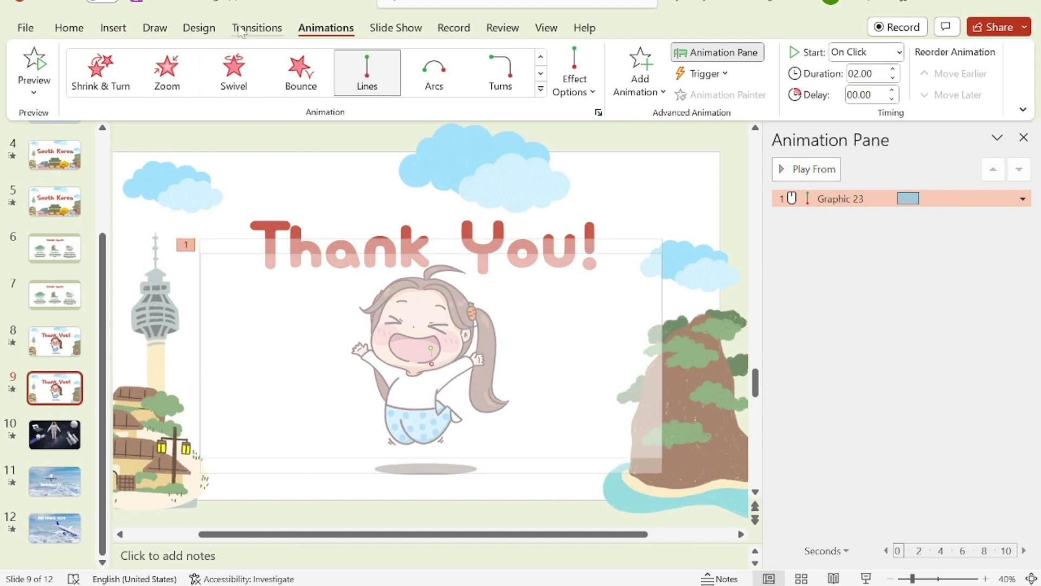
pyautogui.click(33, 82)
pyautogui.moveTo(431, 348); pyautogui.dragTo(432, 340)
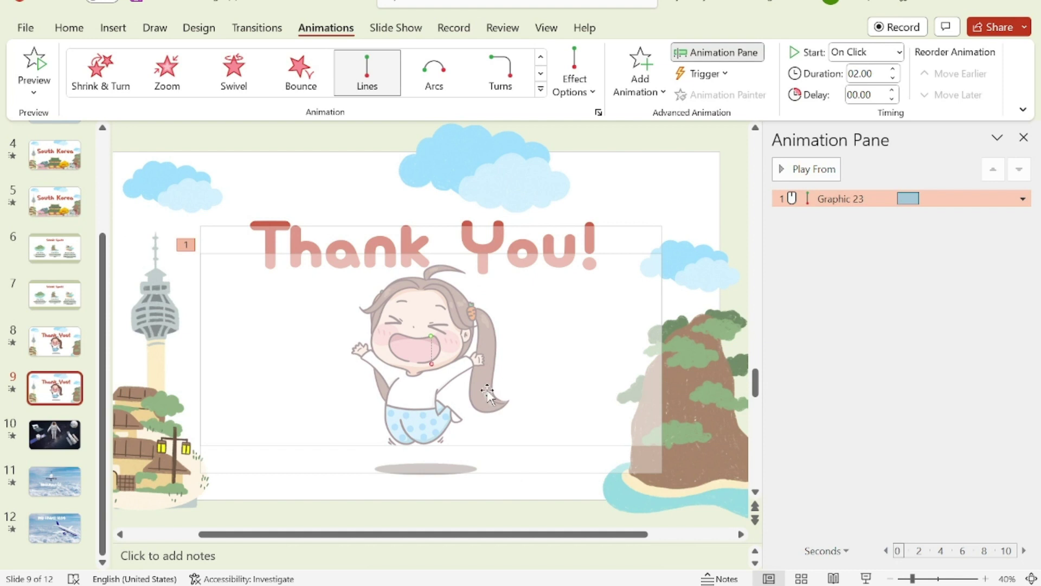
# Make the girl's Down motion path auto-reverse so the hop returns to its start point.
pyautogui.click(1023, 199)
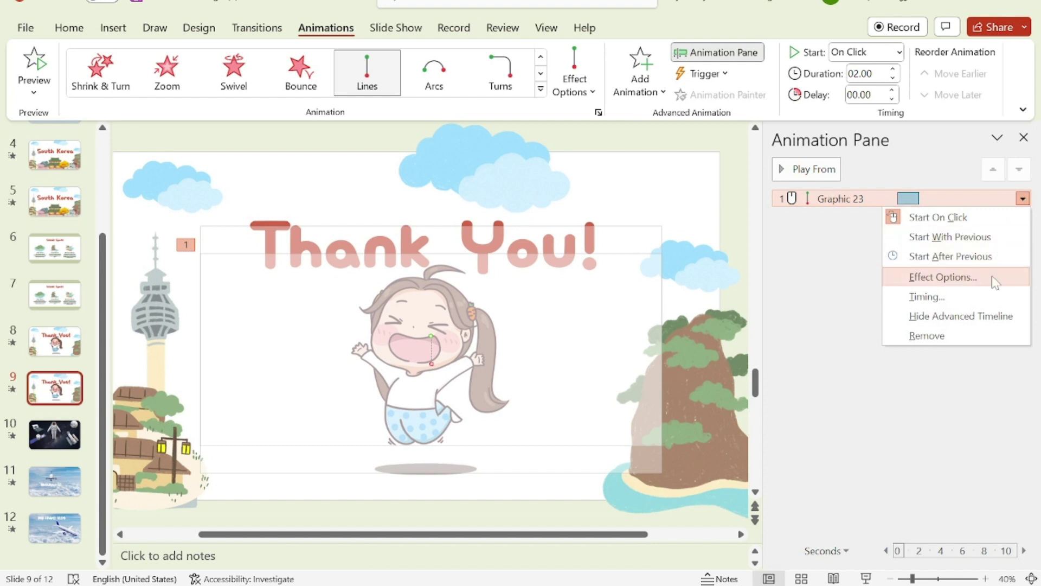
pyautogui.click(943, 276)
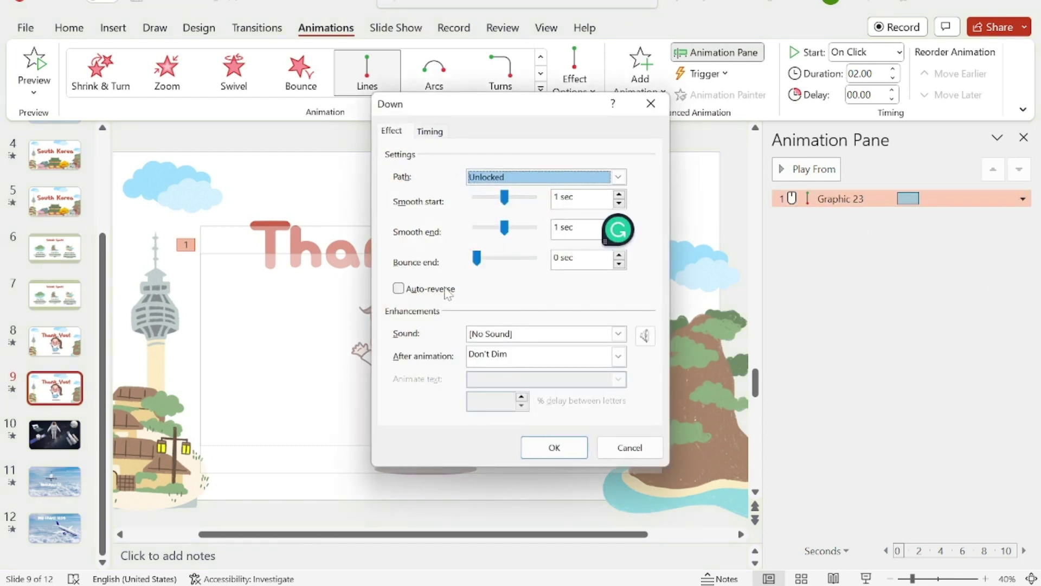
pyautogui.click(447, 291)
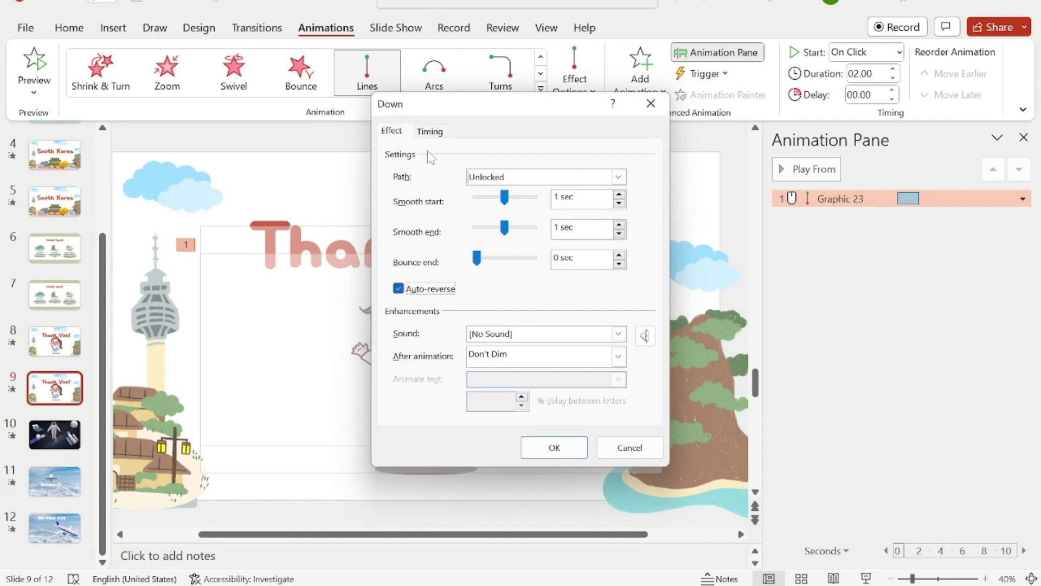
# Set the Down motion path to repeat Until End of Slide and start With Previous.
pyautogui.click(431, 132)
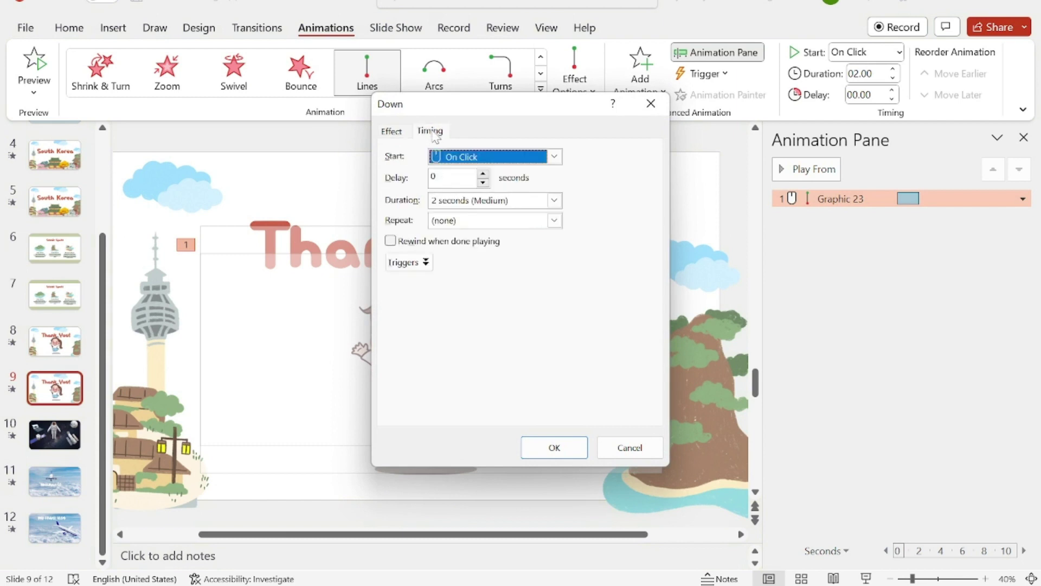
pyautogui.click(554, 220)
pyautogui.click(499, 319)
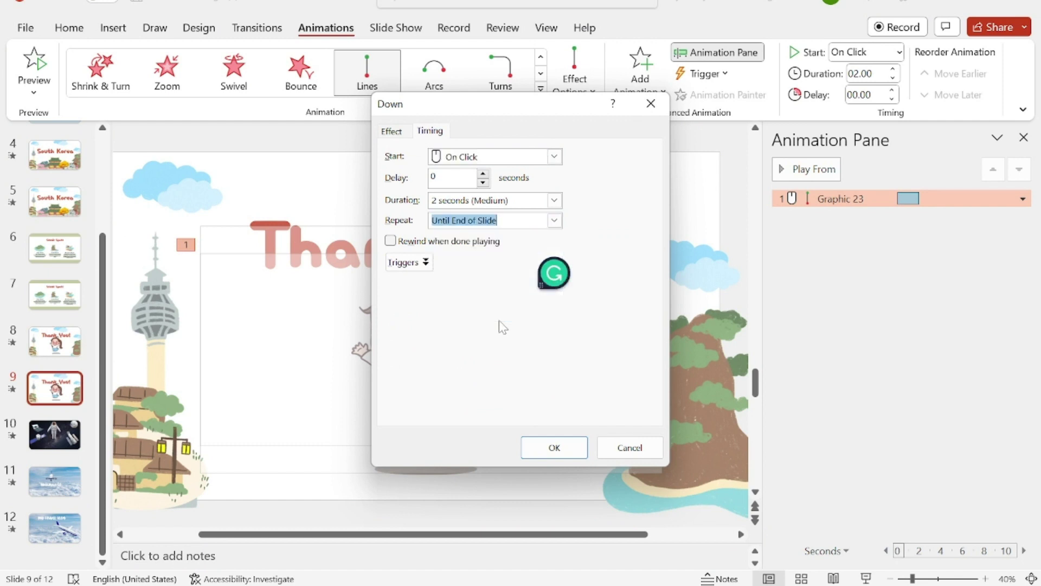
pyautogui.click(554, 156)
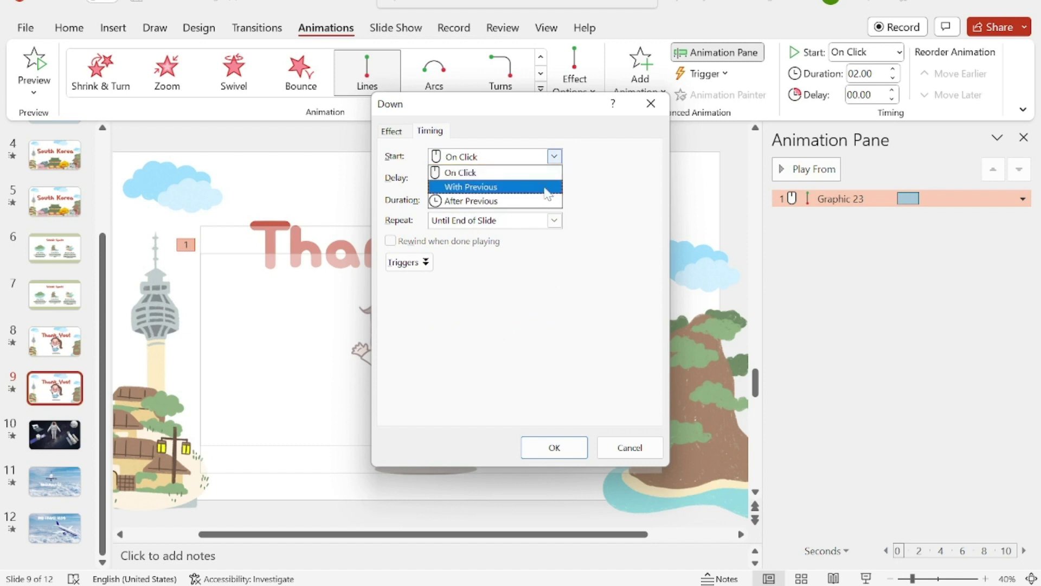
pyautogui.click(547, 186)
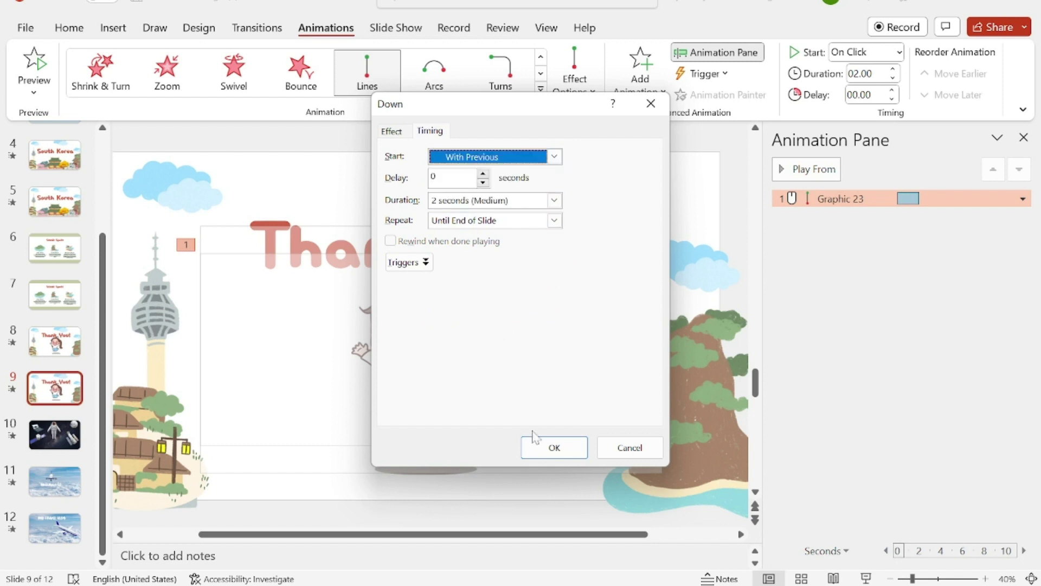
pyautogui.click(551, 447)
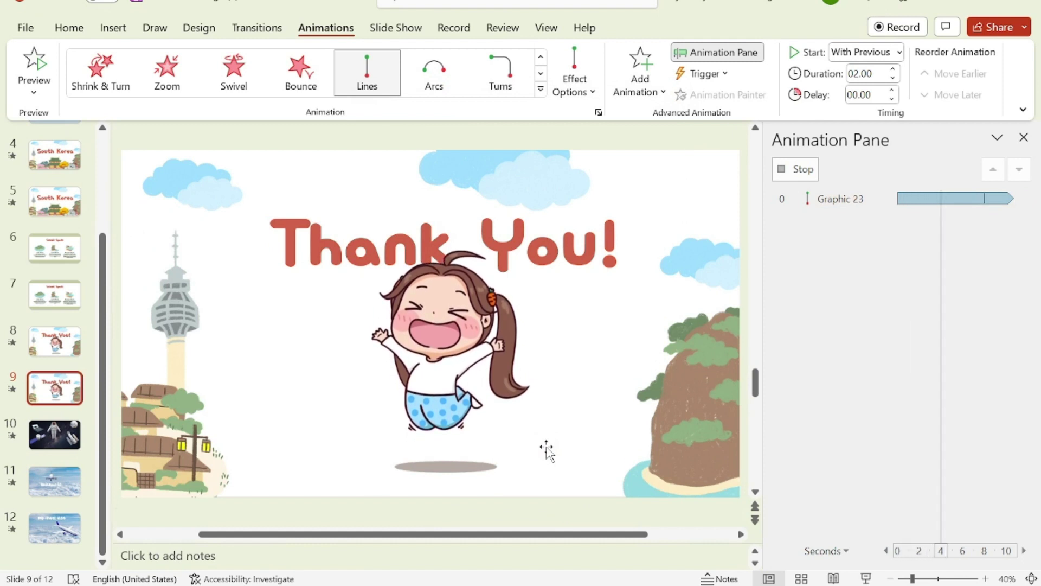
# Apply a Vertical-only Grow/Shrink emphasis to the girl's shadow, Graphic 24.
pyautogui.click(439, 475)
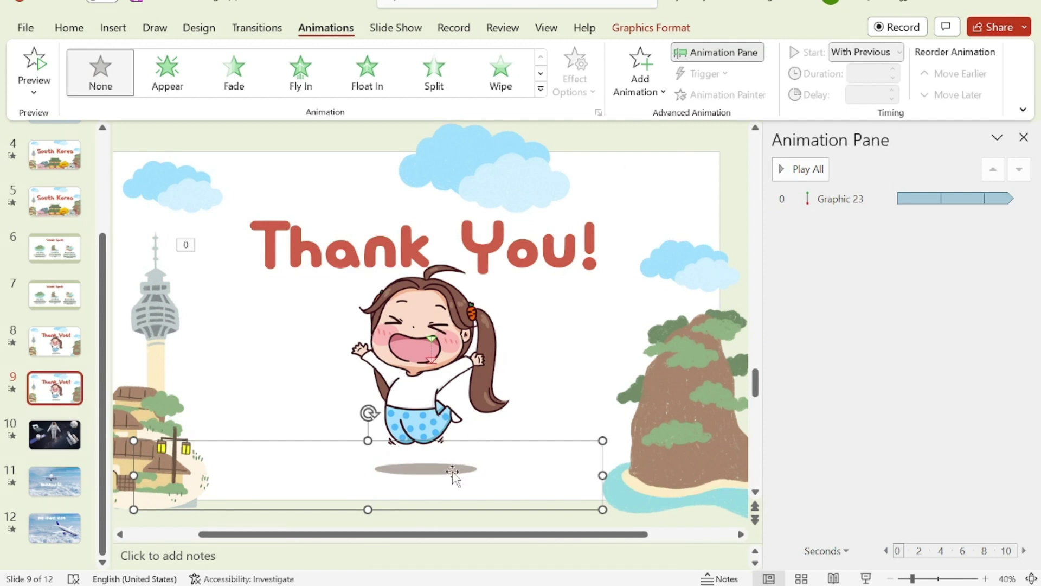
pyautogui.click(541, 90)
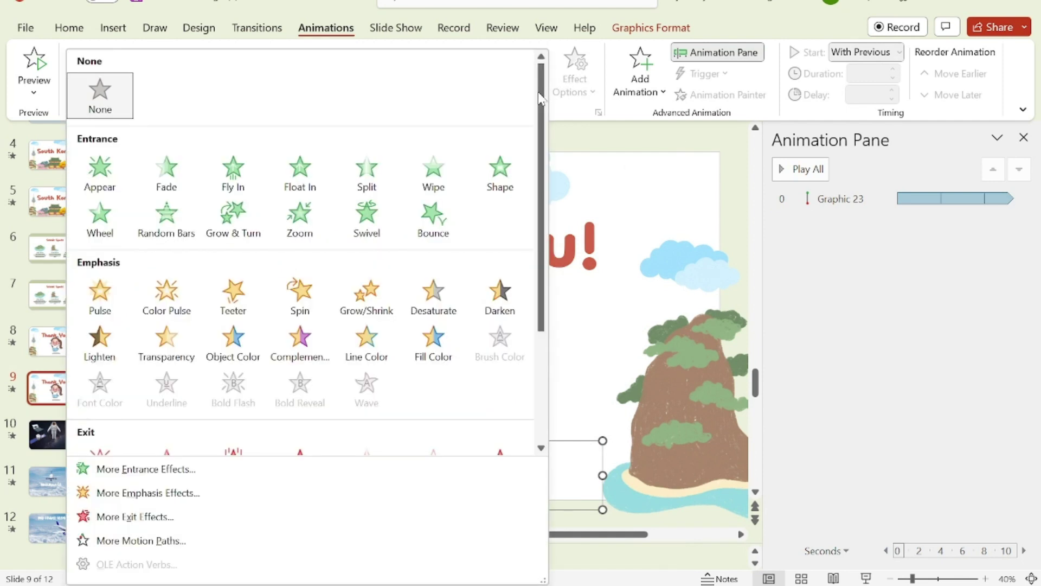
pyautogui.click(381, 296)
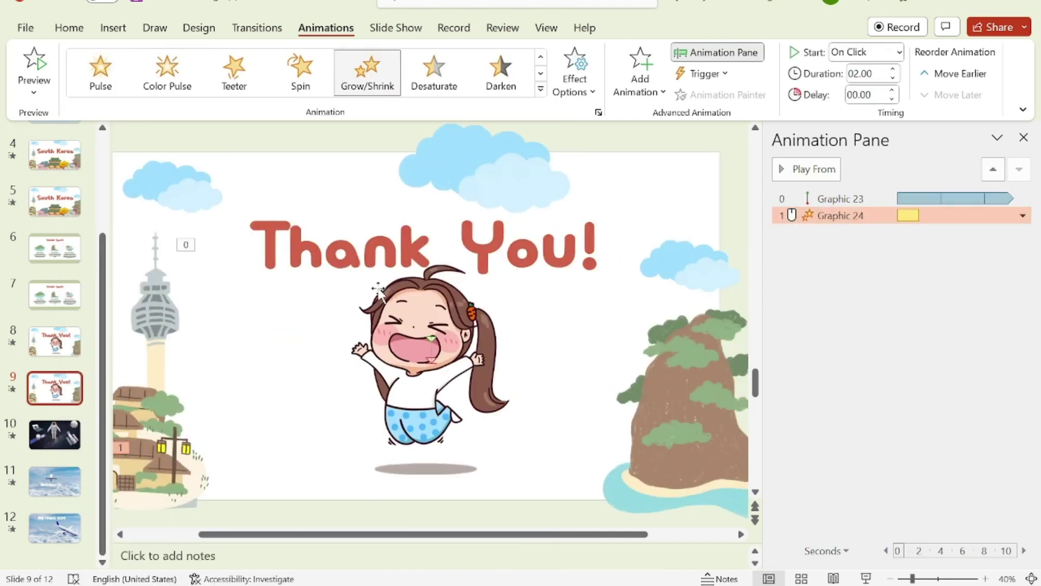
pyautogui.click(577, 90)
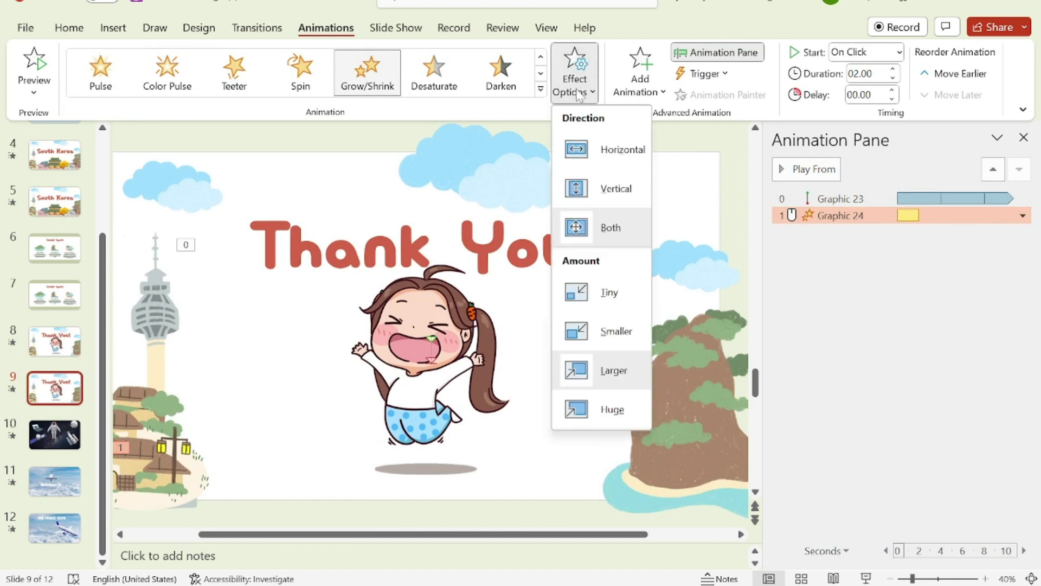
pyautogui.click(591, 189)
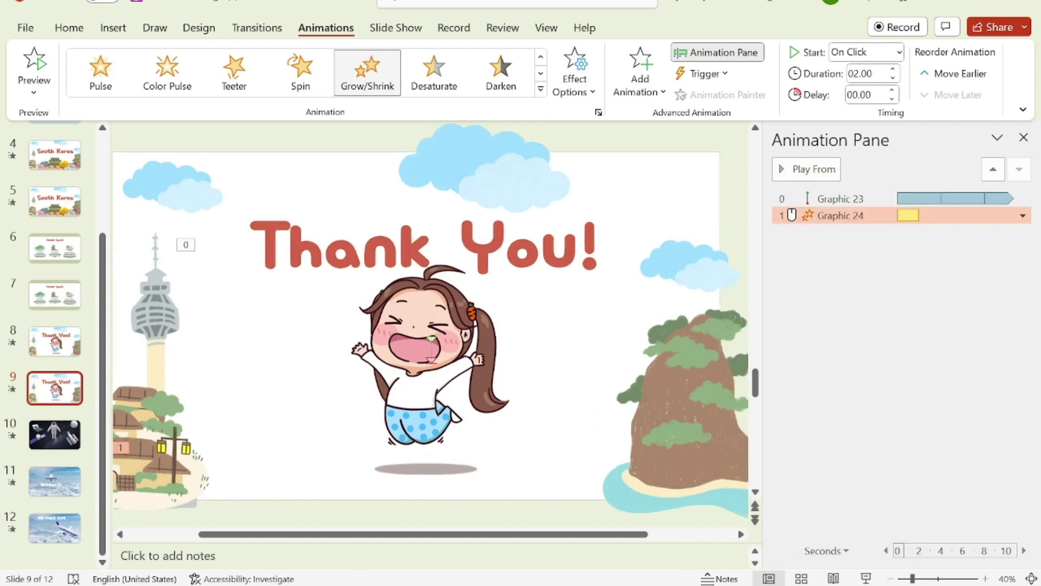
pyautogui.click(1023, 216)
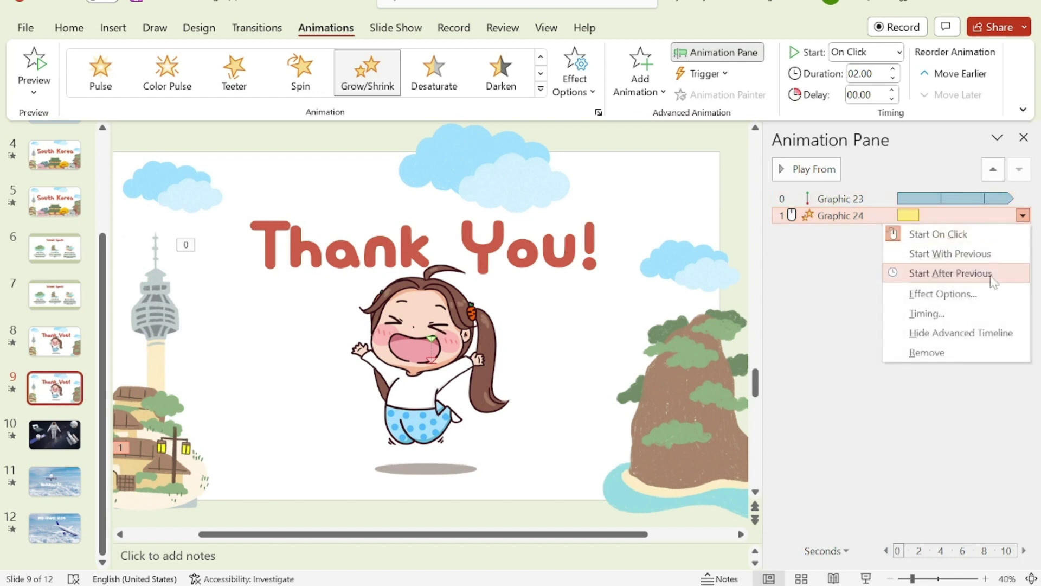
pyautogui.click(994, 300)
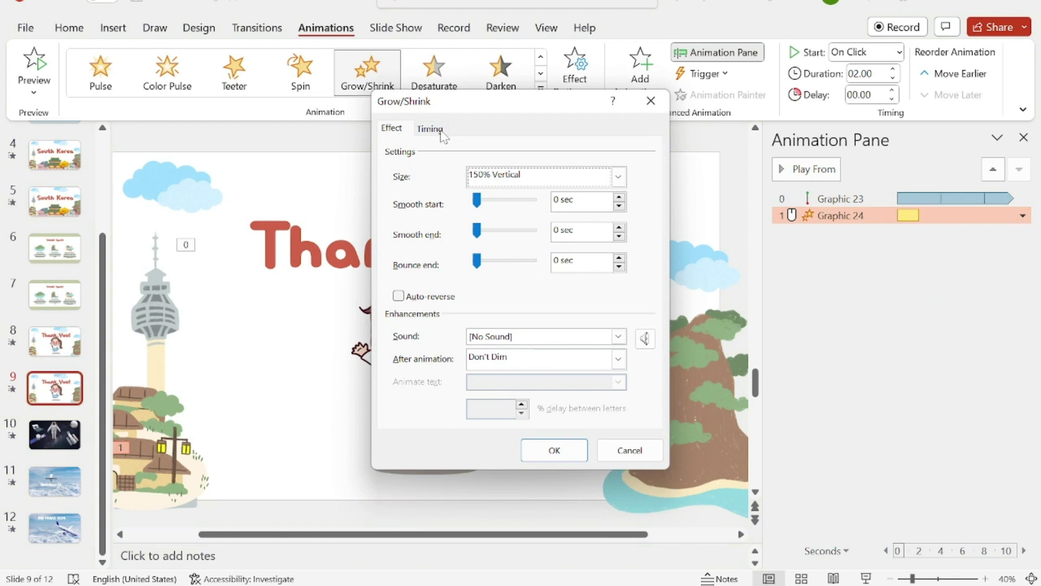
# Make the shadow's Grow/Shrink auto-reverse, repeat Until End of Slide, start With Previous, then play the slide show.
pyautogui.click(400, 297)
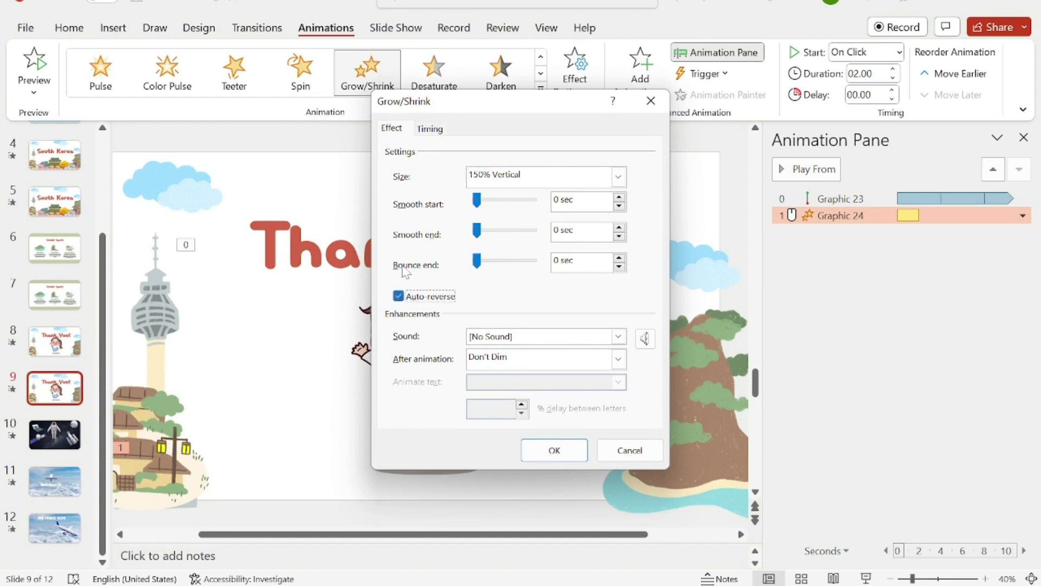
pyautogui.click(430, 131)
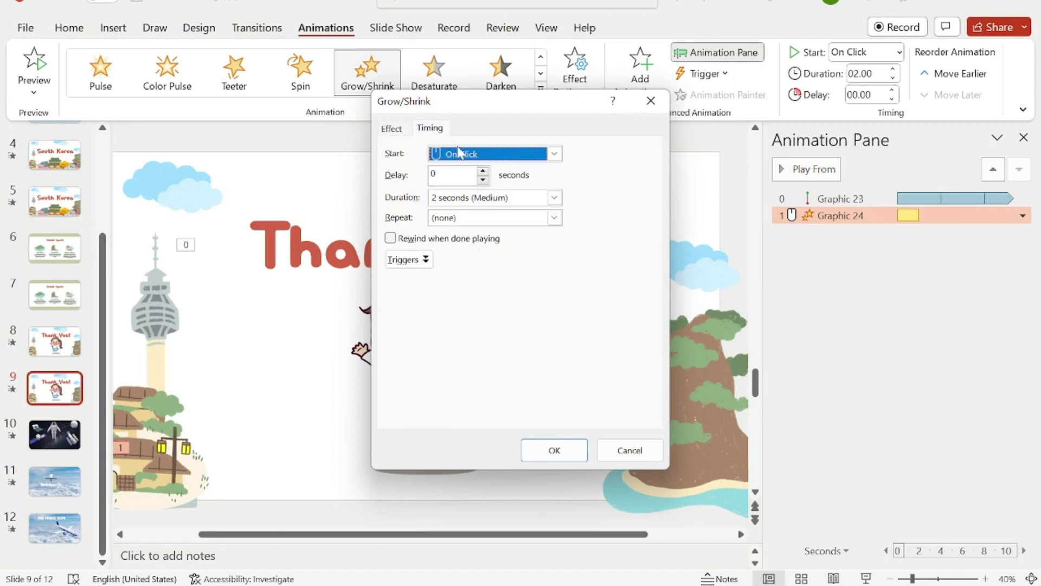
pyautogui.click(553, 217)
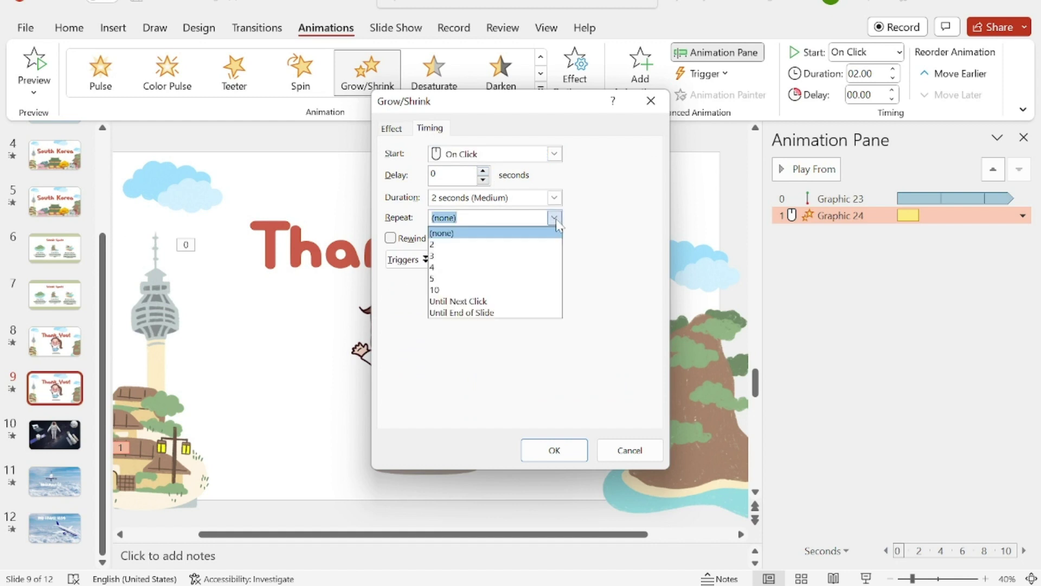
pyautogui.click(492, 313)
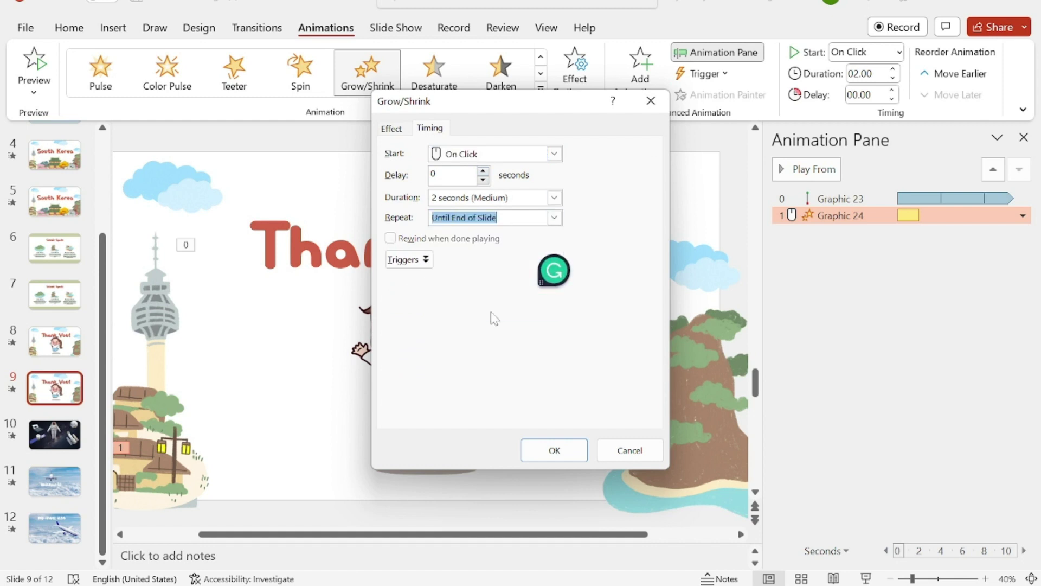
pyautogui.click(554, 154)
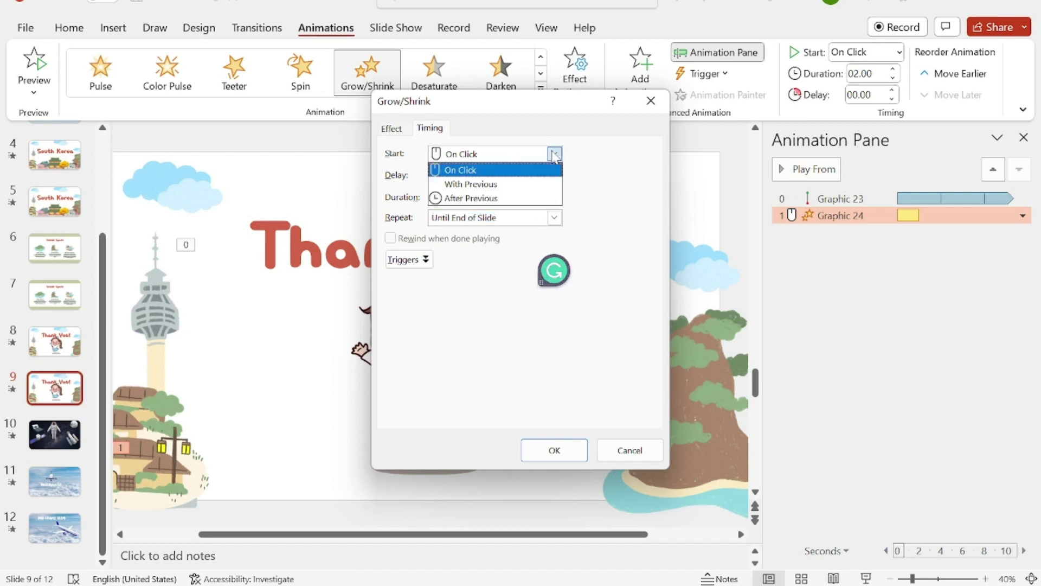
pyautogui.click(525, 186)
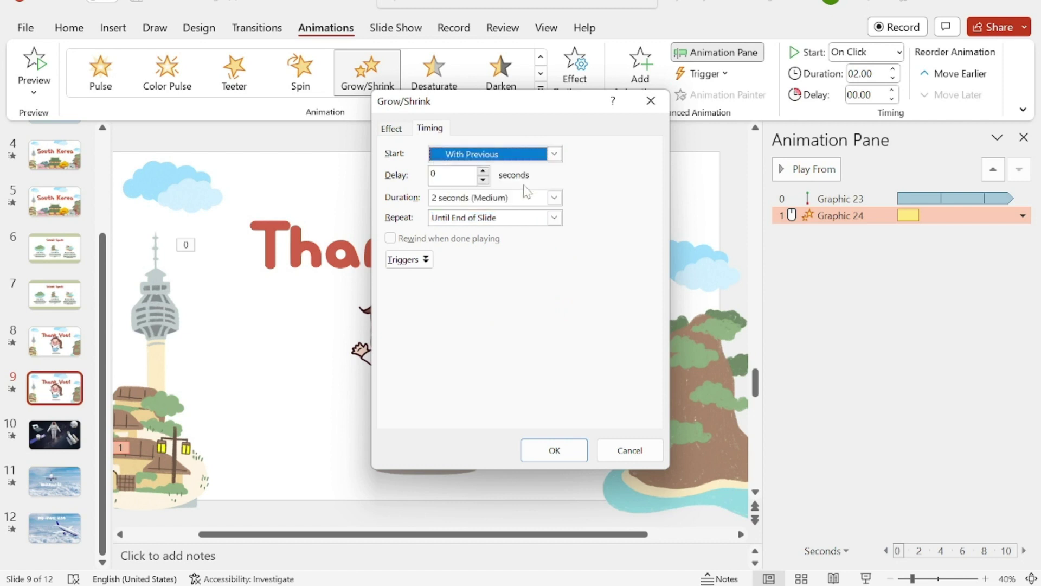
pyautogui.click(561, 448)
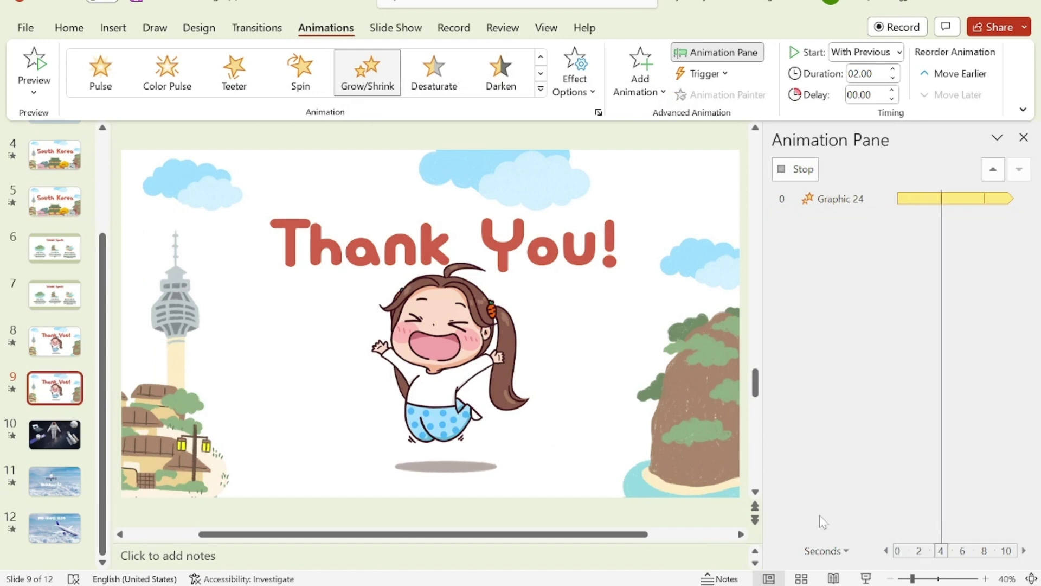
pyautogui.click(866, 578)
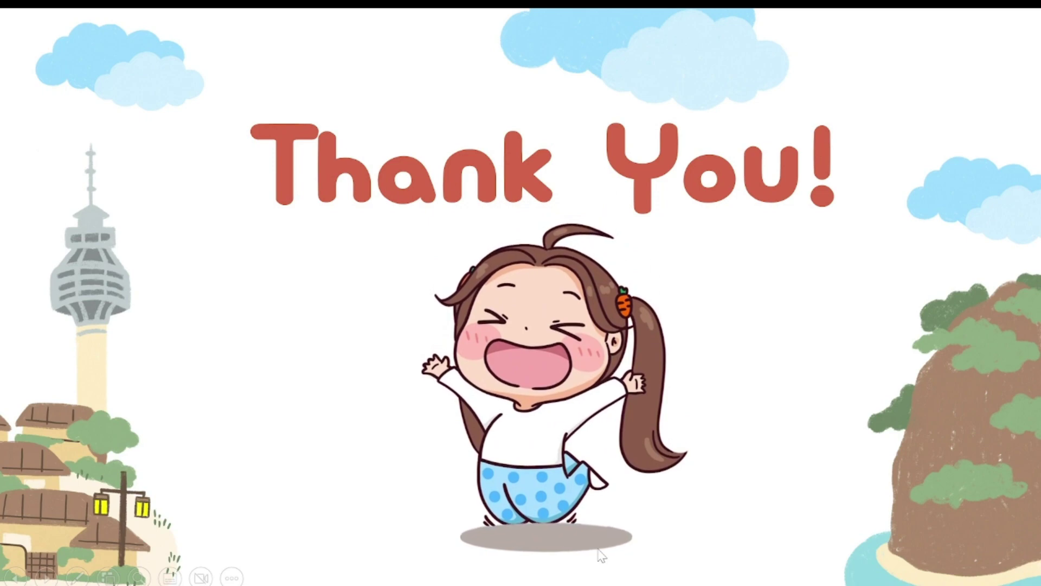
# Move the girl graphic slightly lower above her shadow and replay the slide show to check the bounce.
pyautogui.press('Escape')
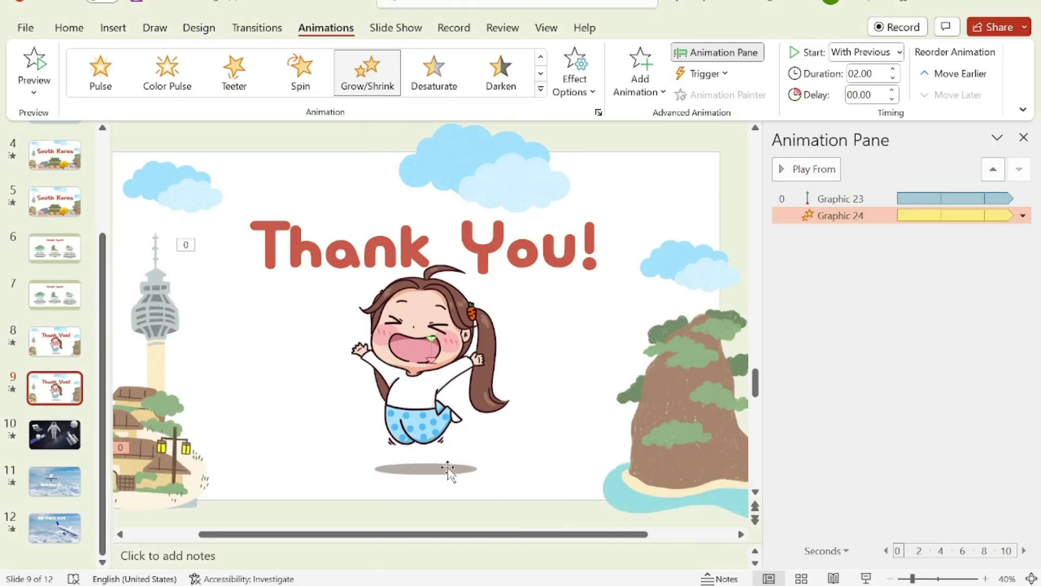
pyautogui.click(438, 407)
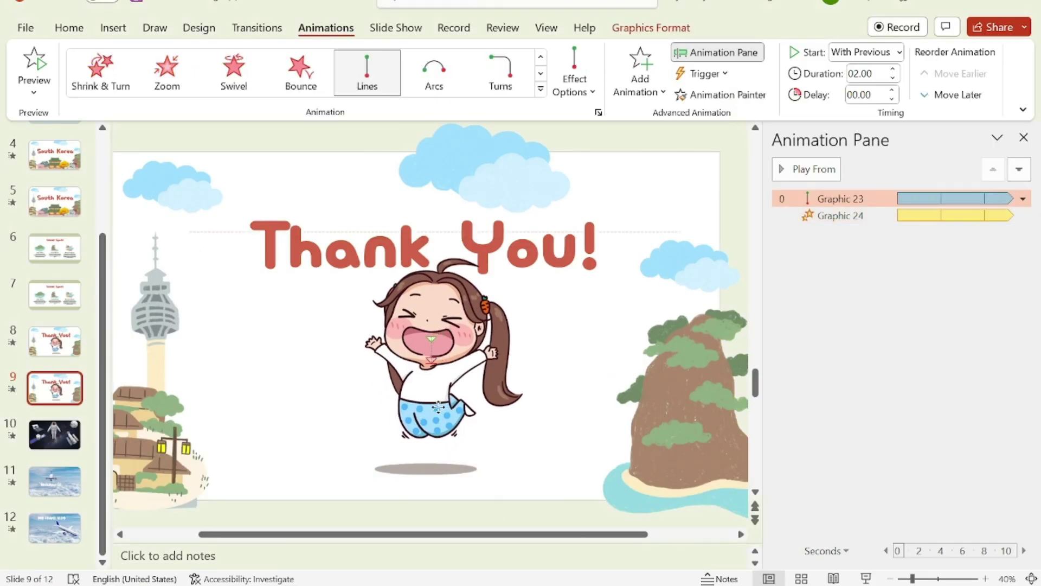
pyautogui.moveTo(434, 405)
pyautogui.mouseDown()
pyautogui.moveTo(428, 432)
pyautogui.moveTo(429, 398)
pyautogui.mouseUp()
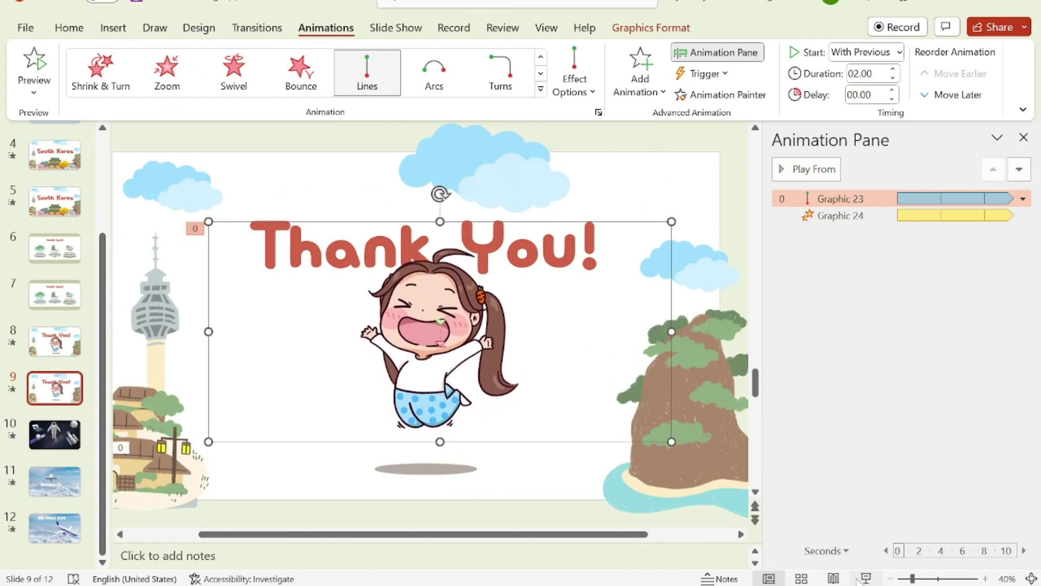
pyautogui.click(865, 578)
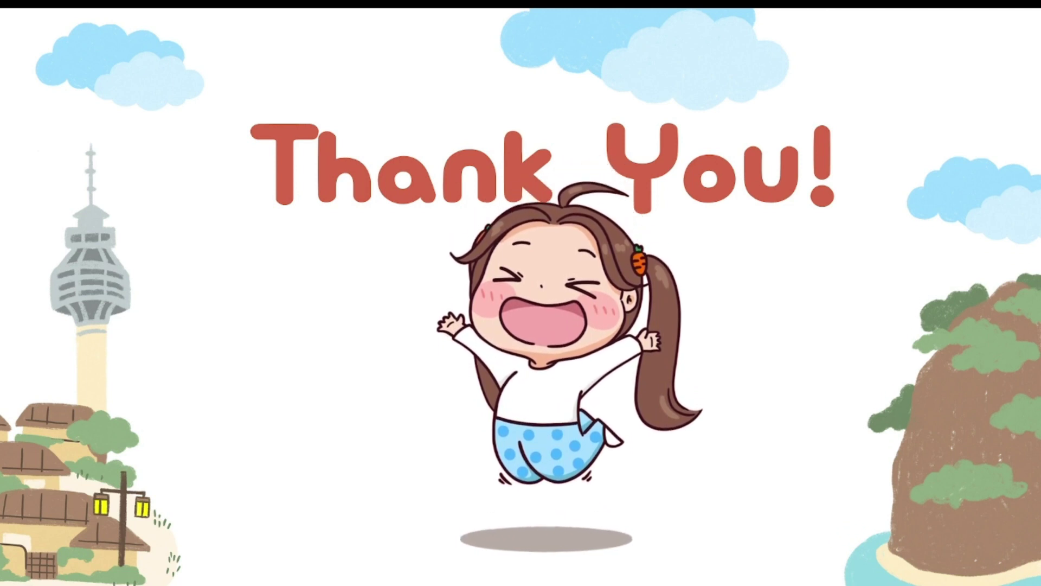
pyautogui.press('Escape')
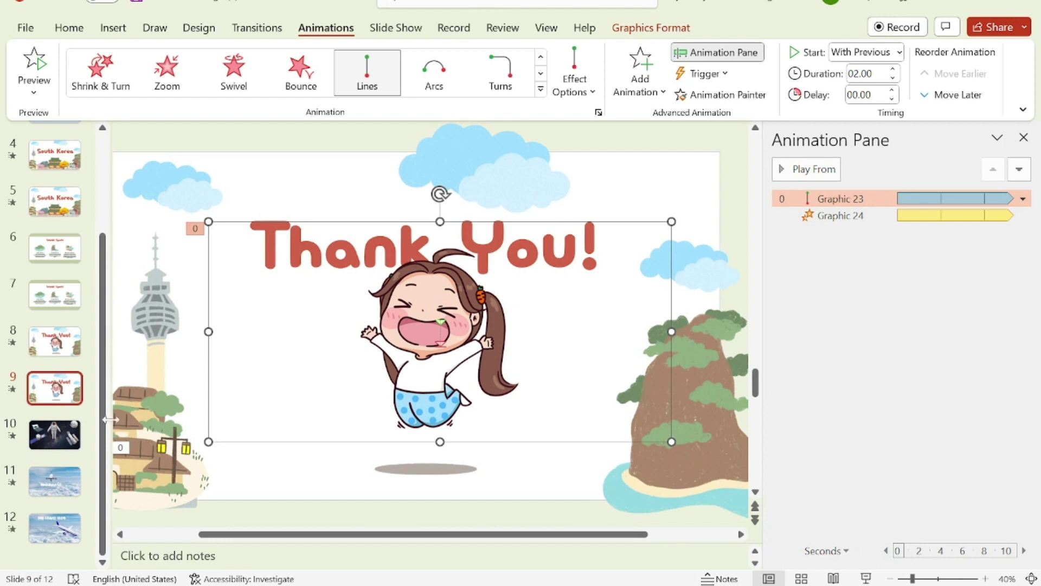
# Add a new blank slide 10 after the Thank You slide and bring up the Insert commands.
pyautogui.click(61, 395)
pyautogui.hotkey('ctrl', 'm')
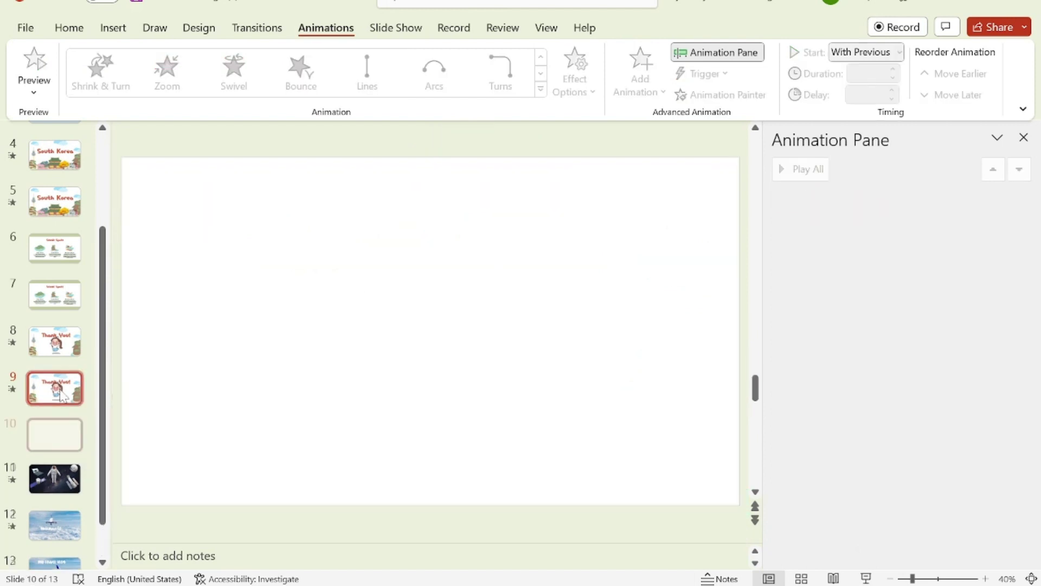
pyautogui.click(70, 26)
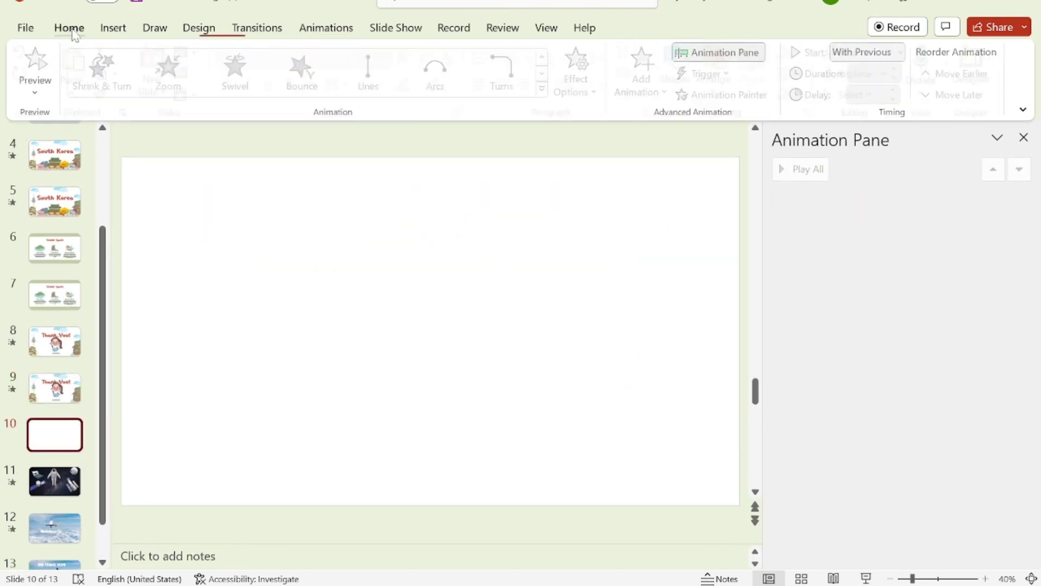
pyautogui.click(124, 33)
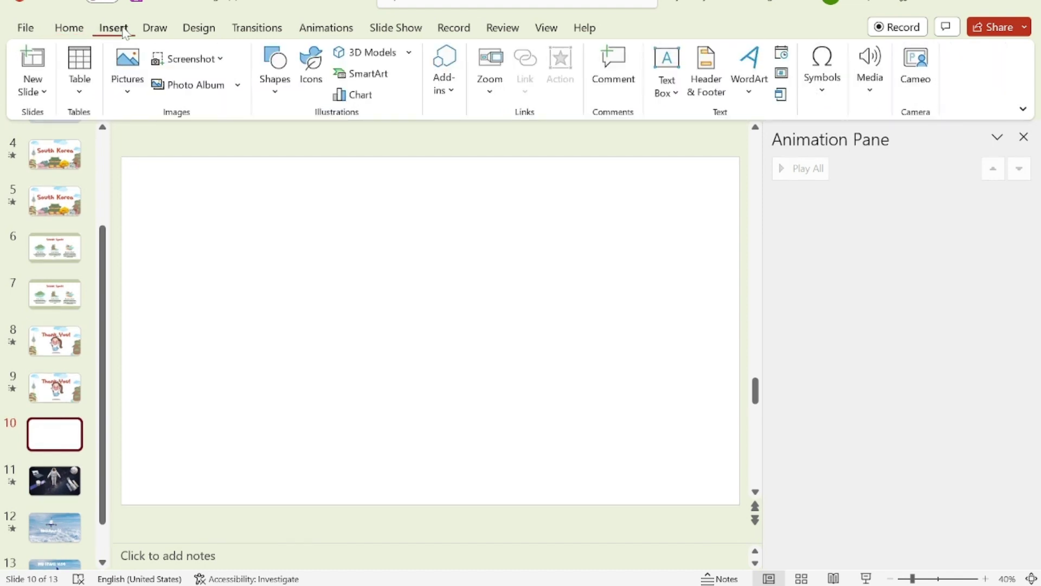
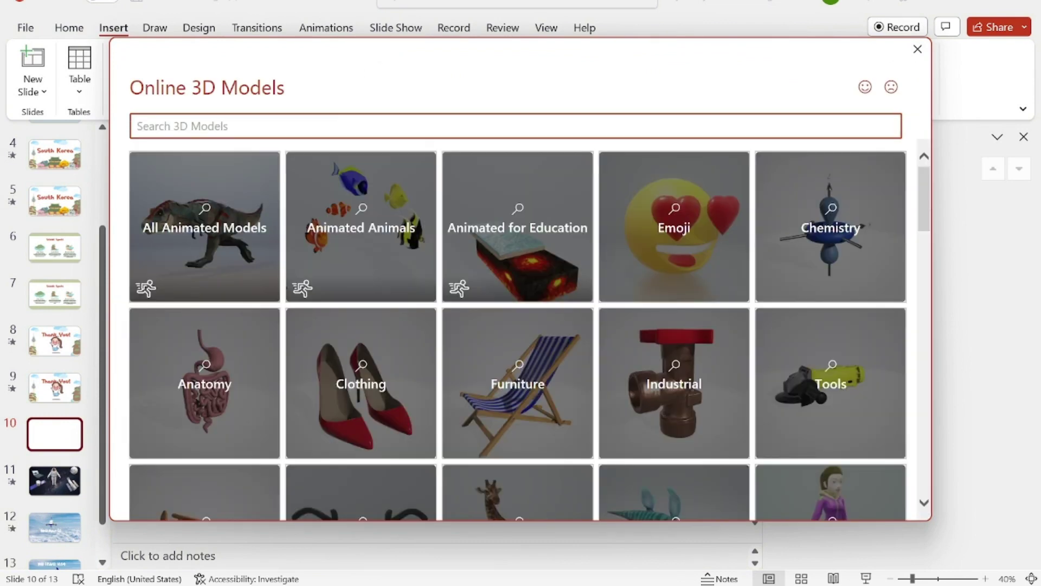
# Insert the burgundy laptop from the Microsoft Products 3D model collection onto slide 10.
pyautogui.moveTo(925, 200); pyautogui.dragTo(970, 472)
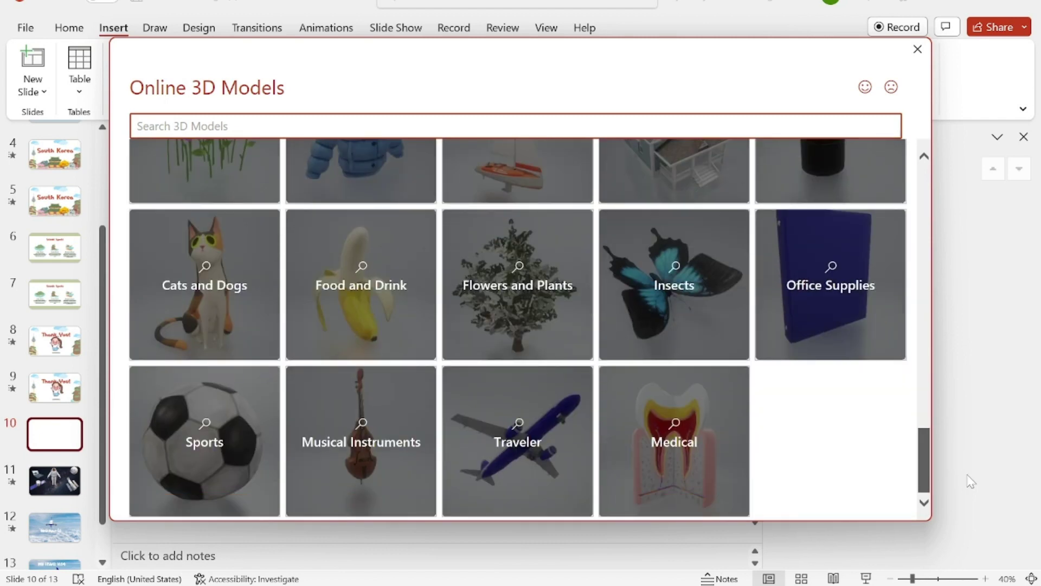
pyautogui.moveTo(971, 481)
pyautogui.mouseDown()
pyautogui.moveTo(922, 214)
pyautogui.moveTo(904, 179)
pyautogui.mouseUp()
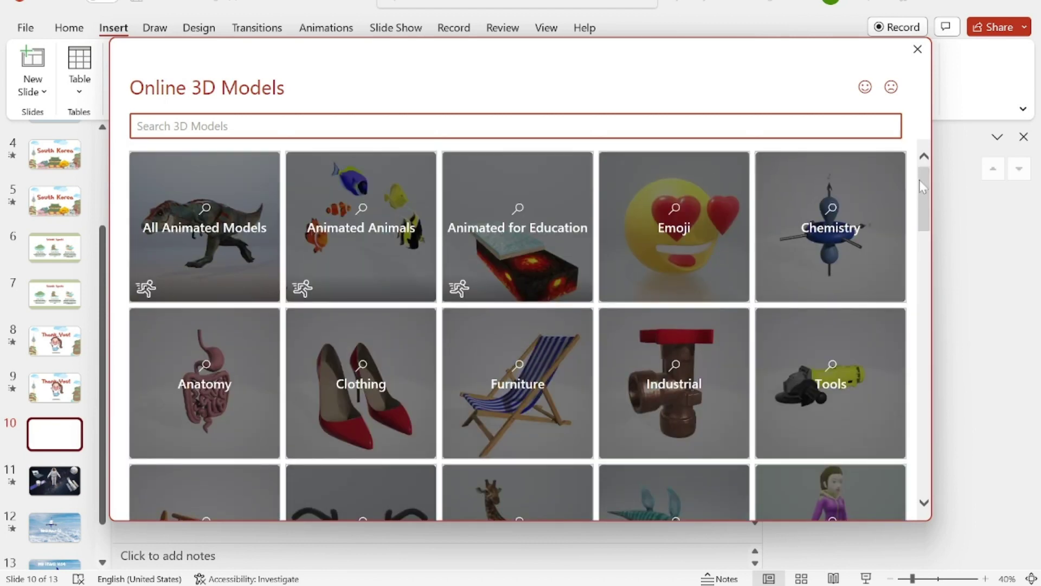
pyautogui.moveTo(923, 186); pyautogui.dragTo(933, 239)
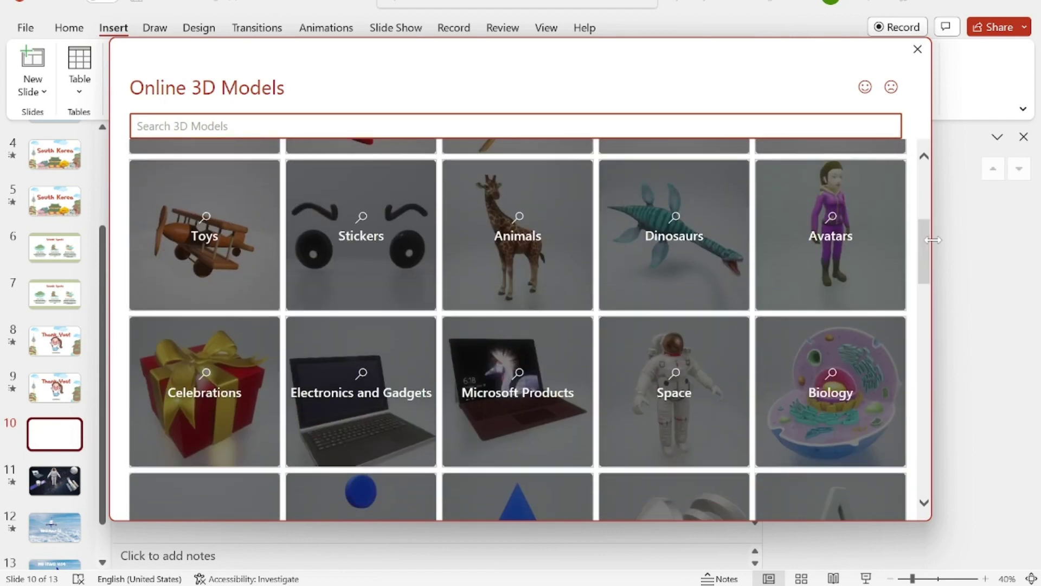
pyautogui.click(523, 373)
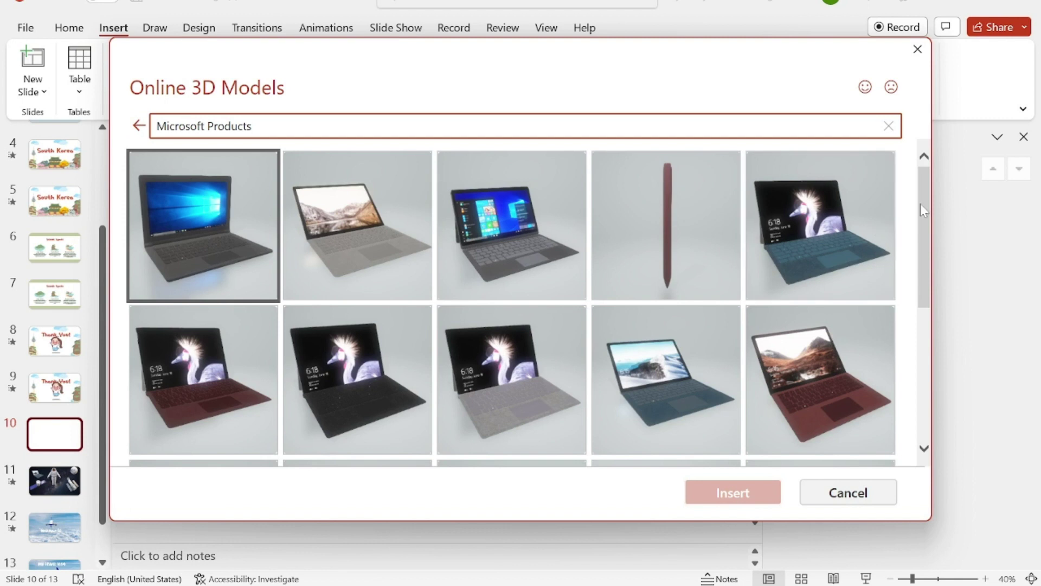
pyautogui.moveTo(919, 204)
pyautogui.mouseDown()
pyautogui.moveTo(937, 385)
pyautogui.moveTo(904, 245)
pyautogui.mouseUp()
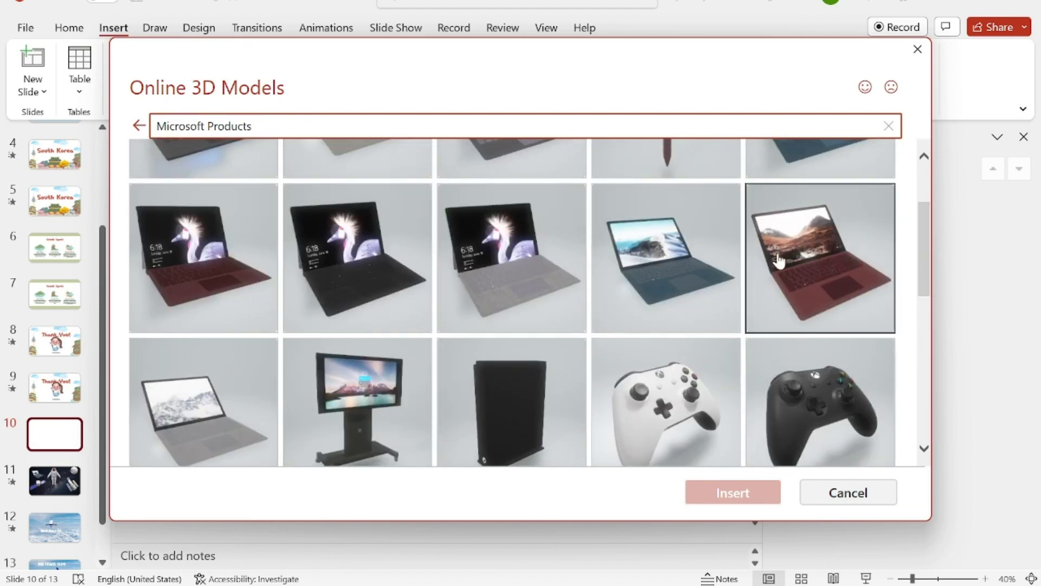
pyautogui.click(777, 260)
pyautogui.click(730, 494)
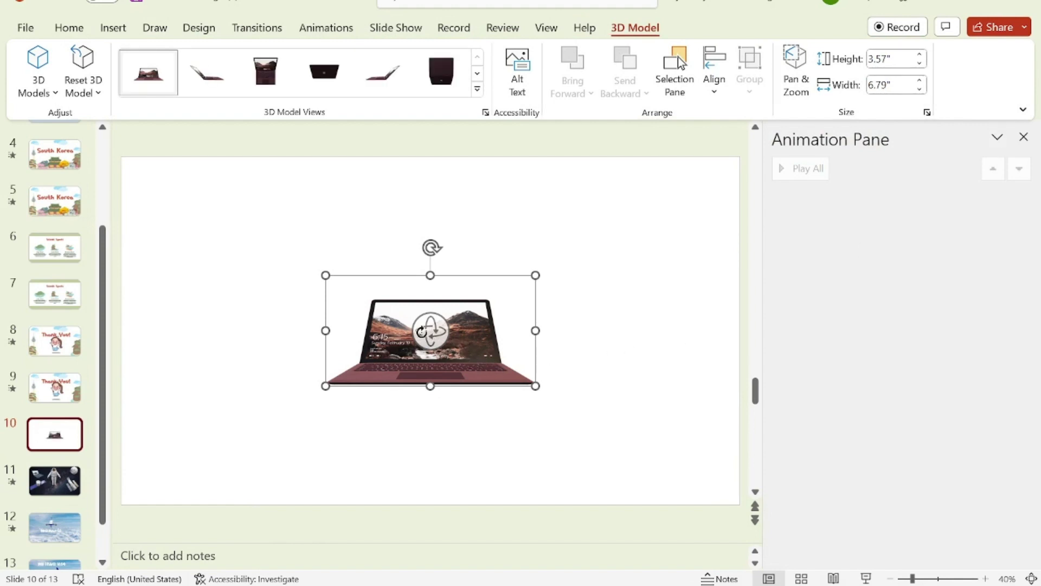
# Tilt the laptop model to an angled view, enlarging it to 7.58" by 8.16".
pyautogui.moveTo(421, 332)
pyautogui.mouseDown()
pyautogui.moveTo(491, 443)
pyautogui.moveTo(318, 291)
pyautogui.moveTo(453, 177)
pyautogui.moveTo(705, 233)
pyautogui.moveTo(699, 422)
pyautogui.moveTo(540, 399)
pyautogui.mouseUp()
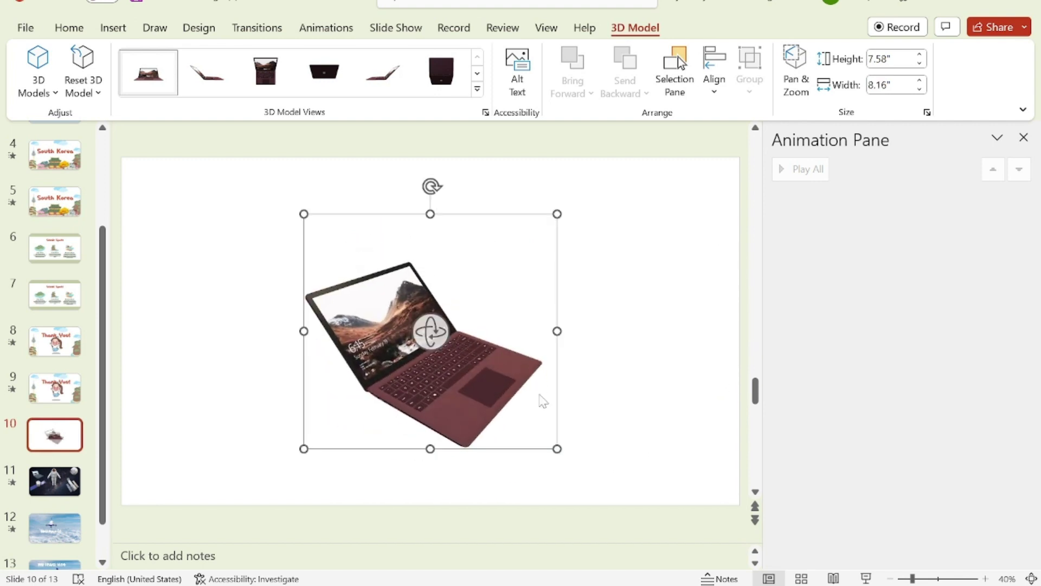
pyautogui.click(310, 36)
# Try Arrive, Turntable, Swing, Jump & Turn and Leave on the laptop, settle on Appear, then go to slide 11.
pyautogui.click(169, 76)
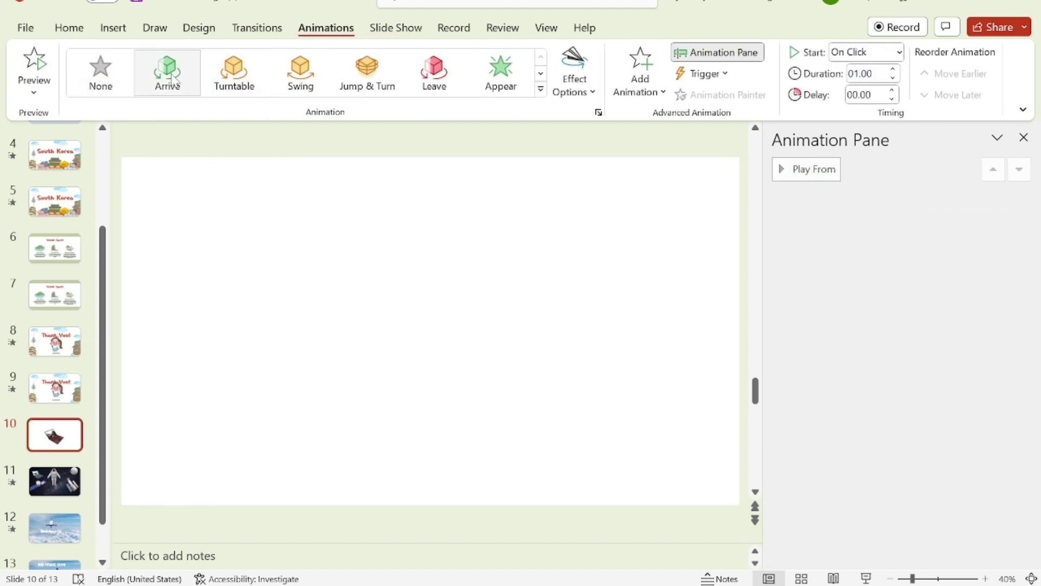
pyautogui.click(241, 78)
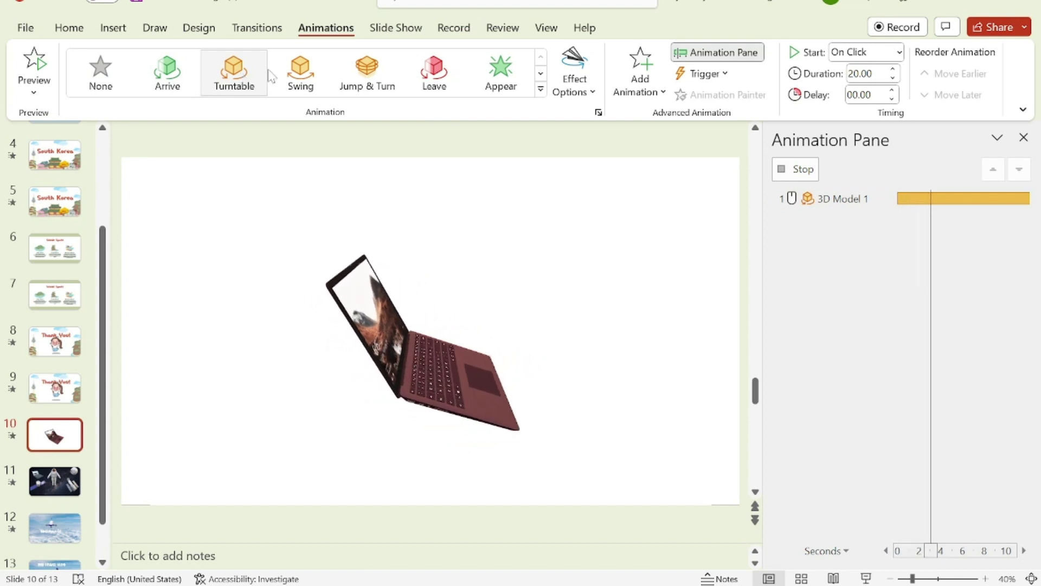
pyautogui.click(319, 70)
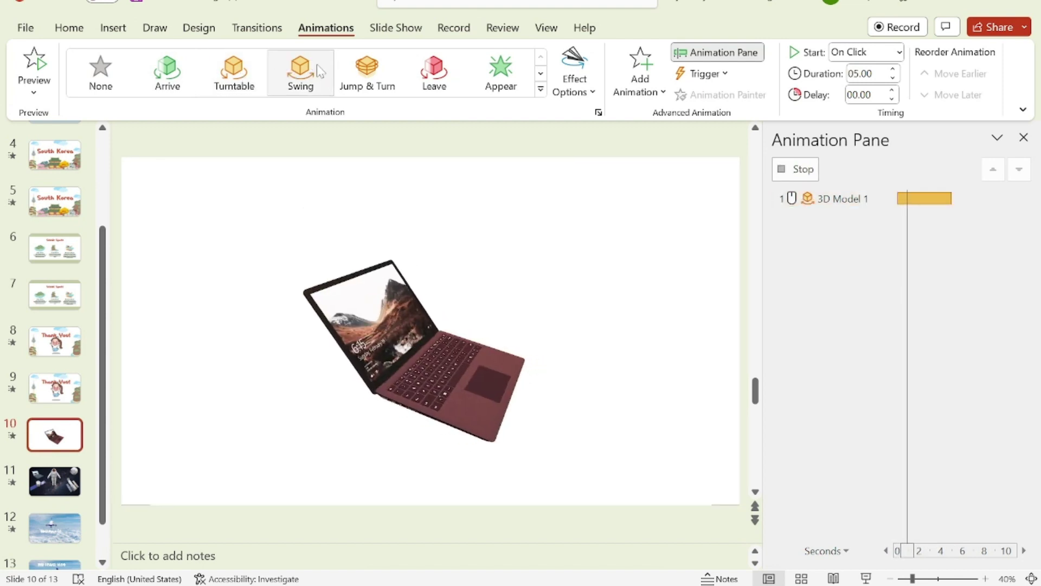
pyautogui.click(389, 77)
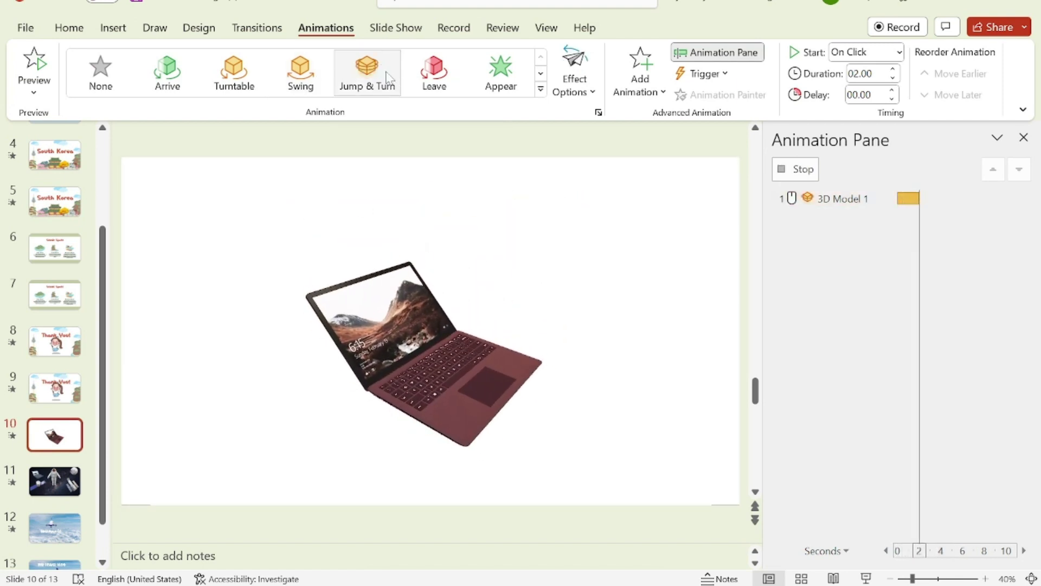
pyautogui.click(426, 80)
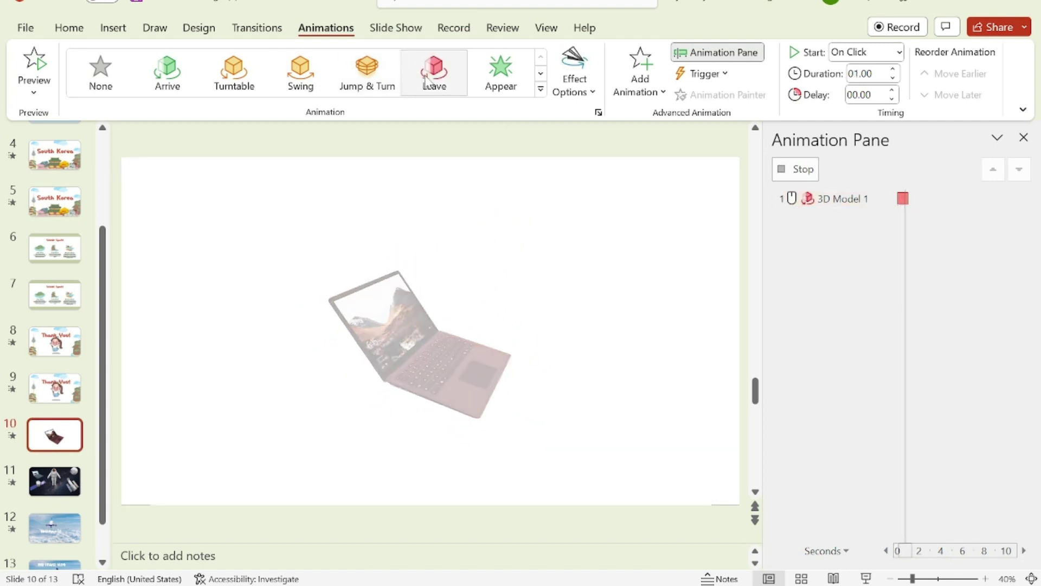
pyautogui.click(506, 84)
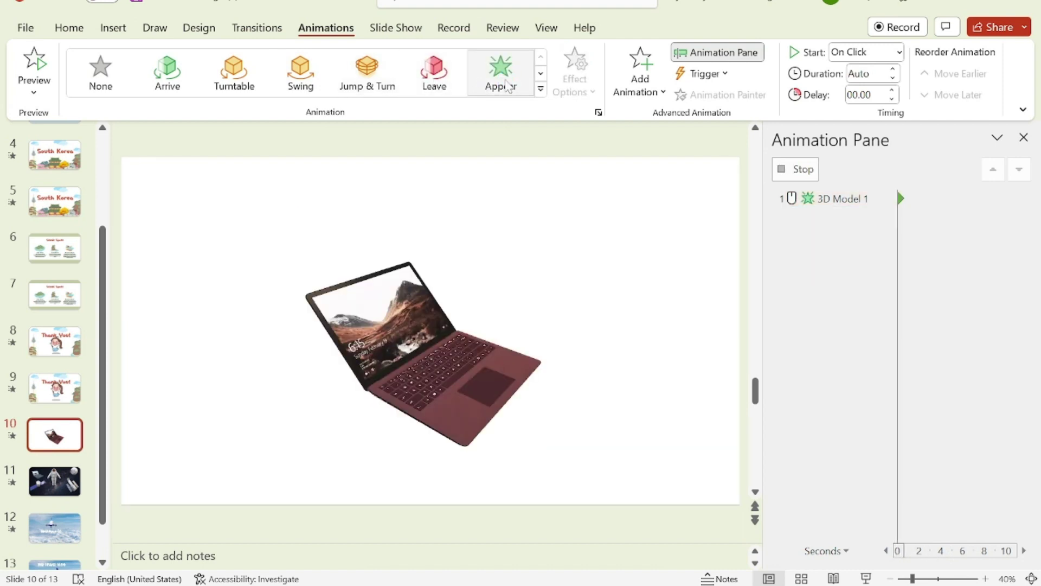
pyautogui.click(540, 74)
pyautogui.click(541, 57)
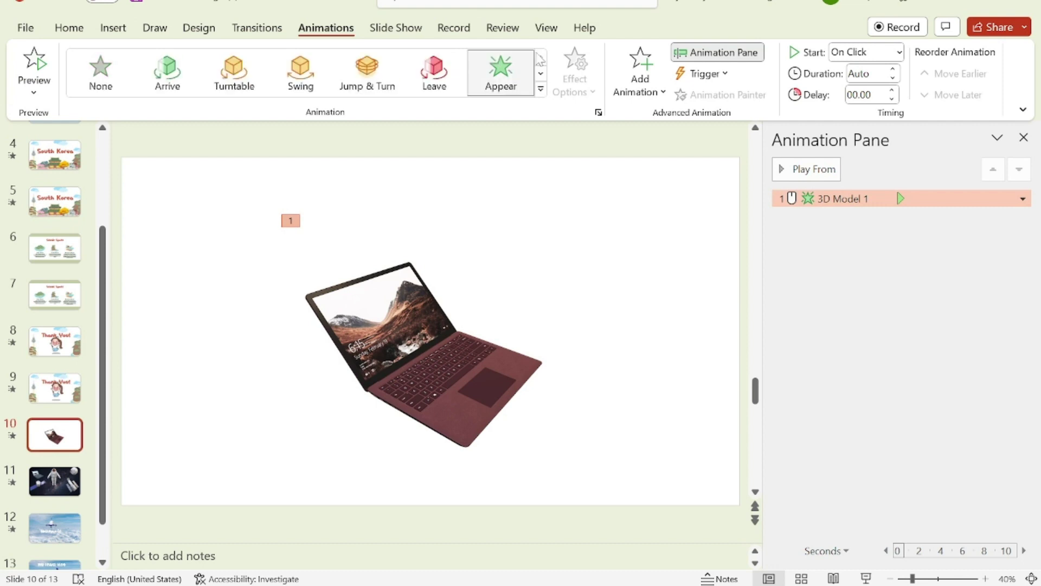
pyautogui.click(61, 482)
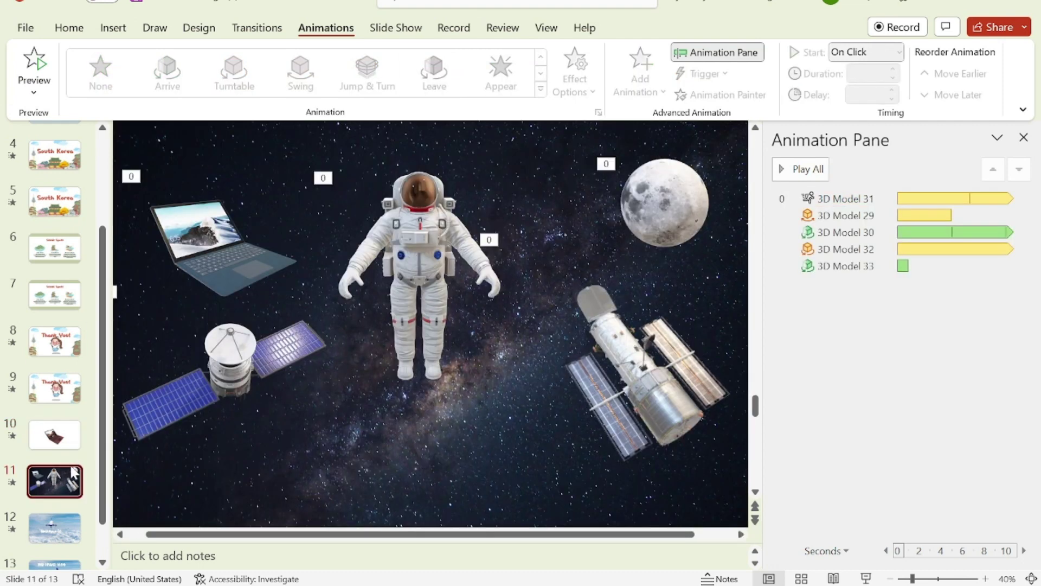
# Delete the teal laptop from the space slide, preview it as a slide show, then go to slide 12.
pyautogui.click(204, 274)
pyautogui.press('Delete')
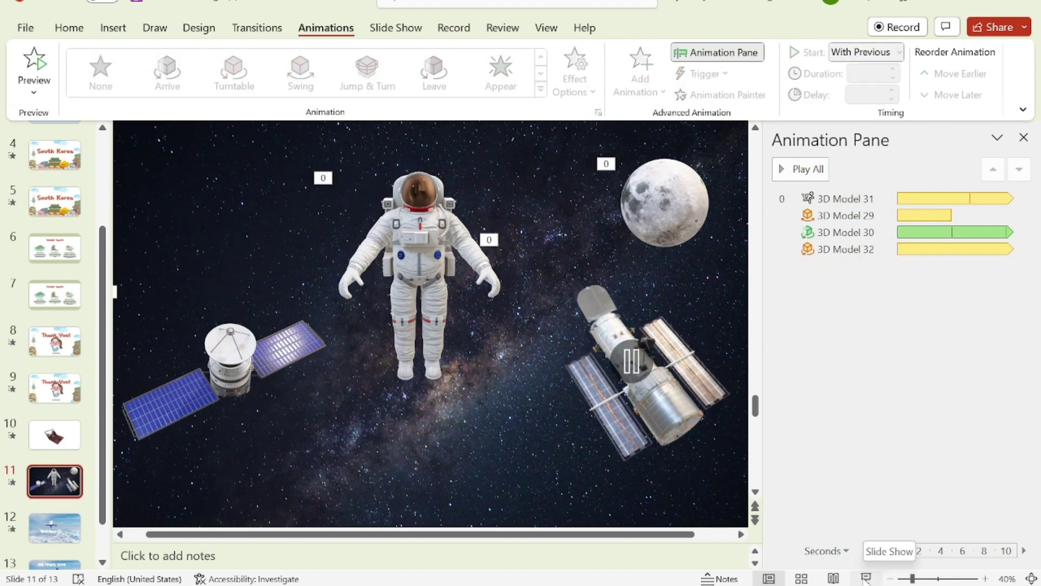
pyautogui.click(865, 578)
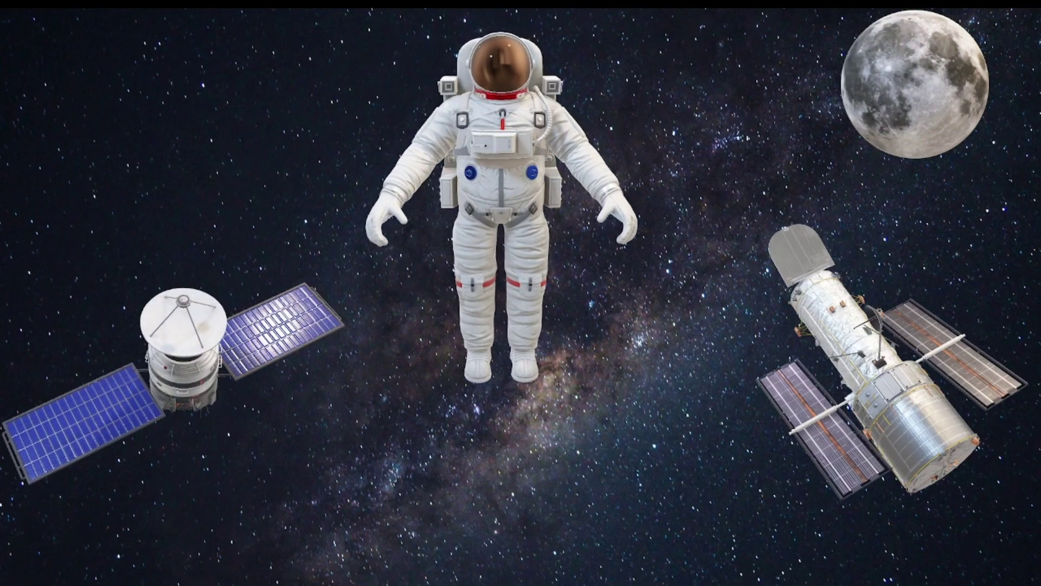
pyautogui.press('Escape')
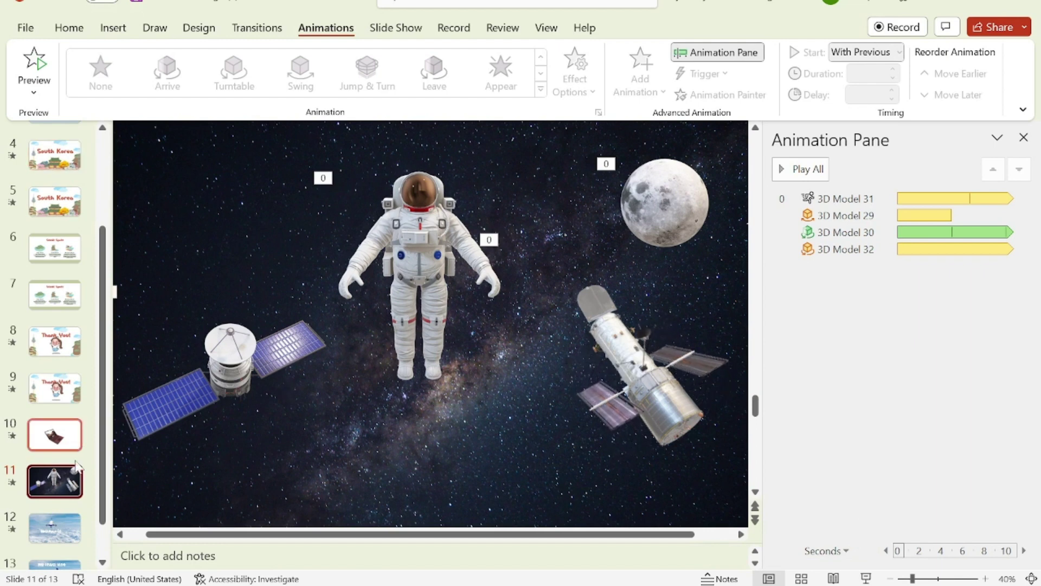
pyautogui.click(75, 528)
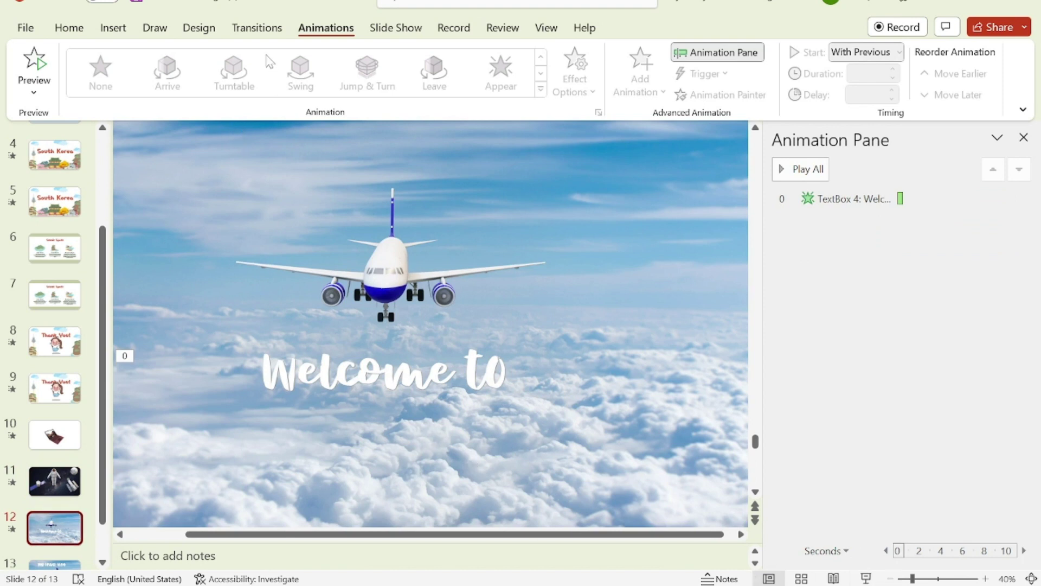
# Show the transition choices for airplane slide 12, currently set to None.
pyautogui.click(257, 28)
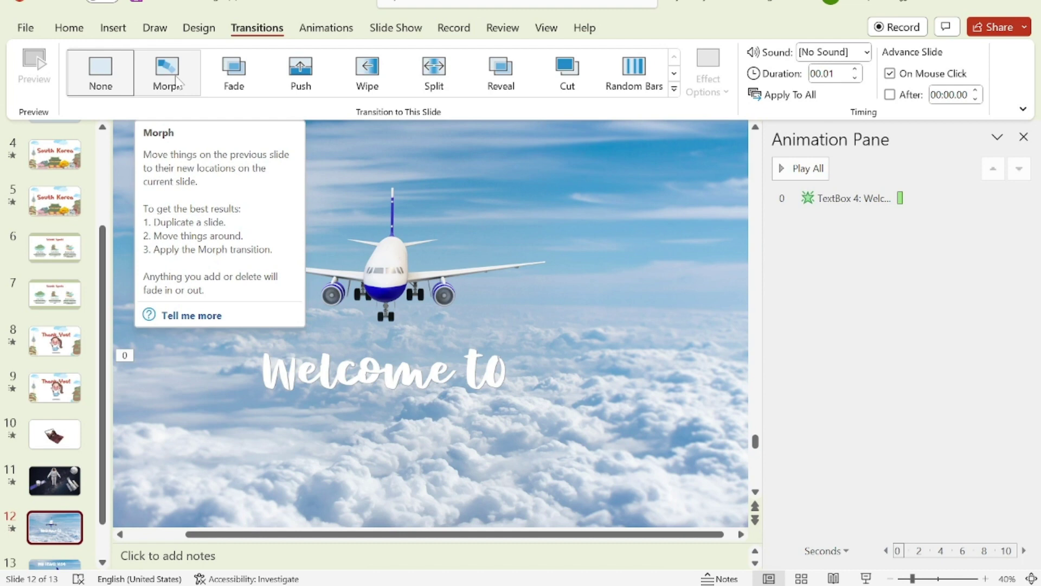
# Apply Morph to slide 12 and preview the plane morphing into the MY TRAVEL VLOG slide.
pyautogui.click(178, 80)
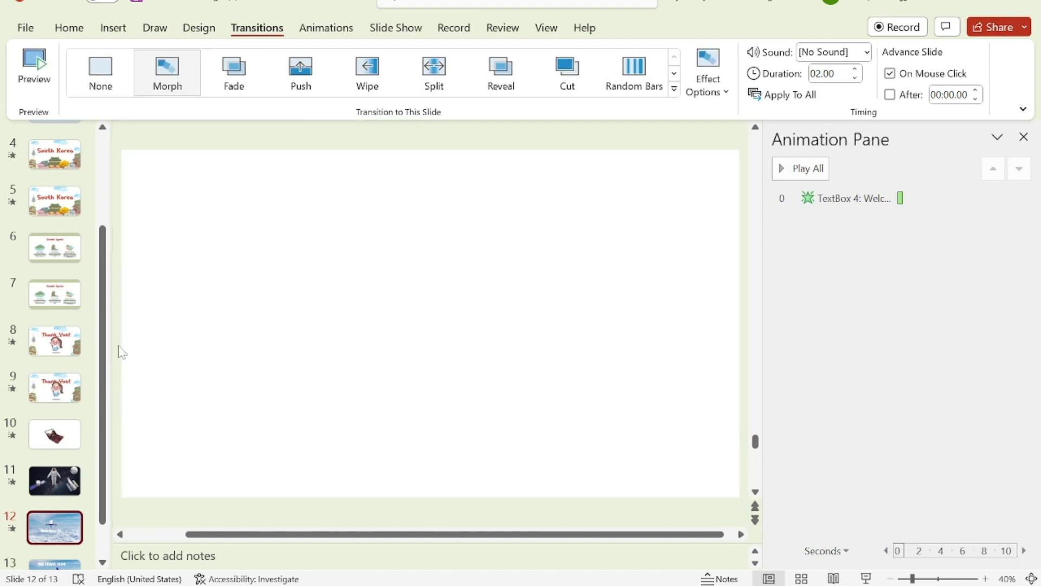
pyautogui.scroll(-1, 110, 552)
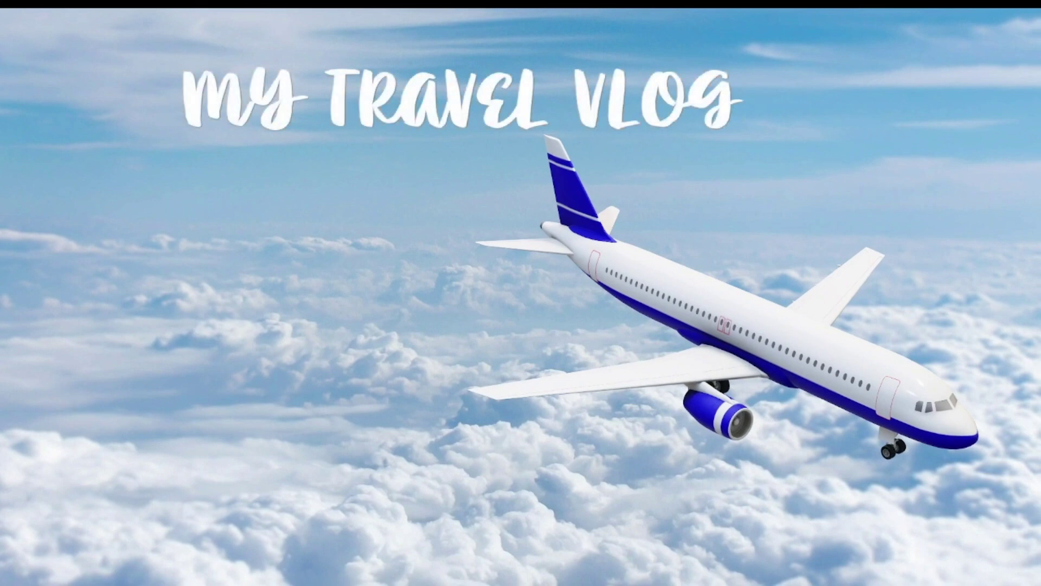
pyautogui.press('Escape')
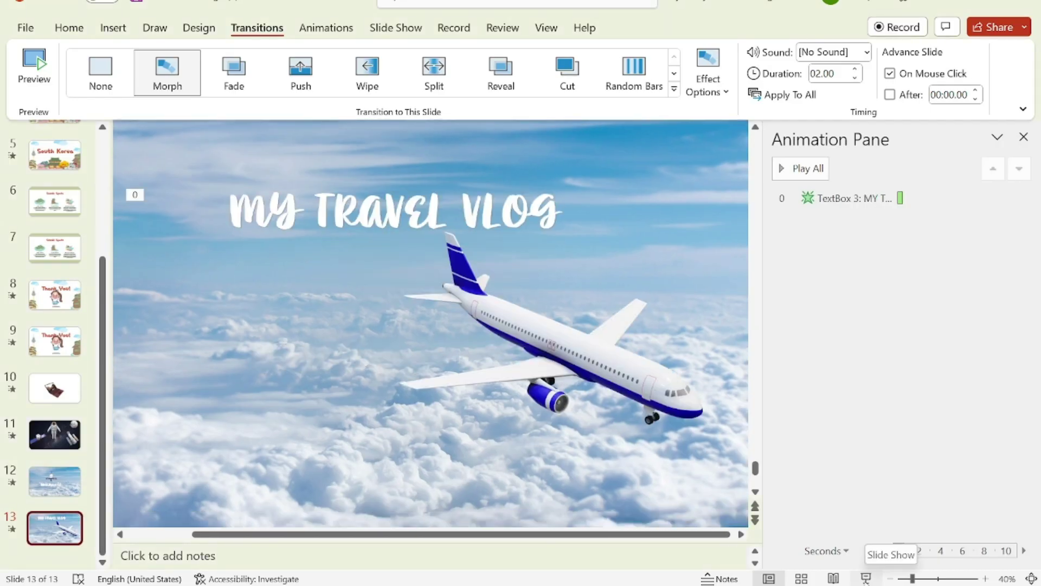